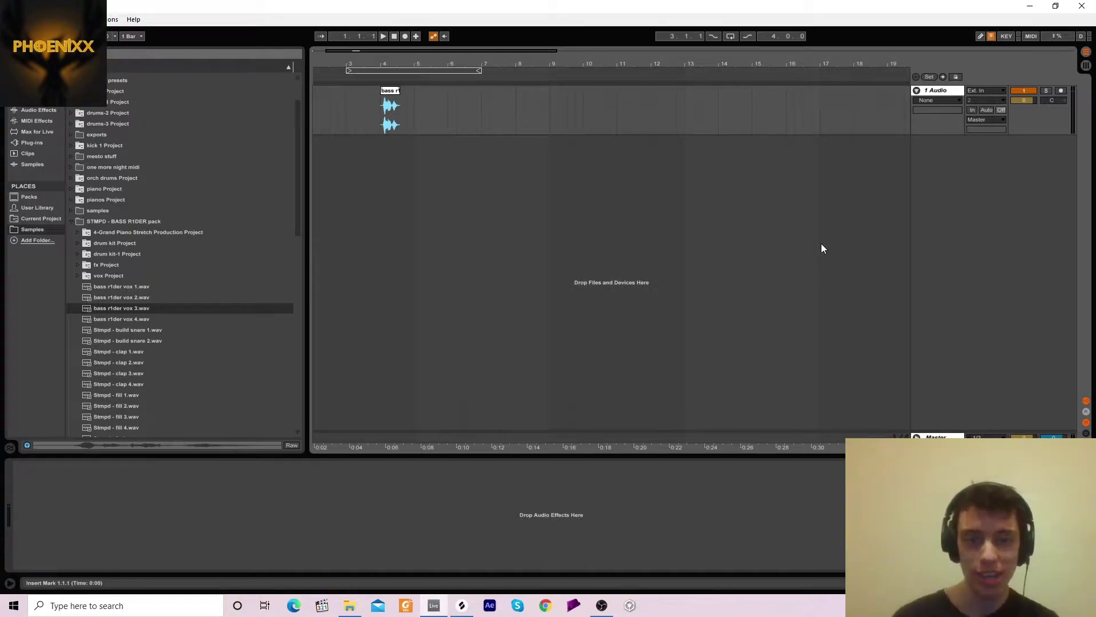
# Play the bass r1der vox 3 clip from its start at bar 4 to hear the dry vocal.
pyautogui.moveTo(390, 57); pyautogui.dragTo(440, 58)
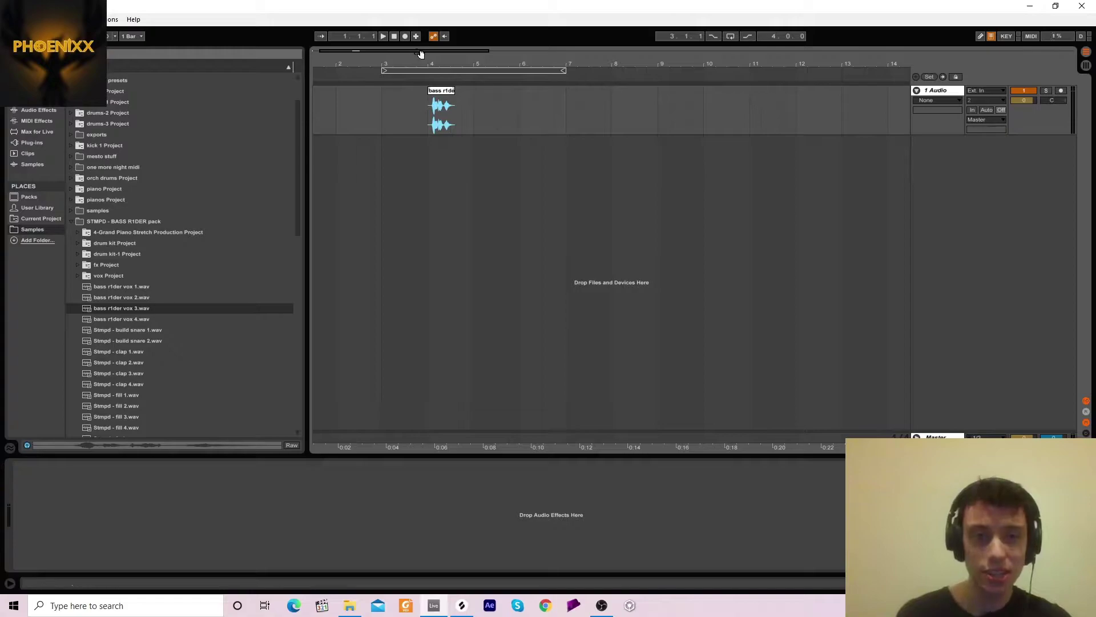
pyautogui.moveTo(418, 54)
pyautogui.mouseDown()
pyautogui.moveTo(418, 80)
pyautogui.moveTo(439, 92)
pyautogui.mouseUp()
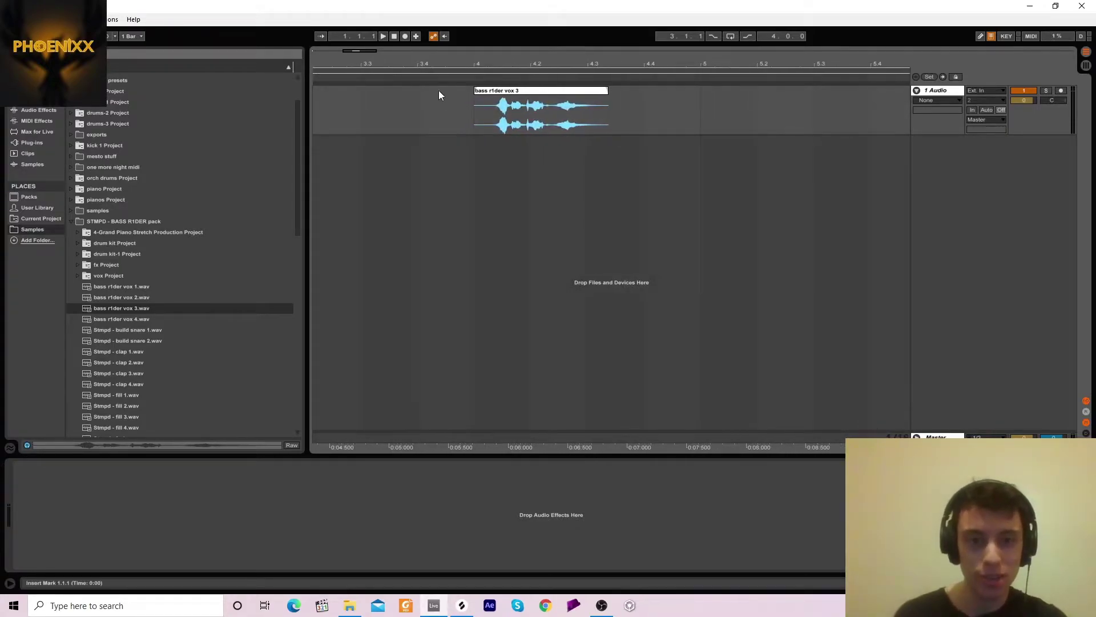
pyautogui.click(472, 112)
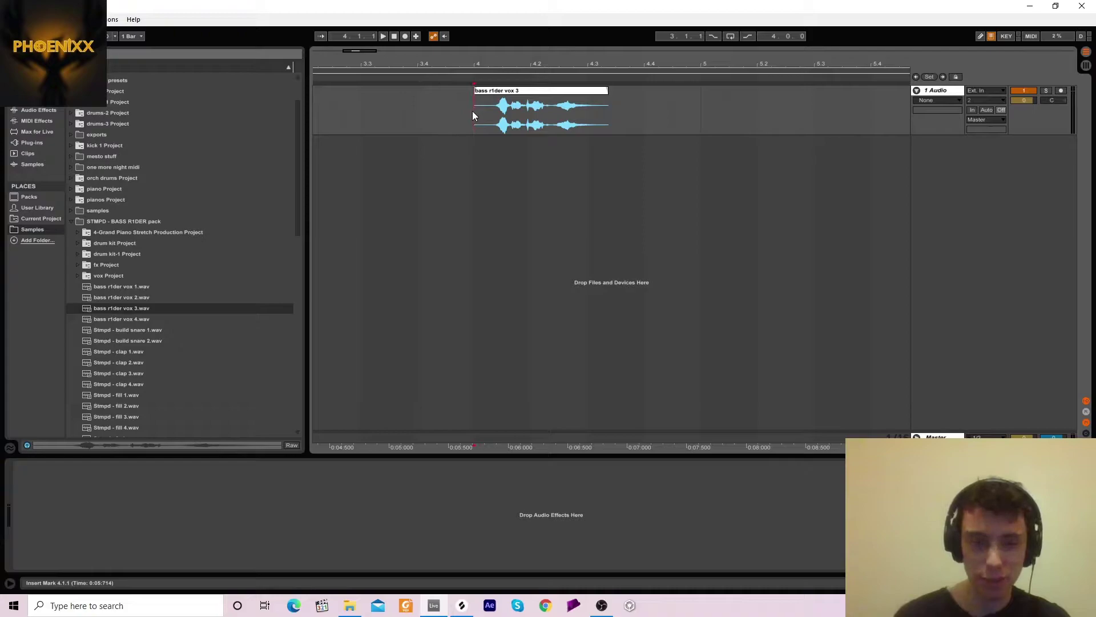
pyautogui.press('space')
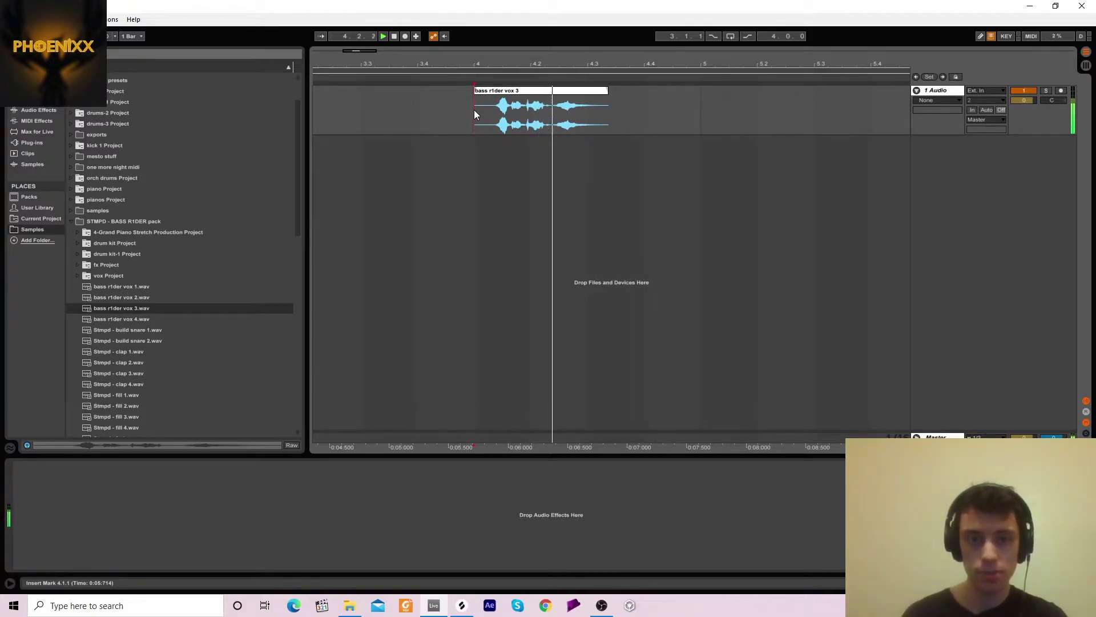
pyautogui.press('space')
pyautogui.moveTo(478, 64); pyautogui.dragTo(480, 40)
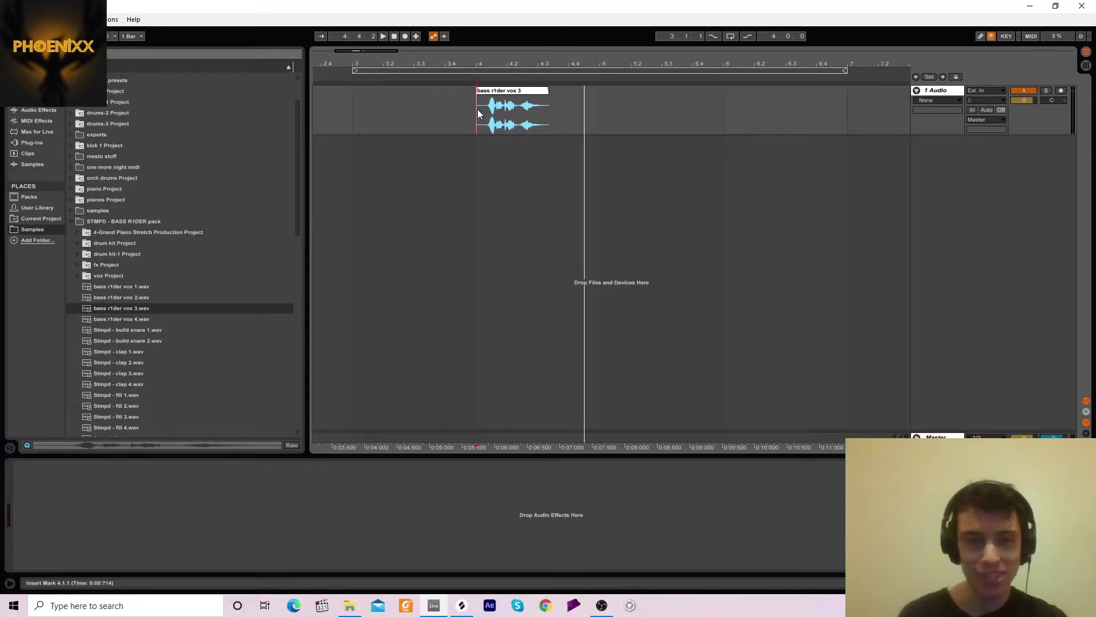
pyautogui.moveTo(481, 64); pyautogui.dragTo(480, 92)
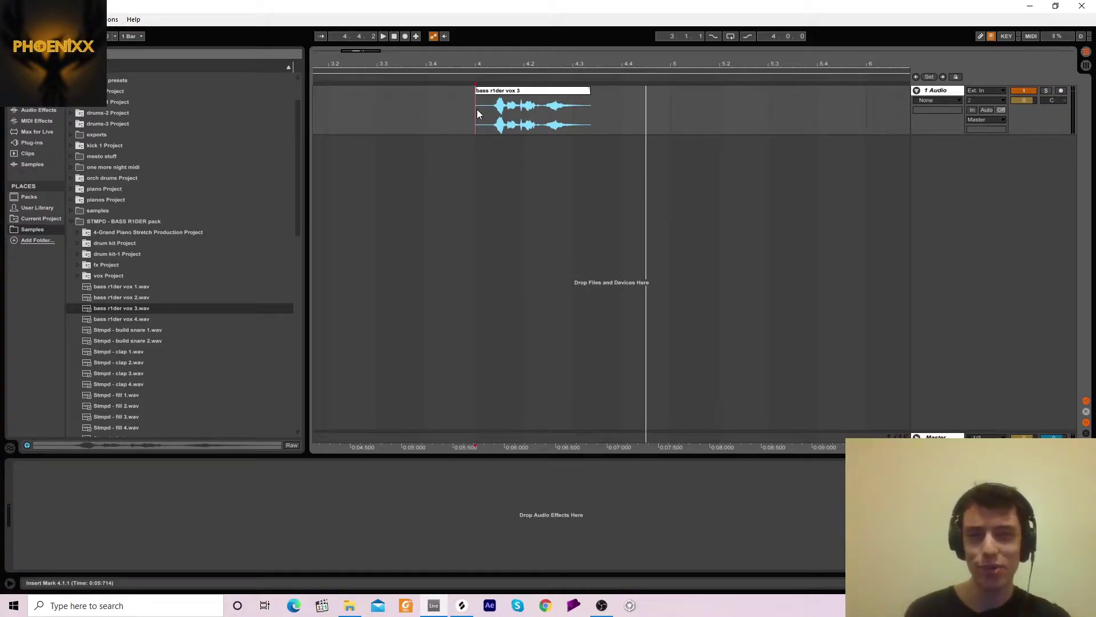
pyautogui.moveTo(483, 60); pyautogui.dragTo(445, 59)
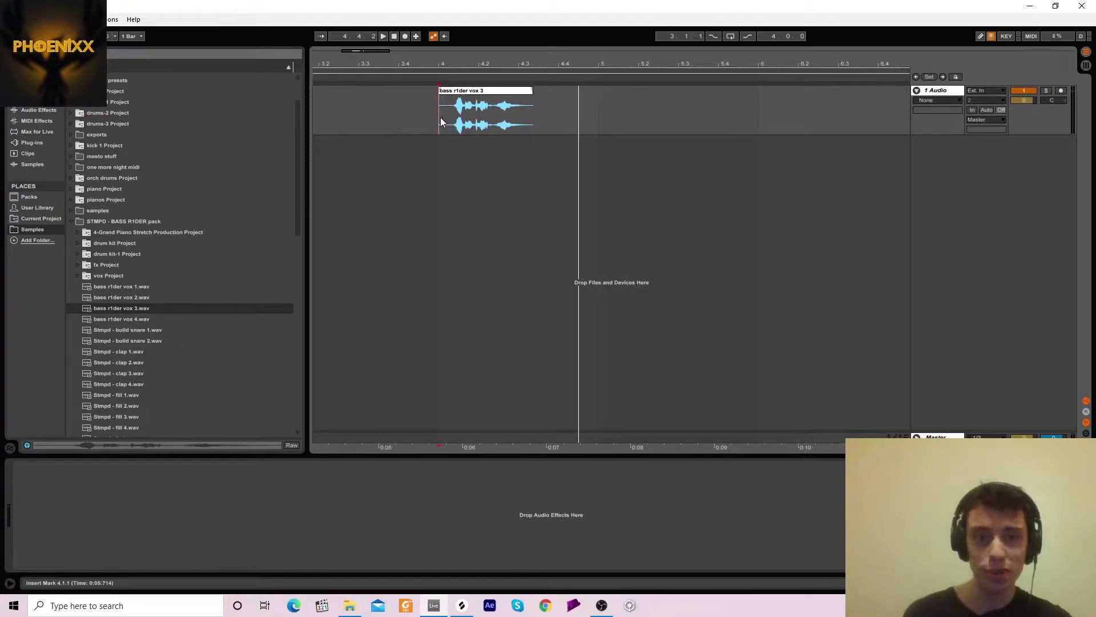
pyautogui.moveTo(455, 64); pyautogui.dragTo(457, 66)
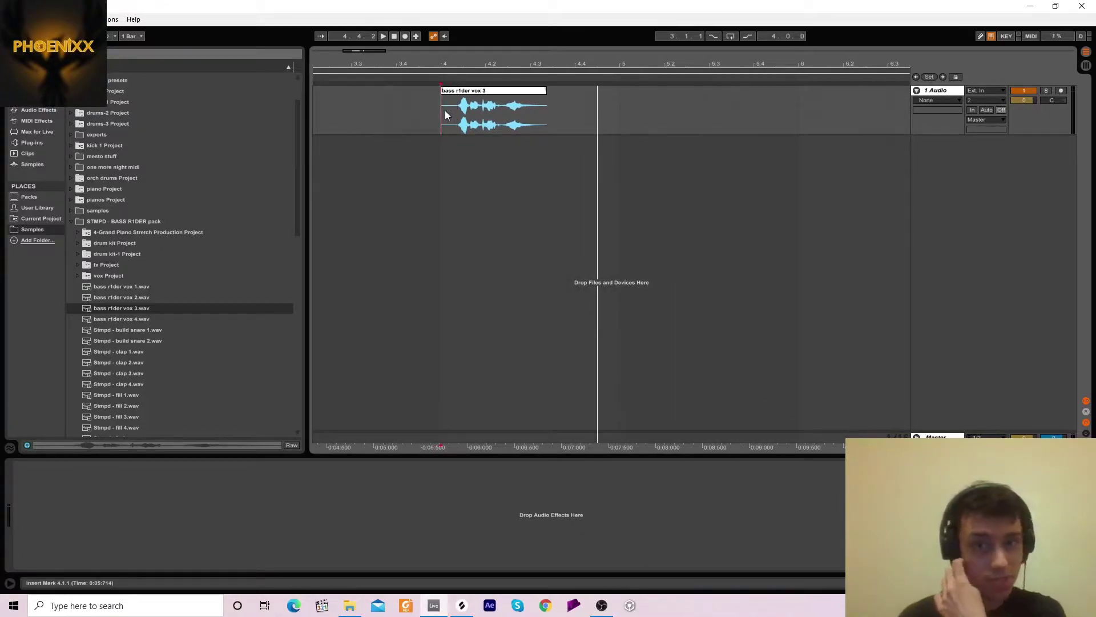
pyautogui.moveTo(456, 64); pyautogui.dragTo(457, 57)
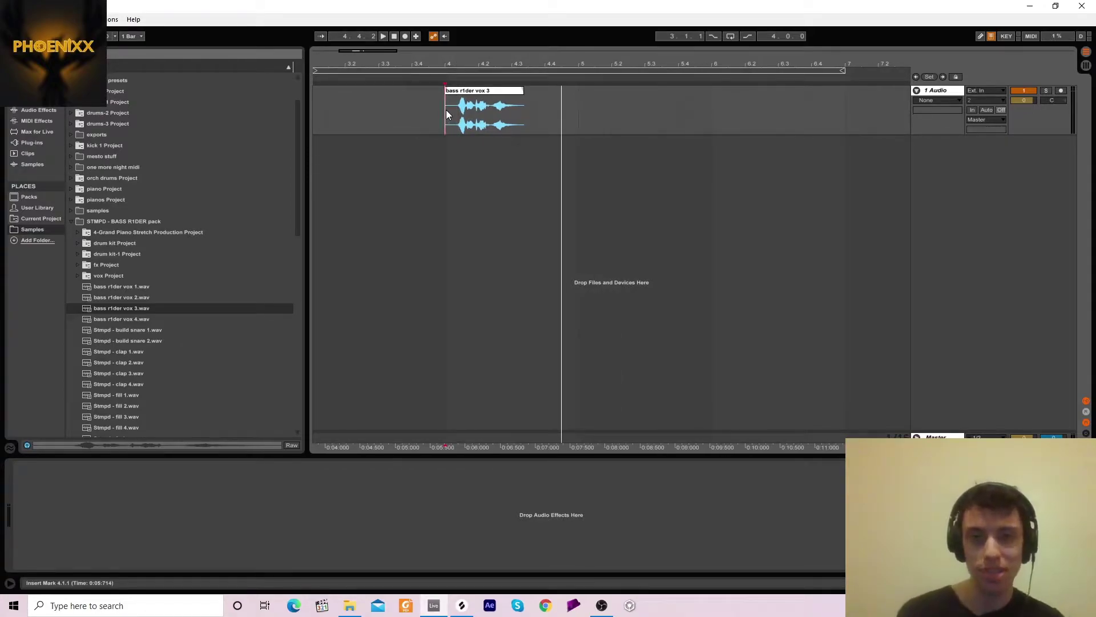
pyautogui.moveTo(448, 63); pyautogui.dragTo(436, 67)
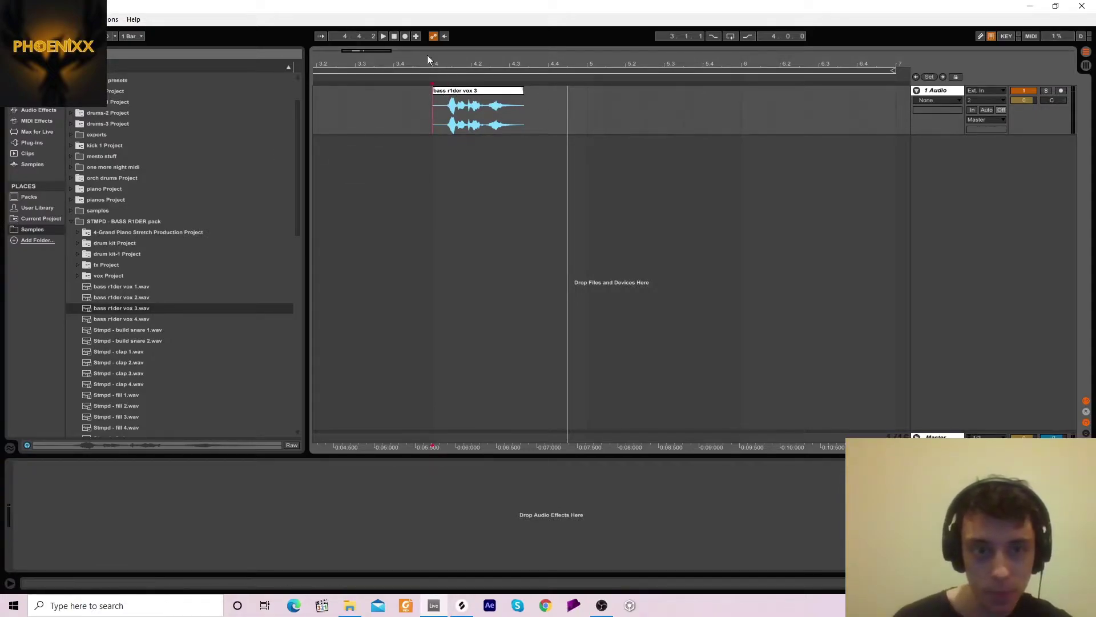
# Enable Warp on the bass r1der vox 3 clip and set its warp mode to Complex.
pyautogui.moveTo(427, 55); pyautogui.dragTo(427, 72)
pyautogui.click(442, 119)
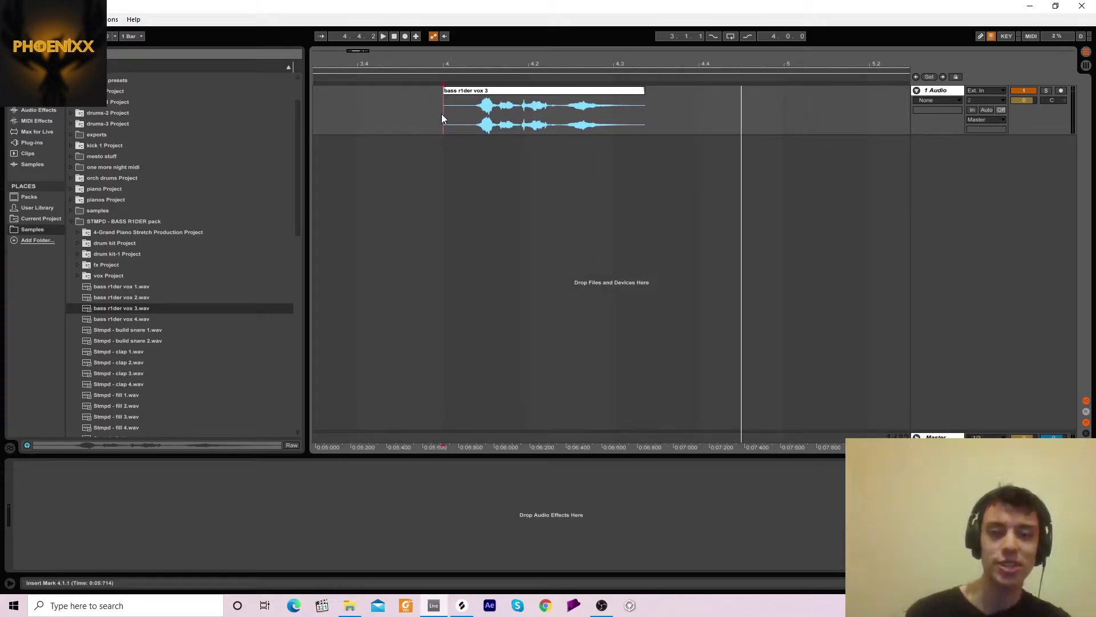
pyautogui.doubleClick(476, 90)
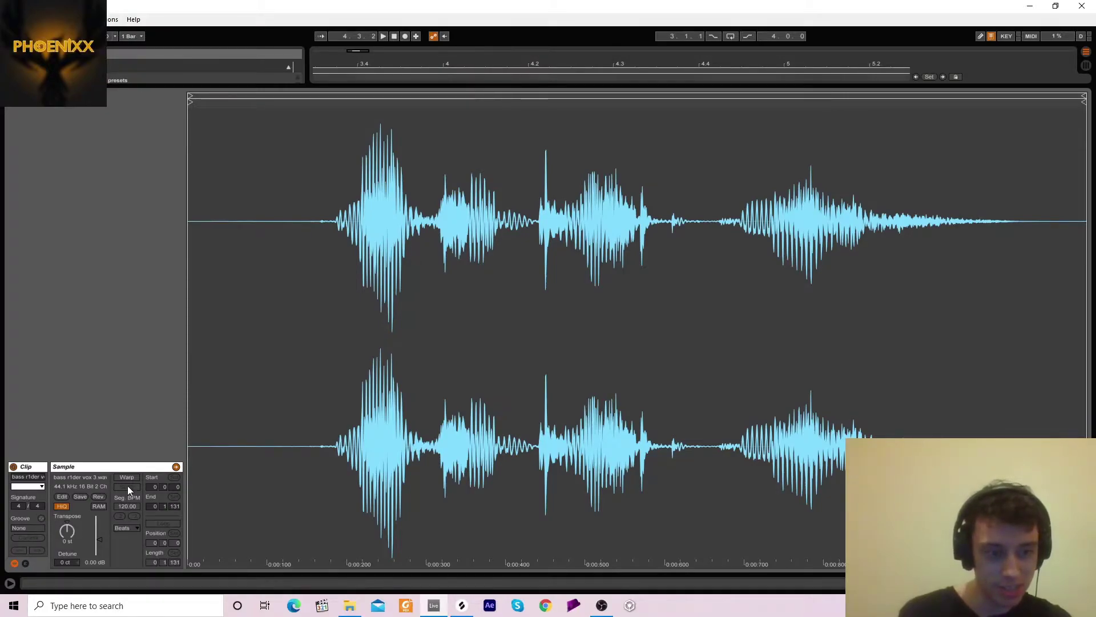
pyautogui.click(119, 479)
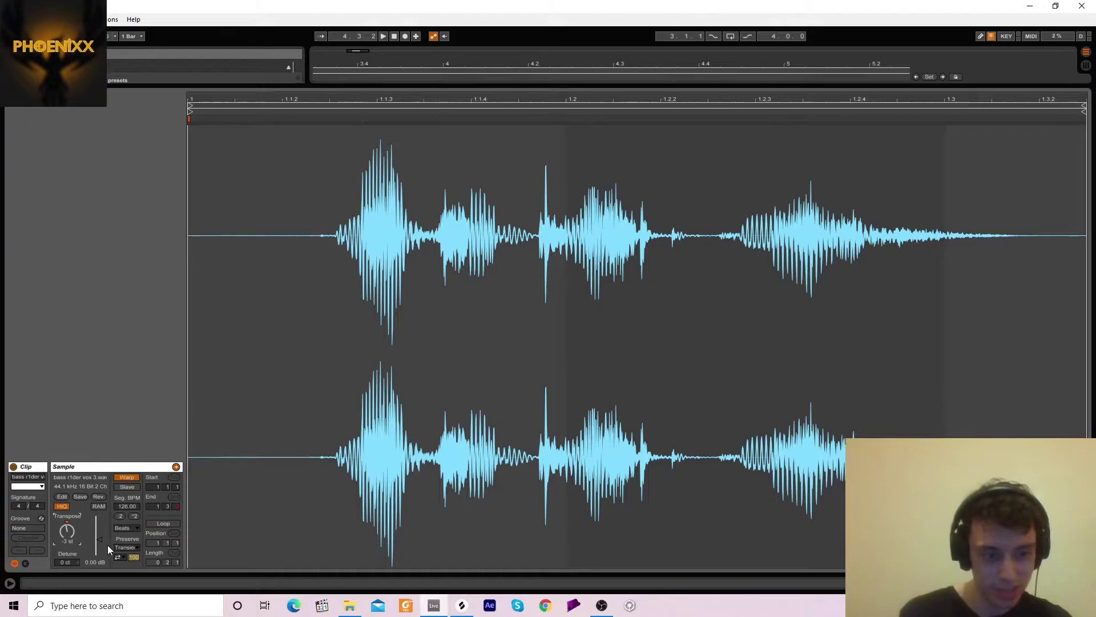
pyautogui.click(122, 529)
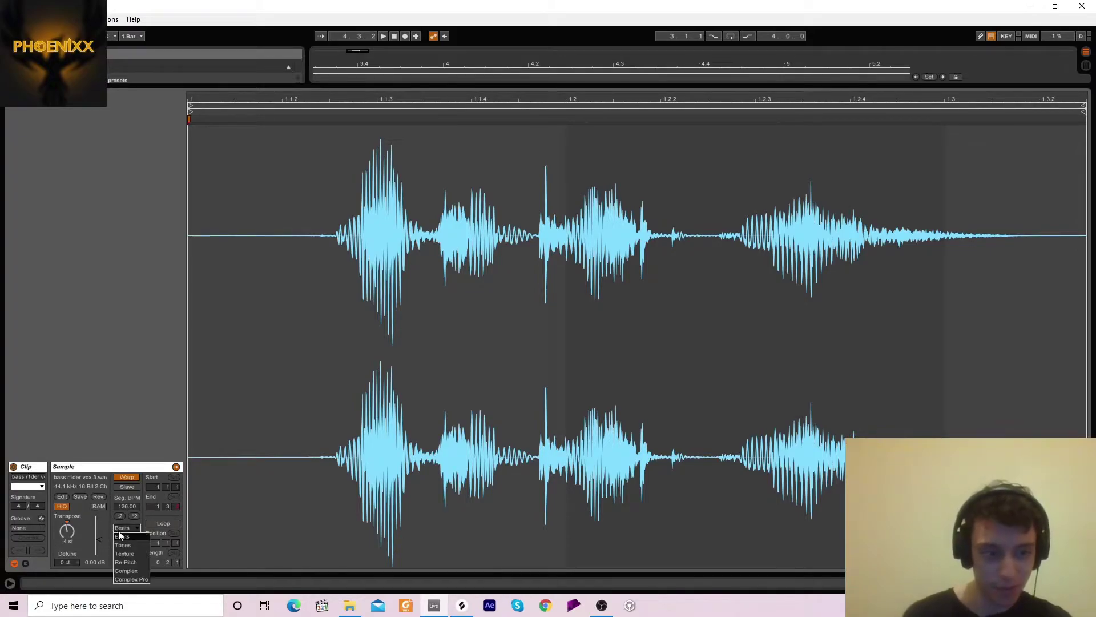
pyautogui.click(126, 571)
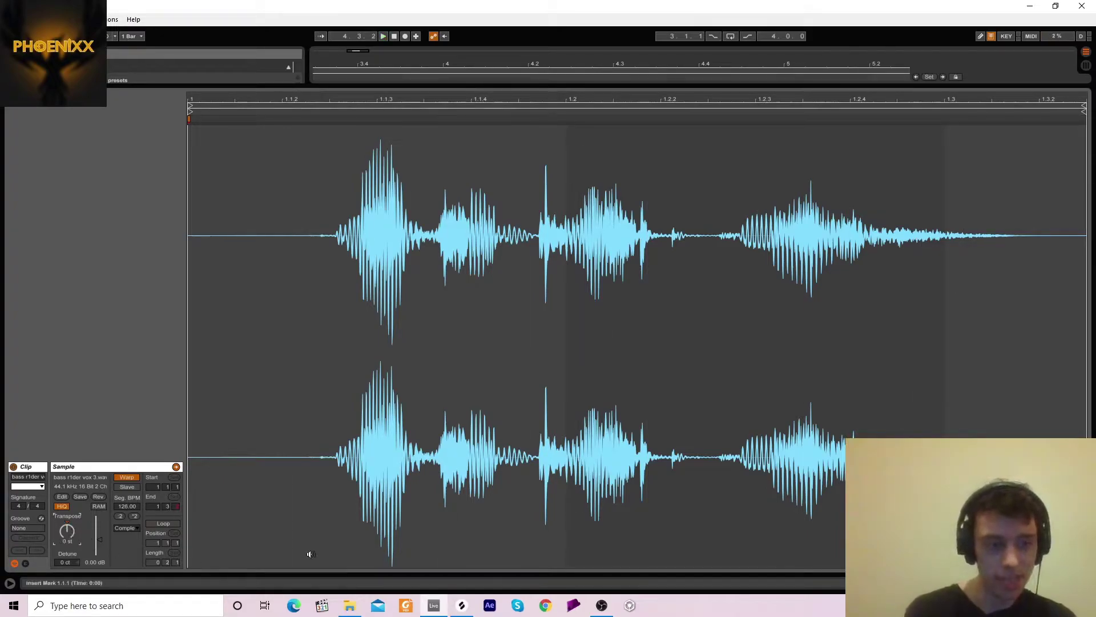
pyautogui.click(1086, 583)
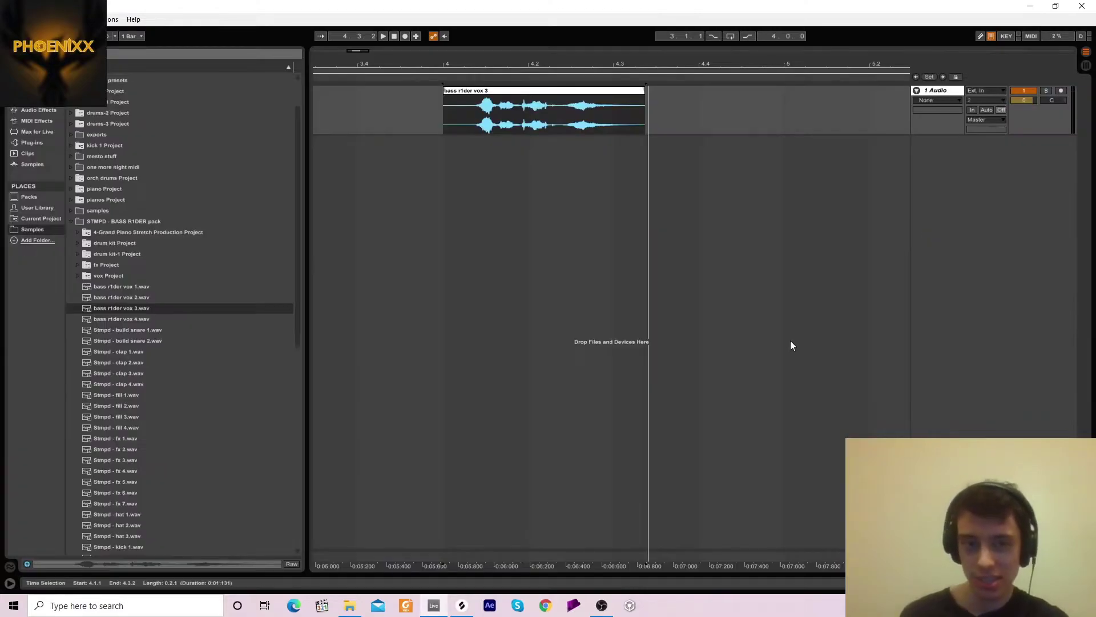
# Add the Vocoder audio effect to the vocal track.
pyautogui.click(444, 116)
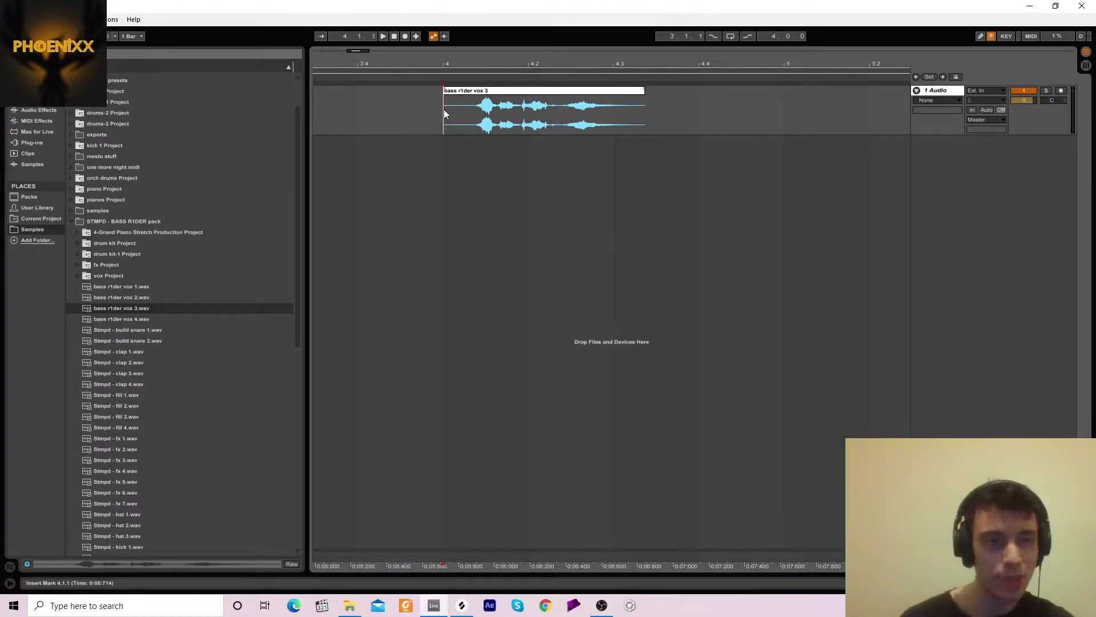
pyautogui.moveTo(446, 66); pyautogui.dragTo(430, 59)
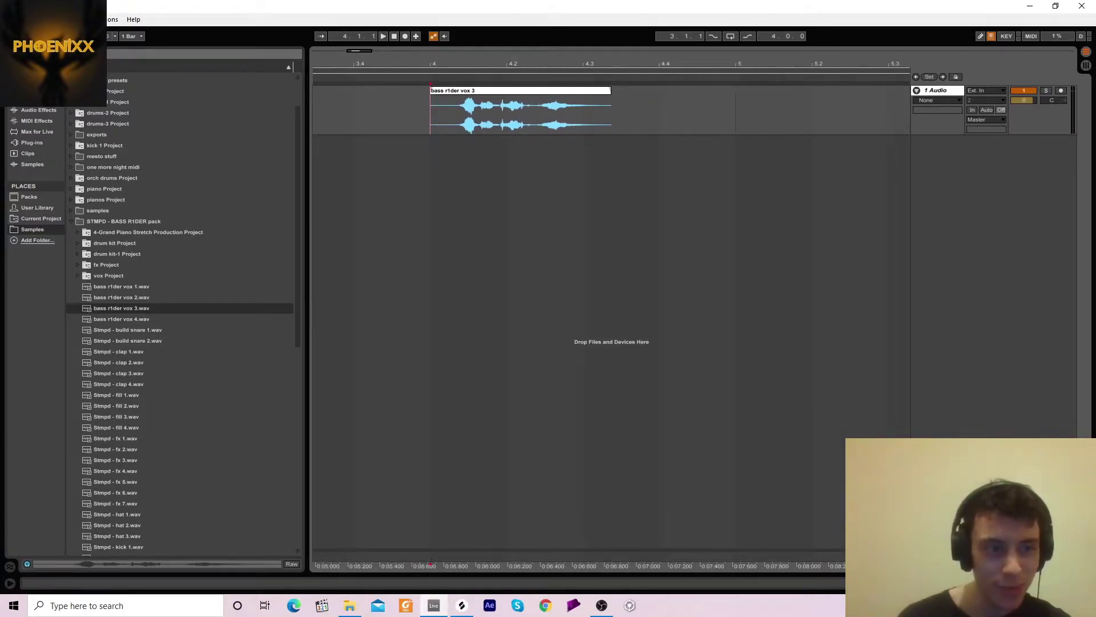
pyautogui.click(34, 110)
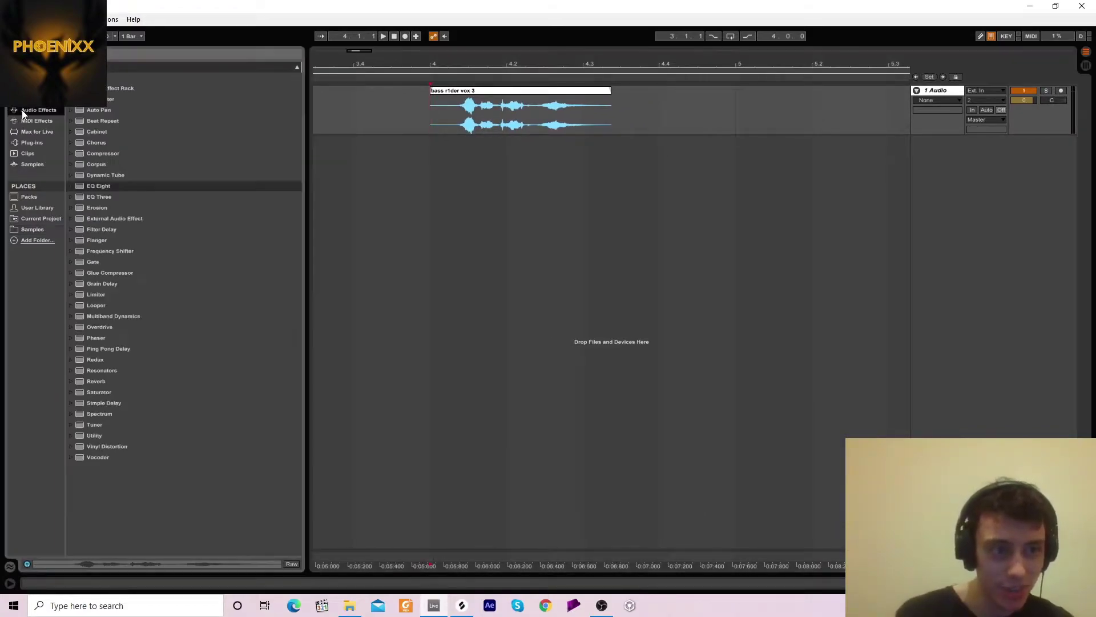
pyautogui.click(92, 456)
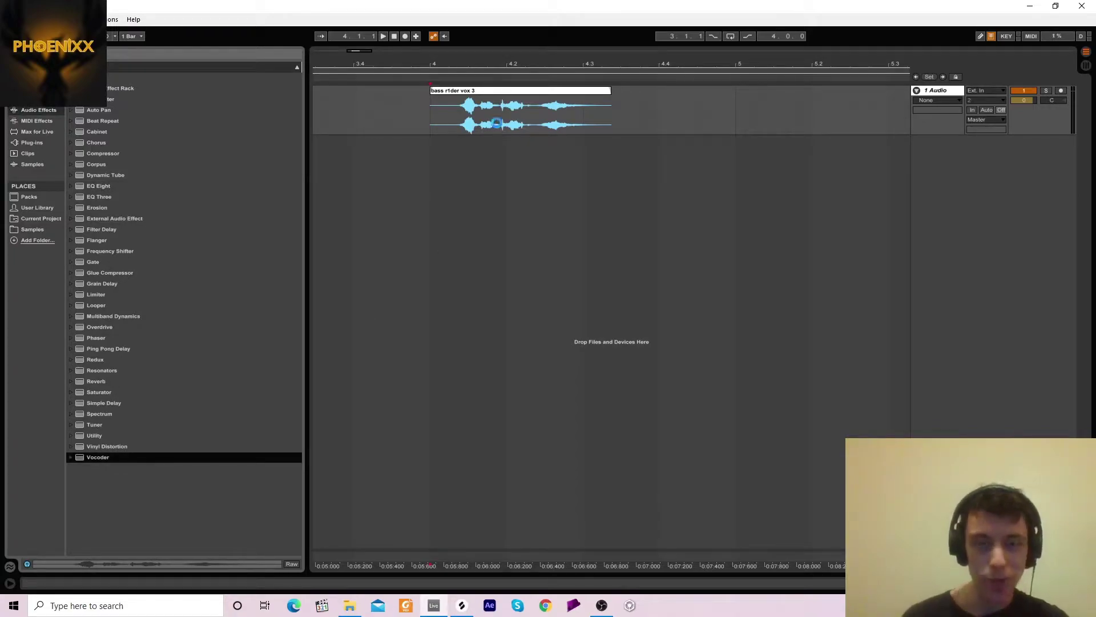
pyautogui.moveTo(497, 123); pyautogui.dragTo(497, 123)
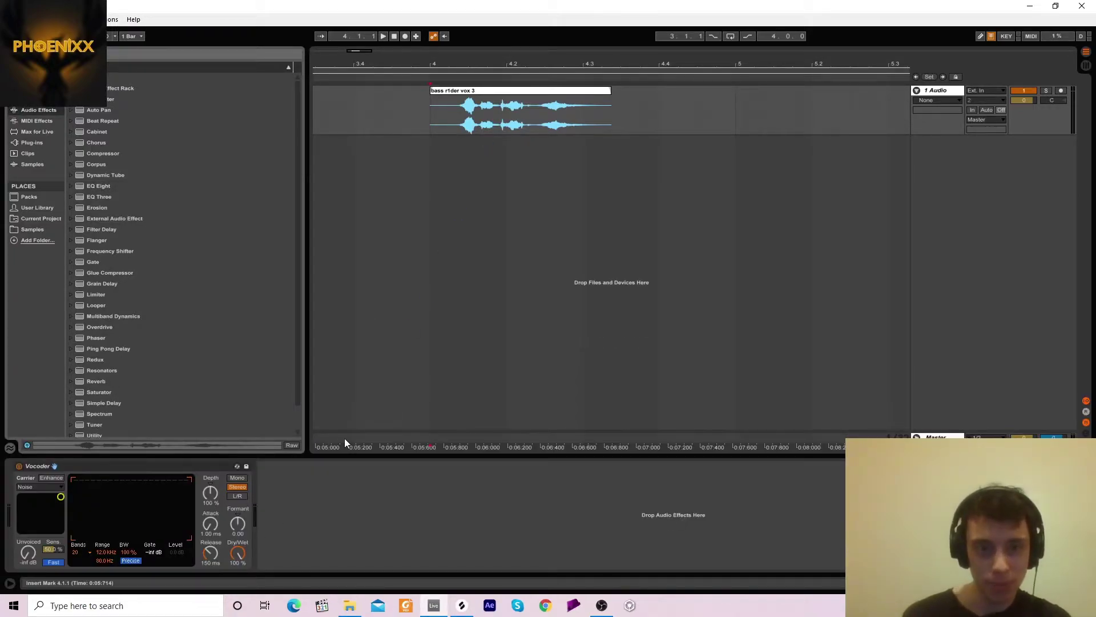
# Audition the vocoded vocal and lower the Vocoder's Dry/Wet to 43.5 %.
pyautogui.click(236, 554)
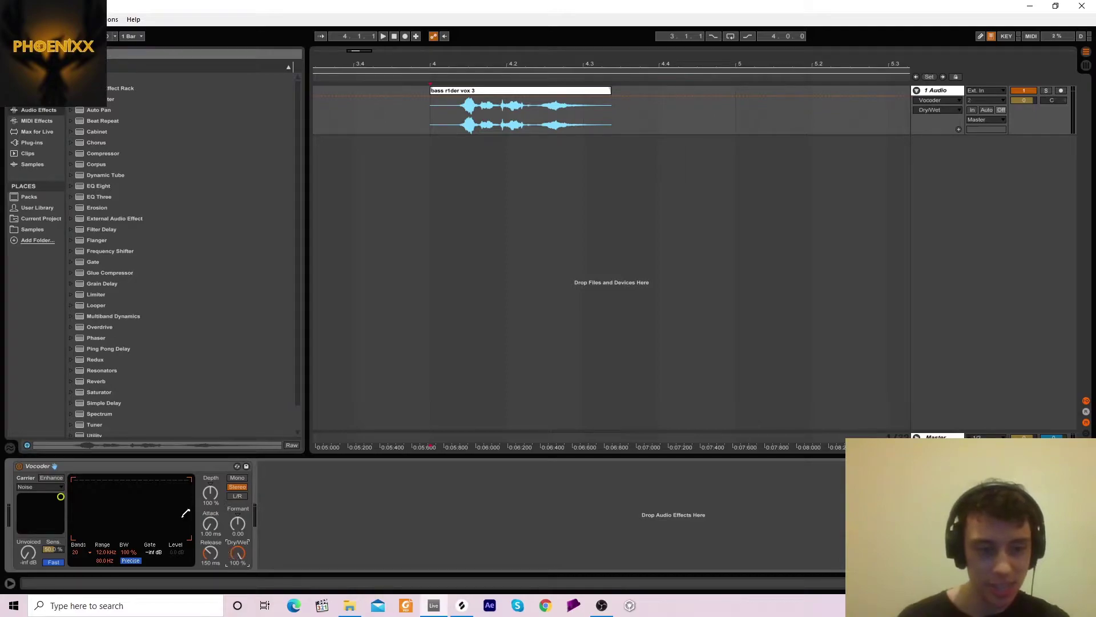
pyautogui.press('space')
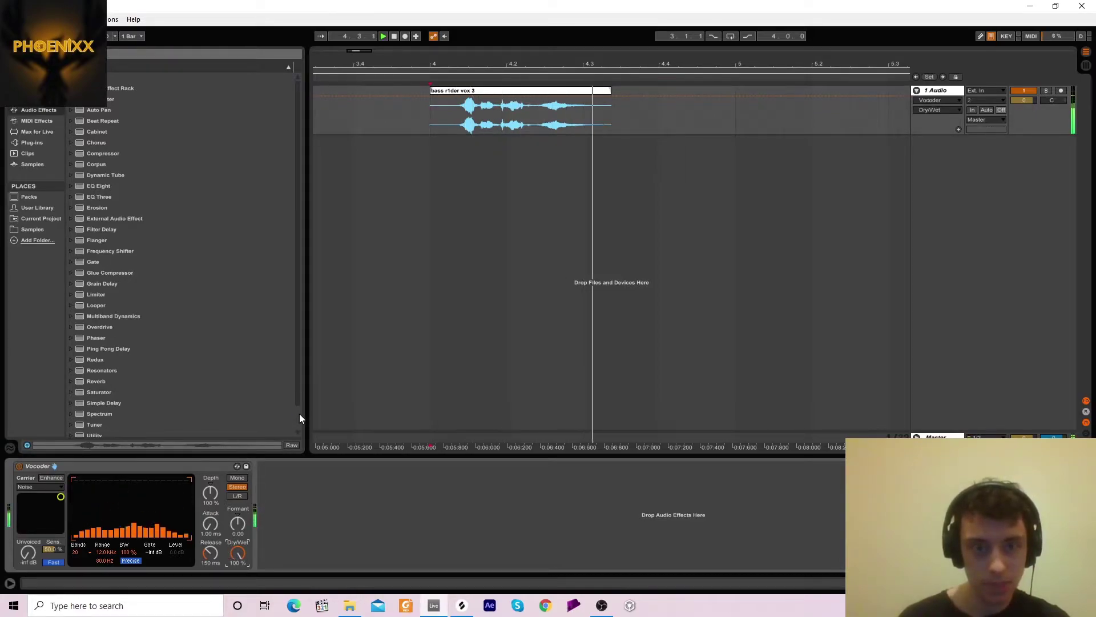
pyautogui.moveTo(237, 553); pyautogui.dragTo(238, 573)
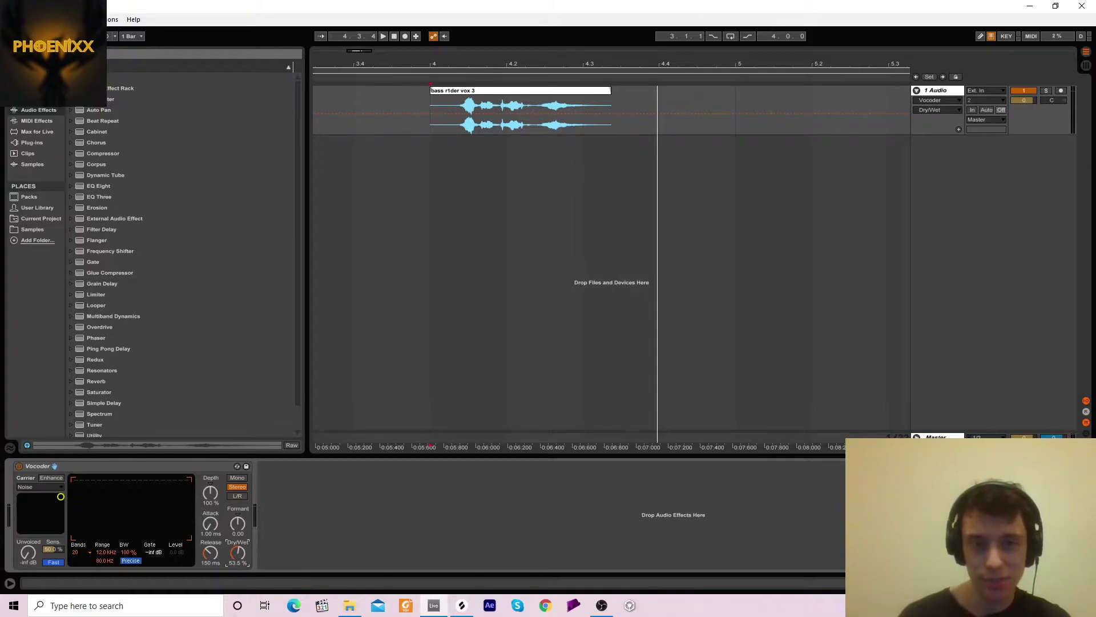
pyautogui.moveTo(237, 574); pyautogui.dragTo(237, 577)
pyautogui.press('space')
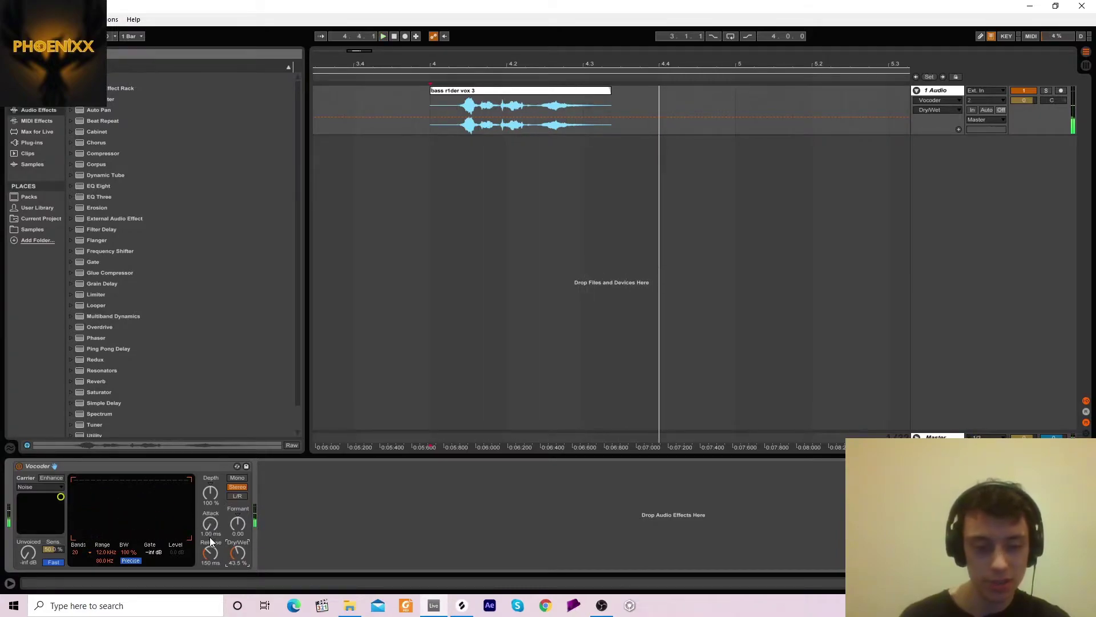
# Shorten the Vocoder's Release to about 119 ms and play the vocal back to check the sound.
pyautogui.moveTo(212, 552); pyautogui.dragTo(211, 552)
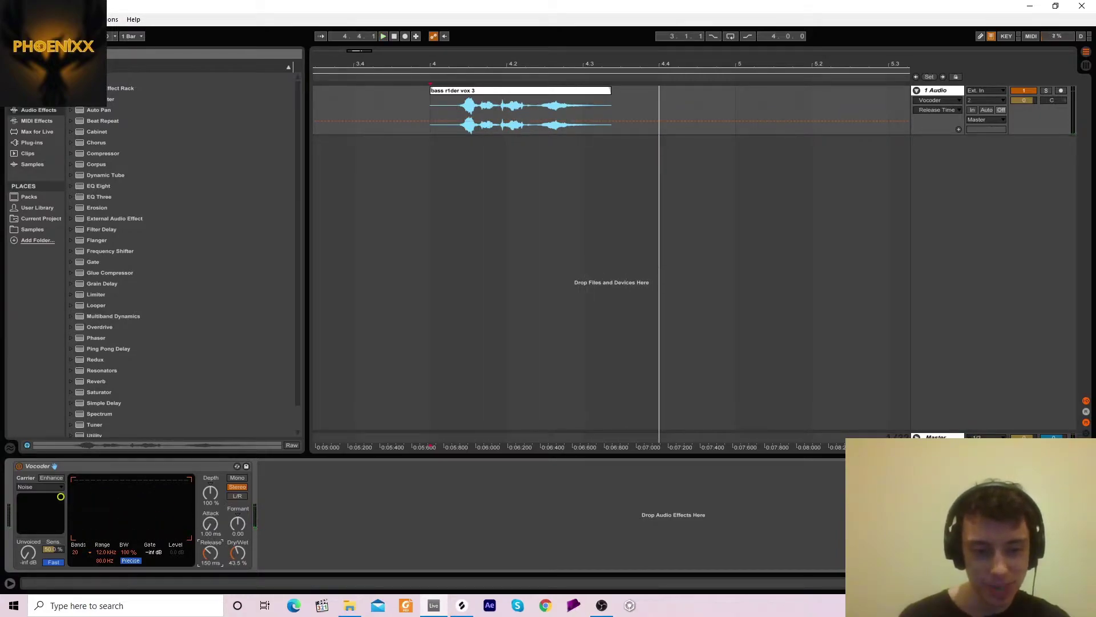
pyautogui.press('space')
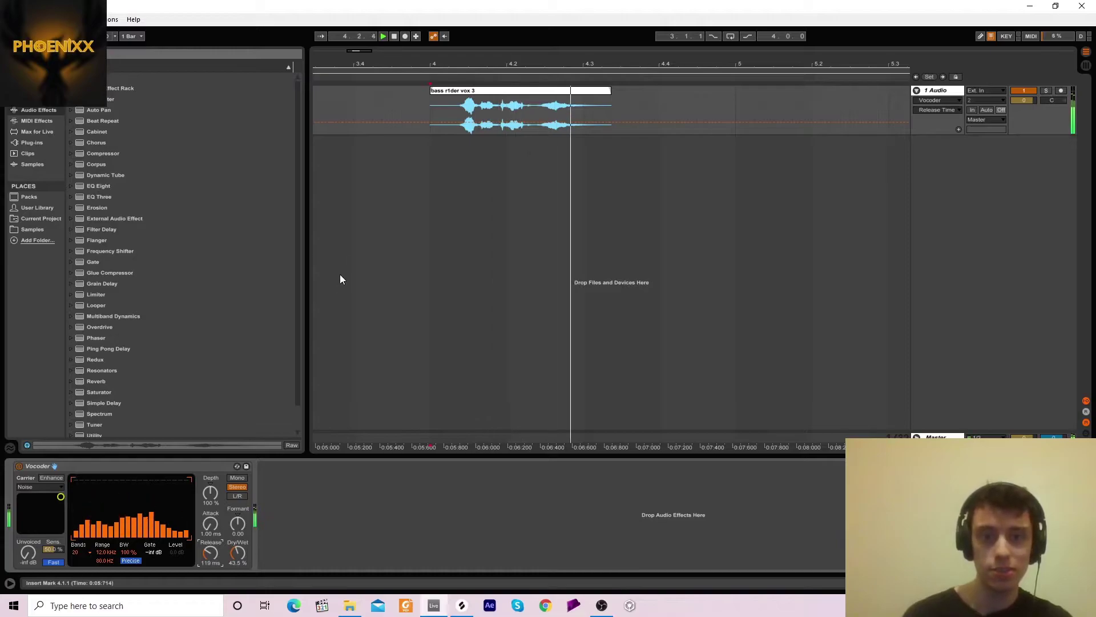
pyautogui.press('space')
pyautogui.press('space')
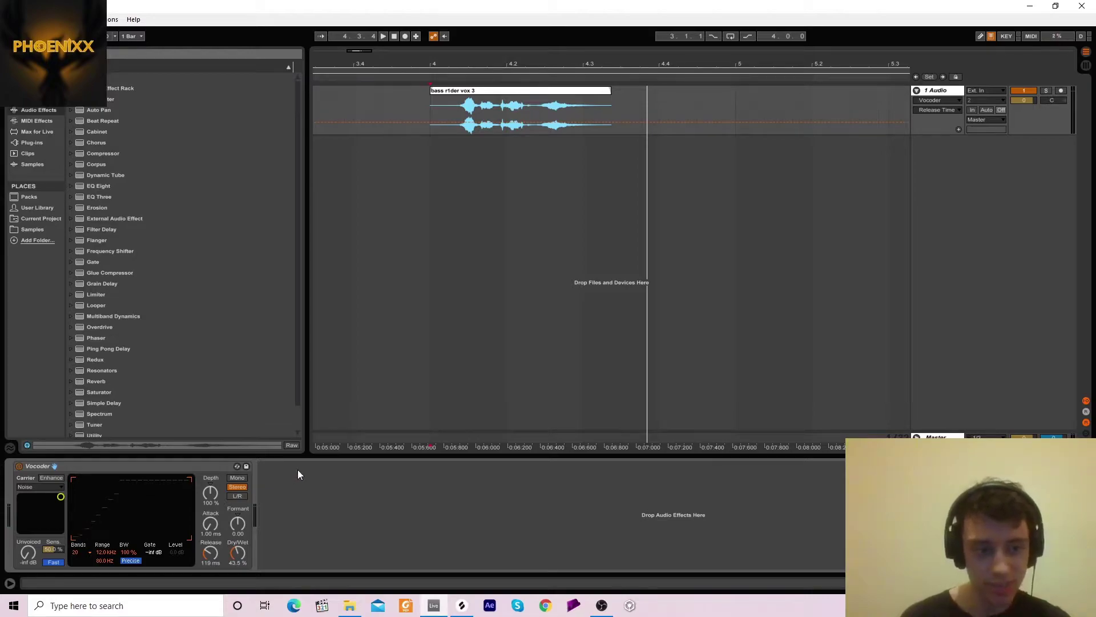
pyautogui.press('space')
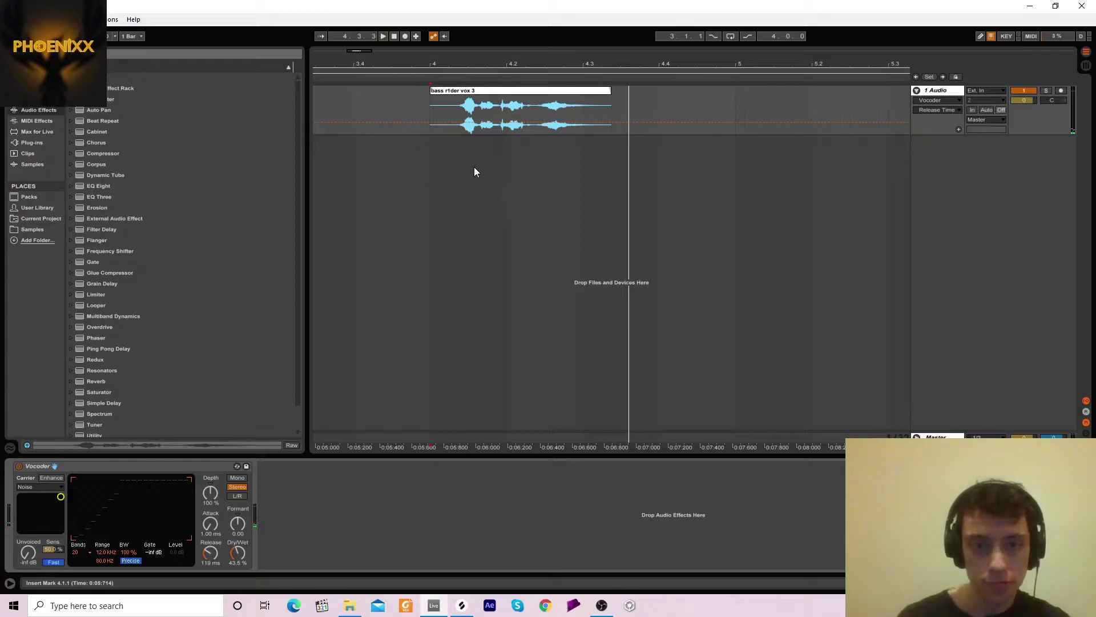
pyautogui.press('space')
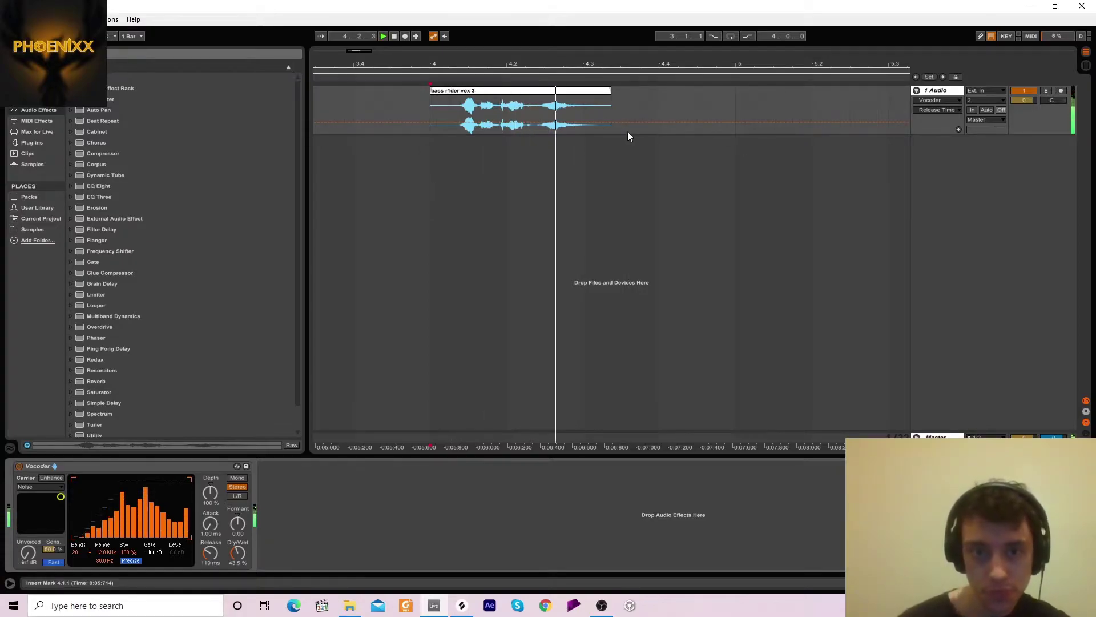
# Freeze and flatten the vocal track, and delete the short leftover tail clip following the vocal.
pyautogui.rightClick(939, 90)
pyautogui.click(951, 136)
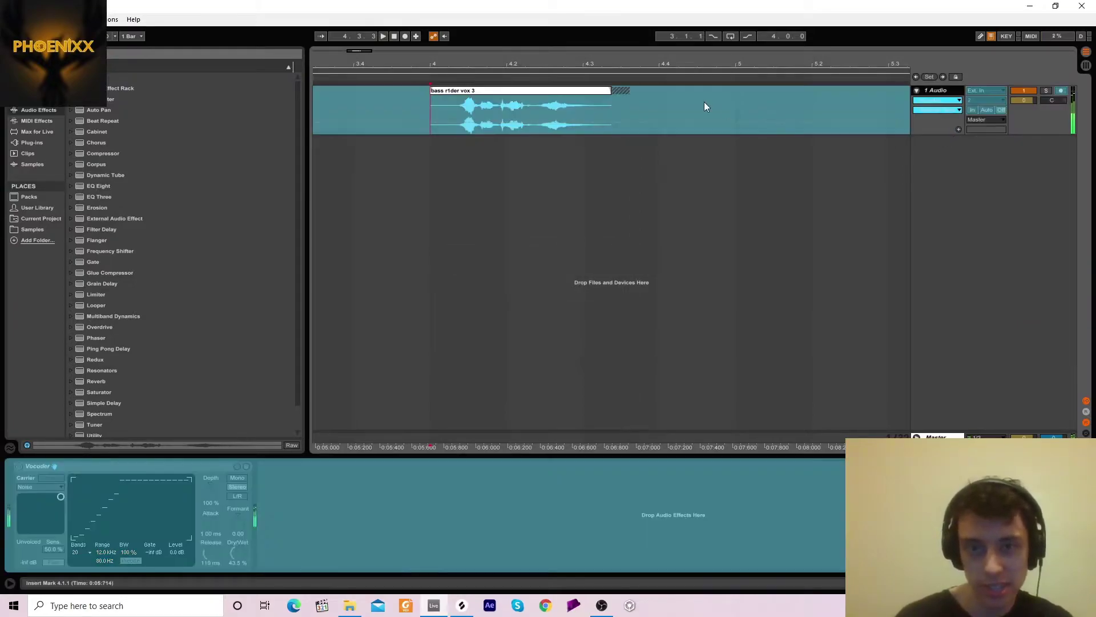
pyautogui.rightClick(931, 91)
pyautogui.click(943, 151)
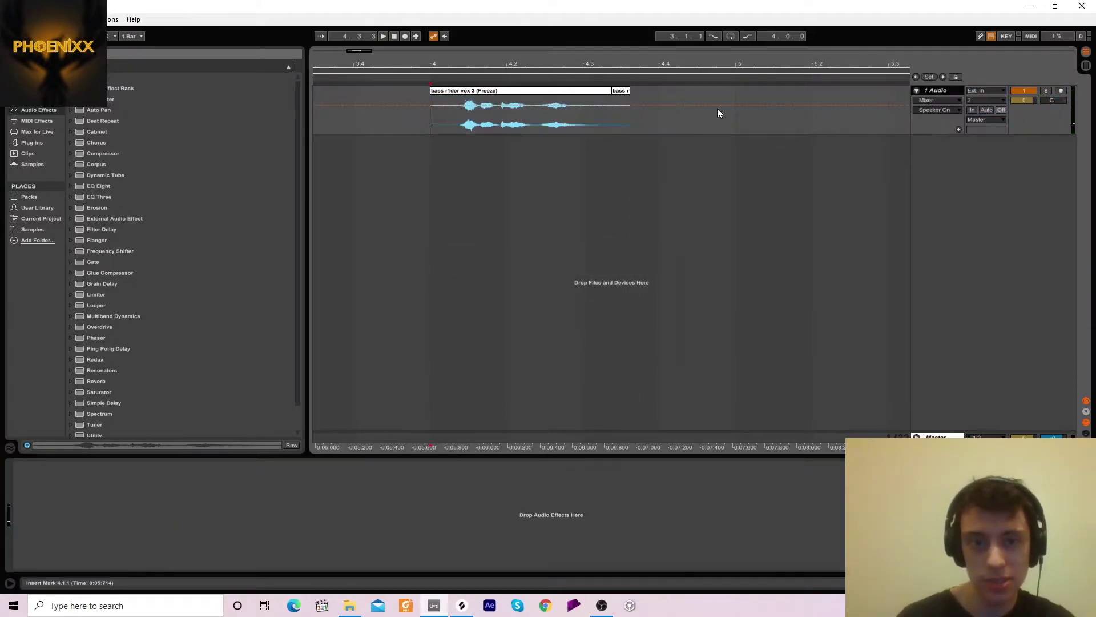
pyautogui.click(621, 91)
pyautogui.press('Delete')
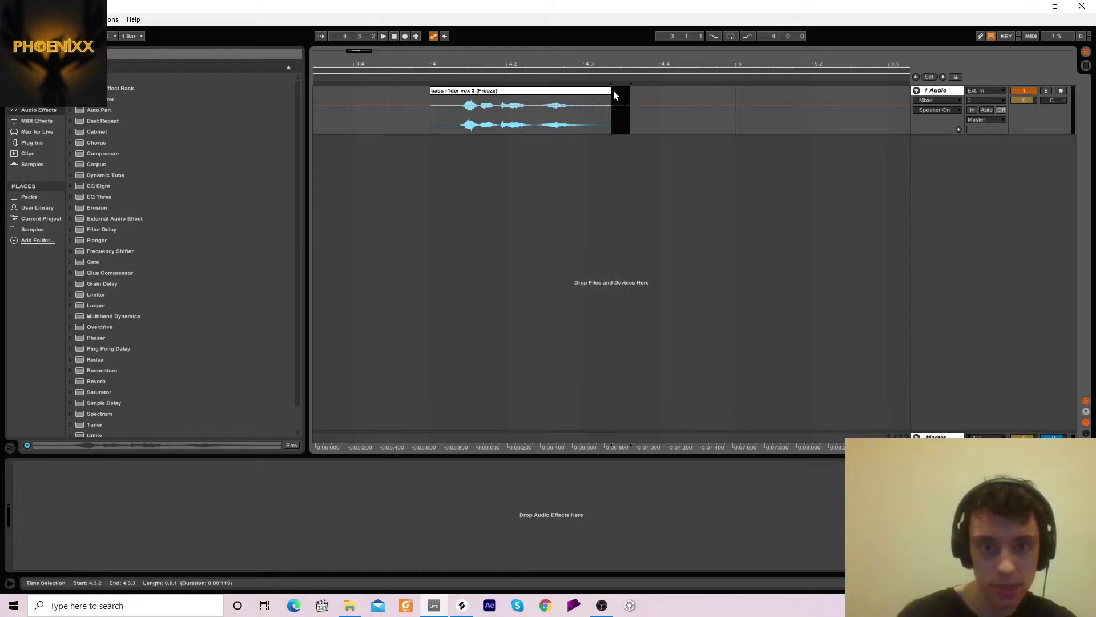
# Play back the flattened vocal clip to hear the rendered vocoder effect.
pyautogui.click(581, 92)
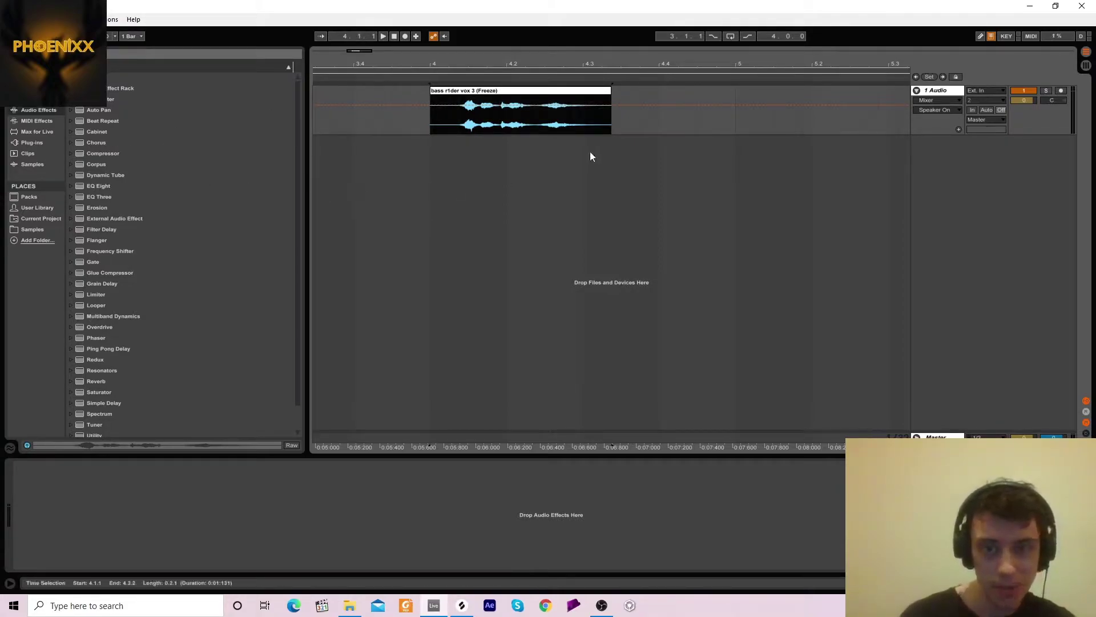
pyautogui.press('space')
pyautogui.press('space')
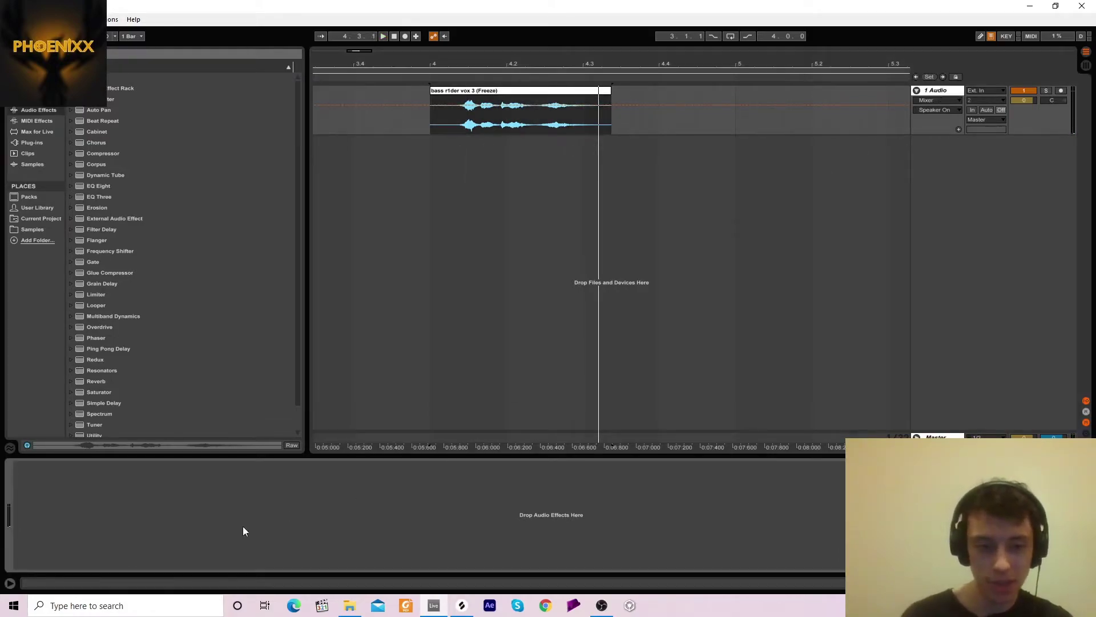
# Add EQ Eight to the vocal track, set band 1 to a low-cut filter and raise its cutoff while auditioning the vocal.
pyautogui.click(427, 115)
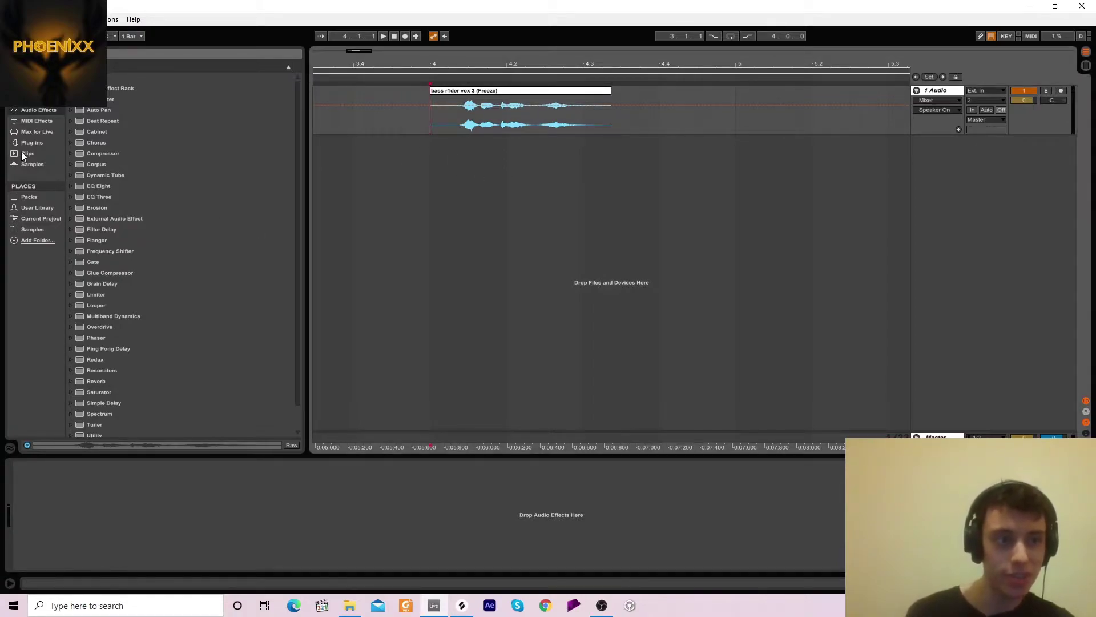
pyautogui.moveTo(84, 183); pyautogui.dragTo(24, 542)
pyautogui.click(50, 555)
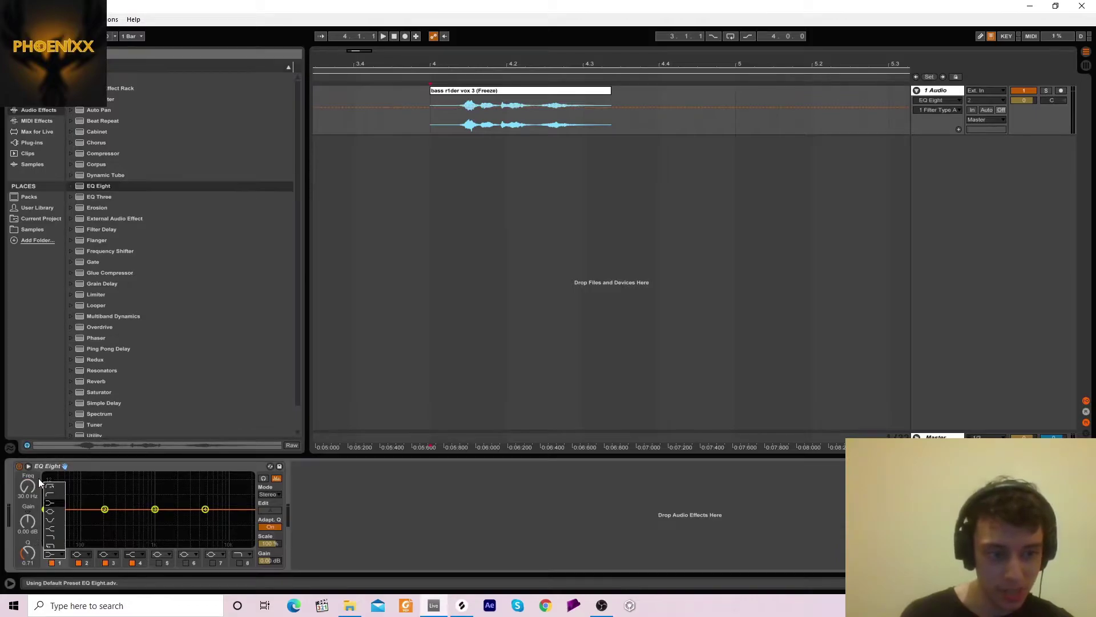
pyautogui.click(46, 484)
pyautogui.press('space')
pyautogui.moveTo(32, 489); pyautogui.dragTo(32, 472)
pyautogui.press('space')
pyautogui.press('space')
# Boost an EQ Eight high band by 1.86 dB at 6.23 kHz, slightly boost a low band, and audition the vocal.
pyautogui.moveTo(155, 509); pyautogui.dragTo(211, 506)
pyautogui.press('space')
pyautogui.press('space')
pyautogui.click(104, 508)
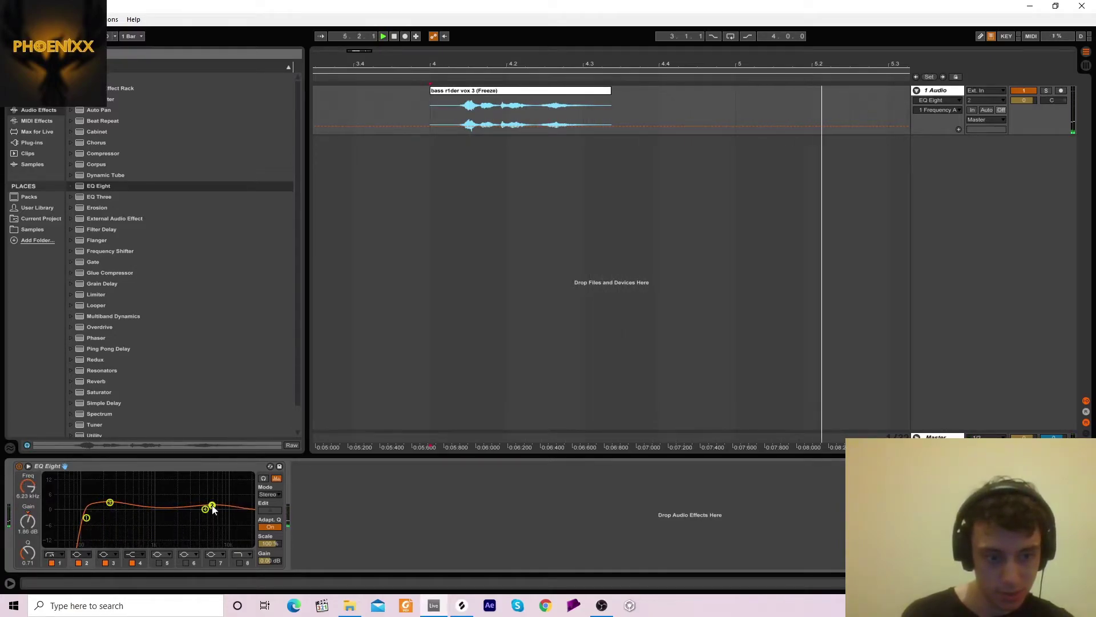
pyautogui.press('space')
pyautogui.press('space')
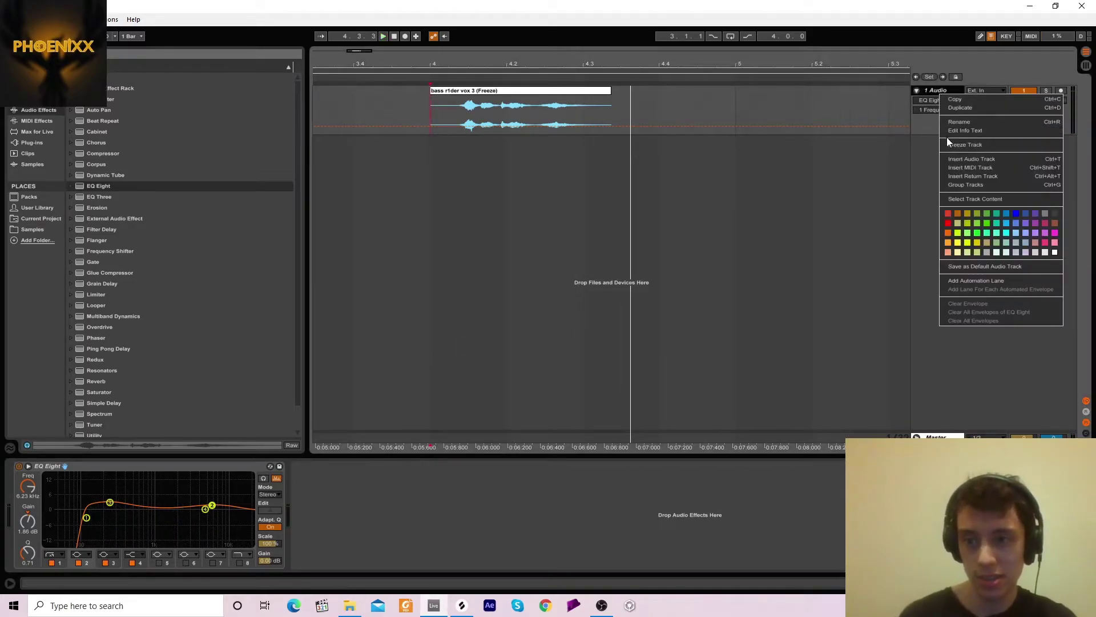
# Freeze and flatten the equalized vocal track and remove the short tail clip left after the main clip.
pyautogui.click(948, 142)
pyautogui.rightClick(935, 91)
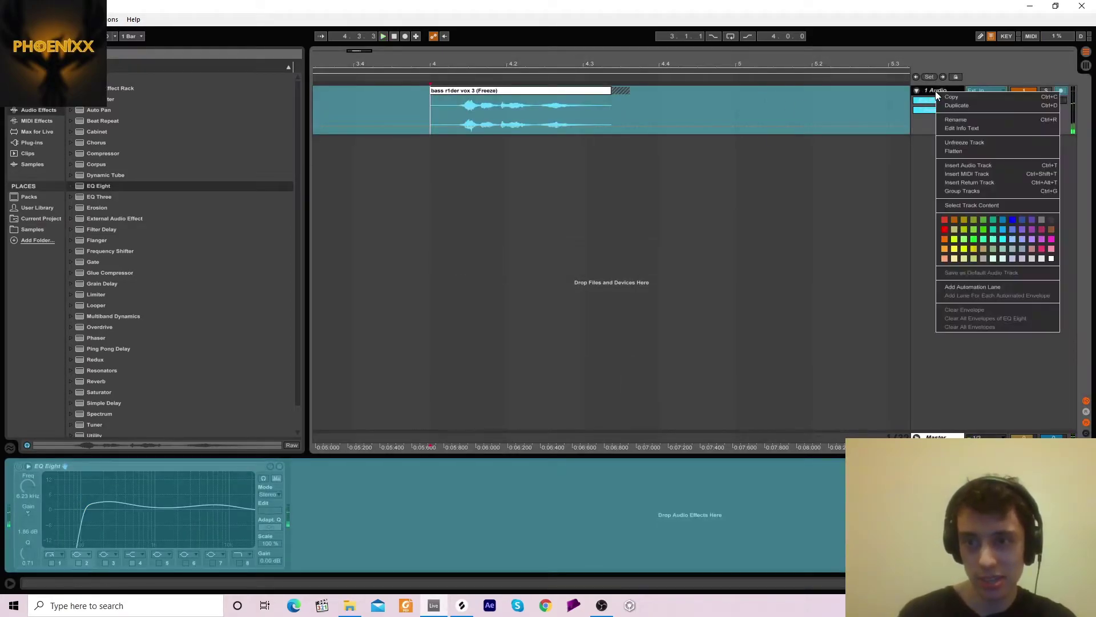
pyautogui.click(954, 150)
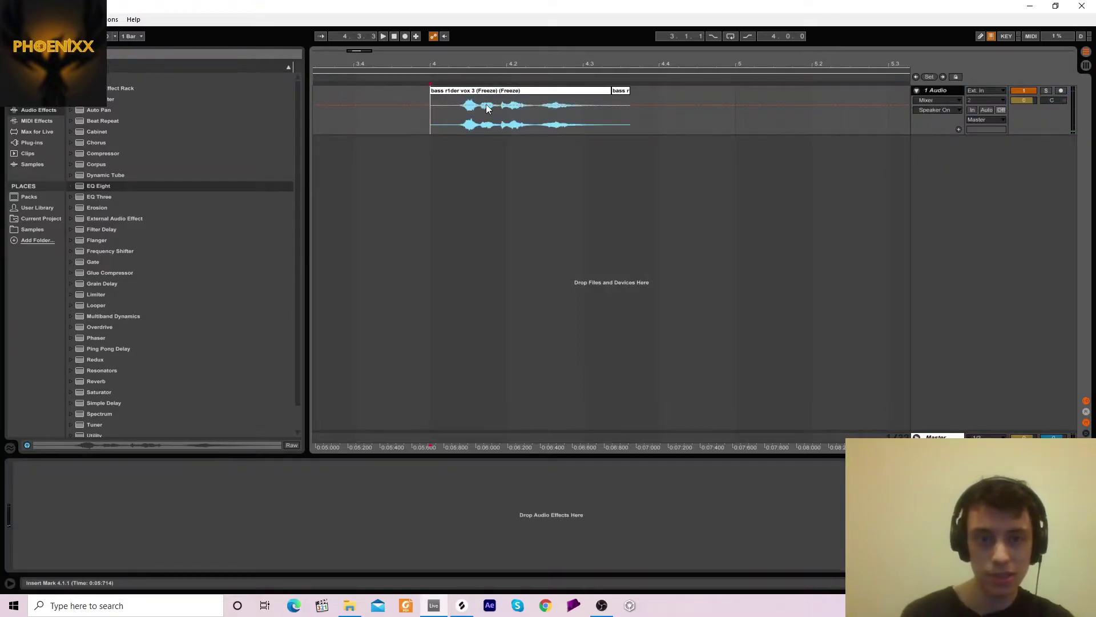
pyautogui.click(622, 94)
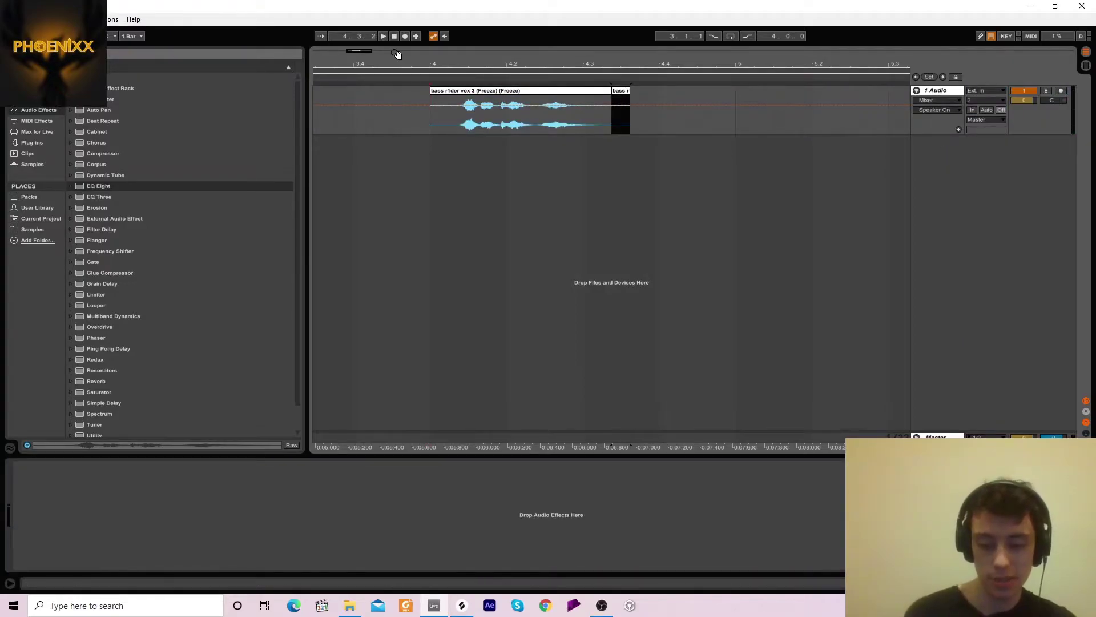
# Play back the flattened vocal clip to check the rendered EQ.
pyautogui.click(451, 91)
pyautogui.press('space')
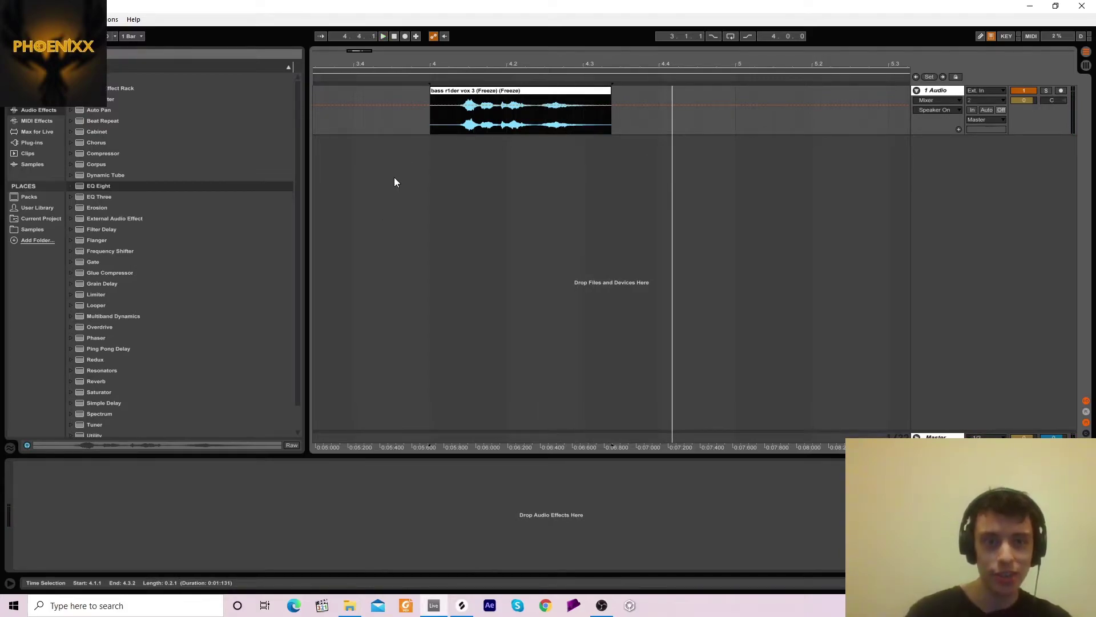
pyautogui.click(430, 118)
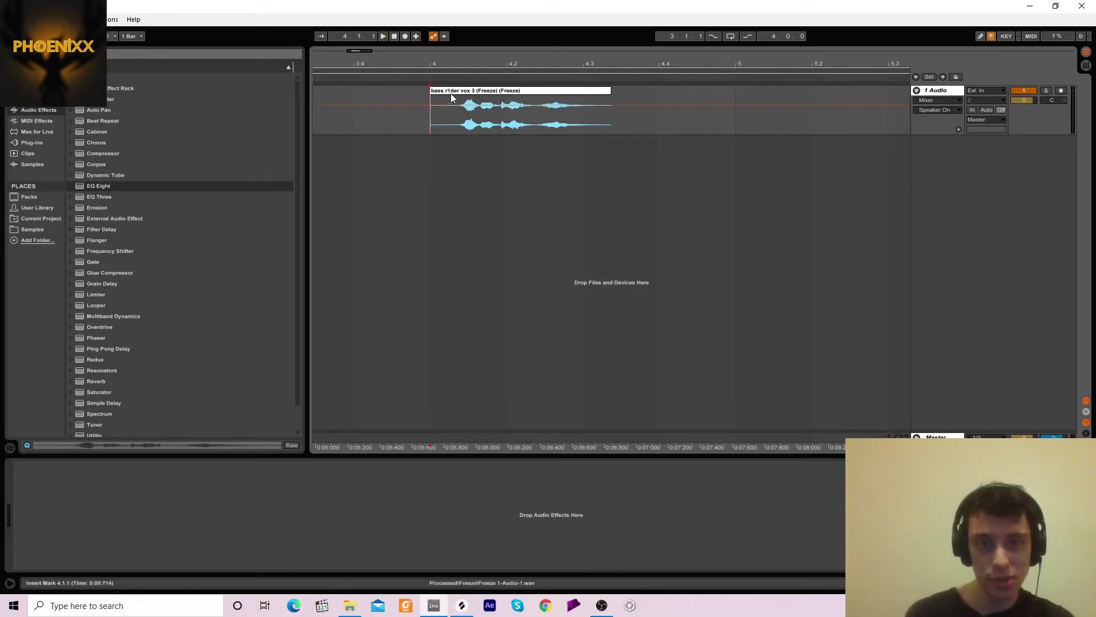
# Open the flattened vocal clip, change its warp mode from Beats and play the clip back.
pyautogui.doubleClick(448, 92)
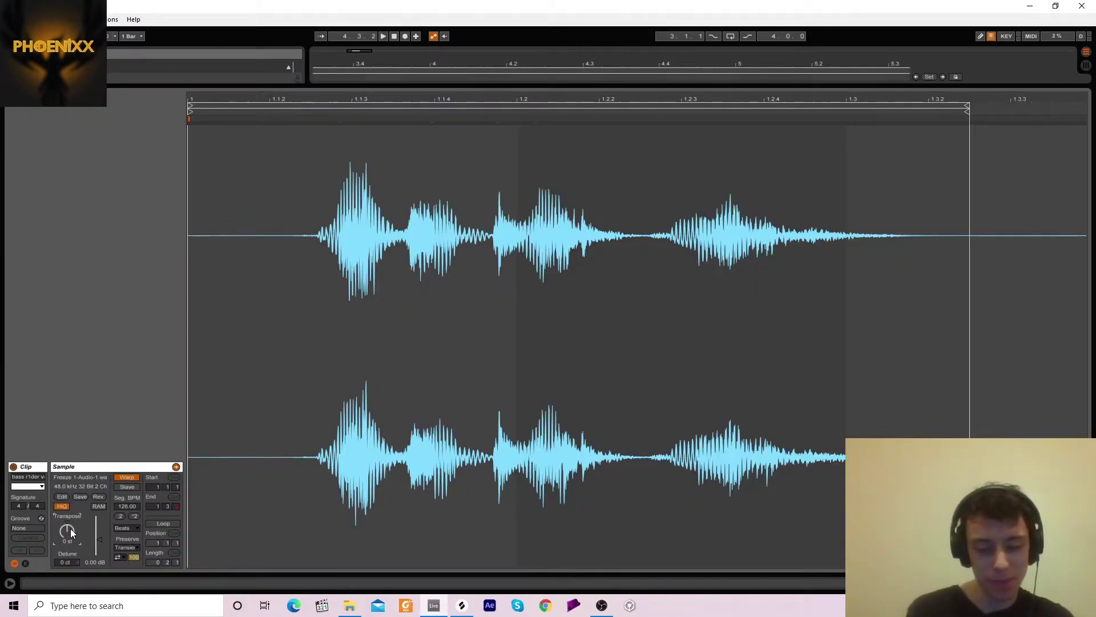
pyautogui.scroll(-3, 95, 527)
pyautogui.click(124, 527)
pyautogui.click(125, 569)
pyautogui.press('space')
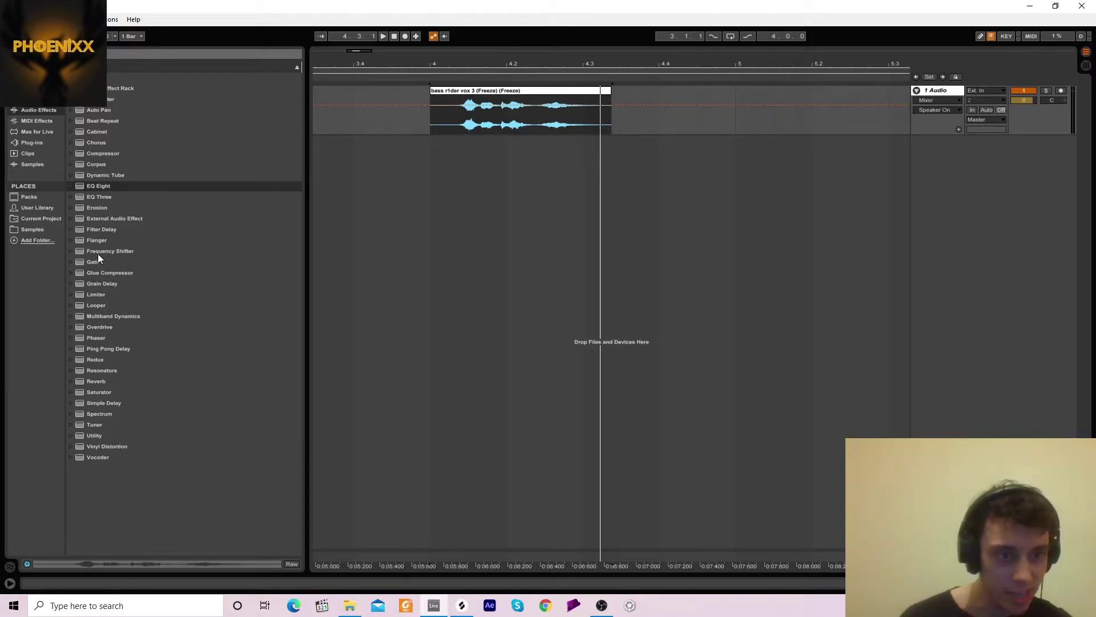
# Add Grain Delay to the vocal track and audition the vocal through it.
pyautogui.click(102, 284)
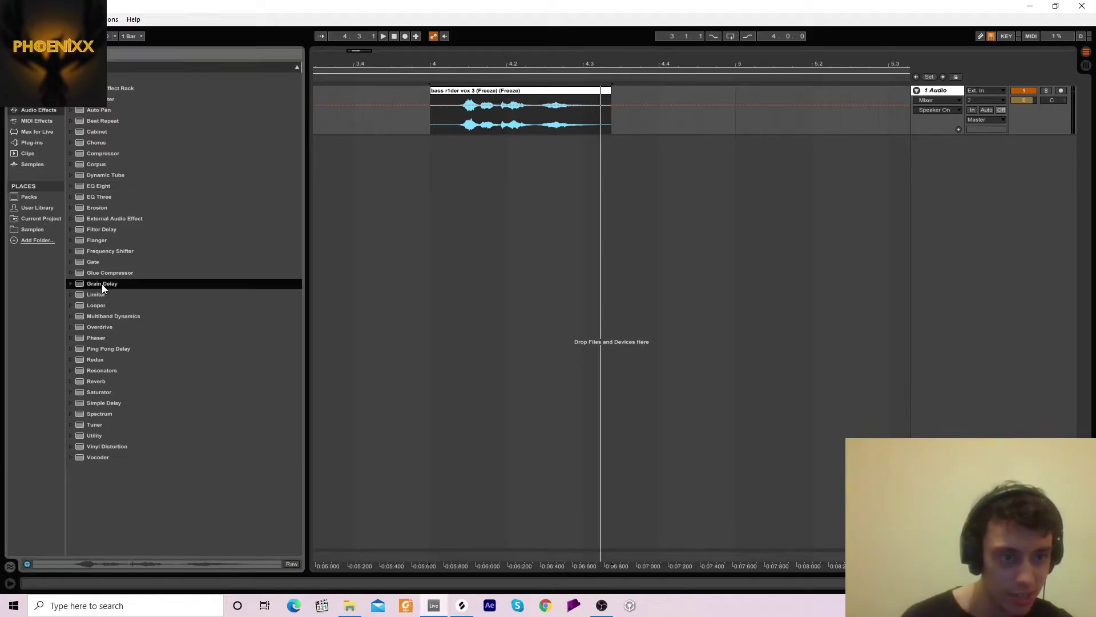
pyautogui.press('Return')
pyautogui.press('space')
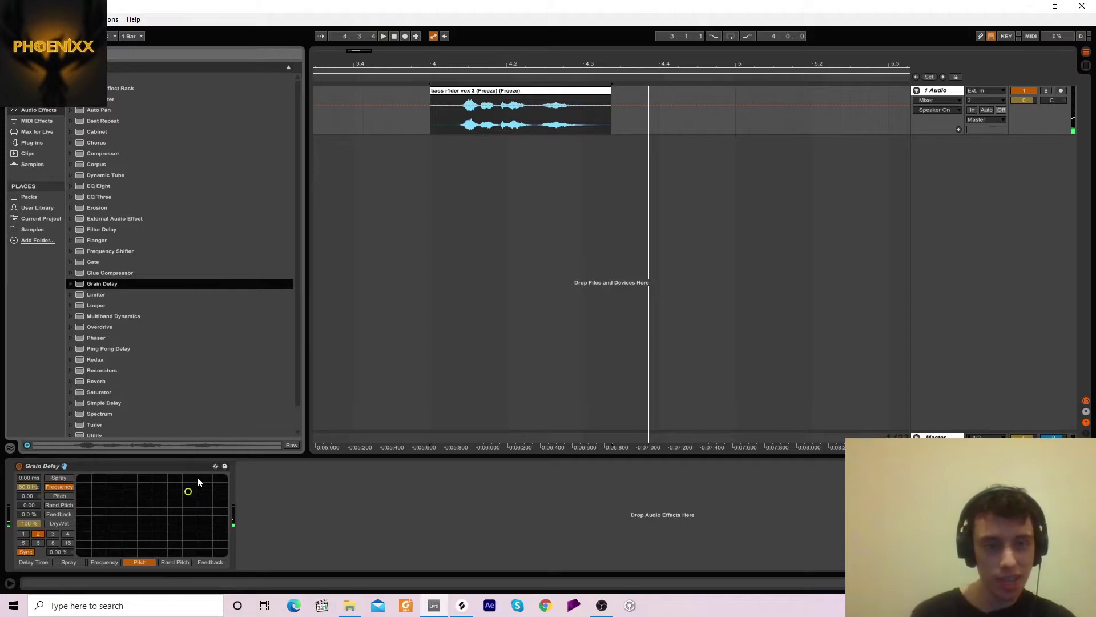
# Set the loop region around the vocal clip to start at 4.1.1 with length 0.3.0, and enable looping.
pyautogui.moveTo(489, 61); pyautogui.dragTo(489, 27)
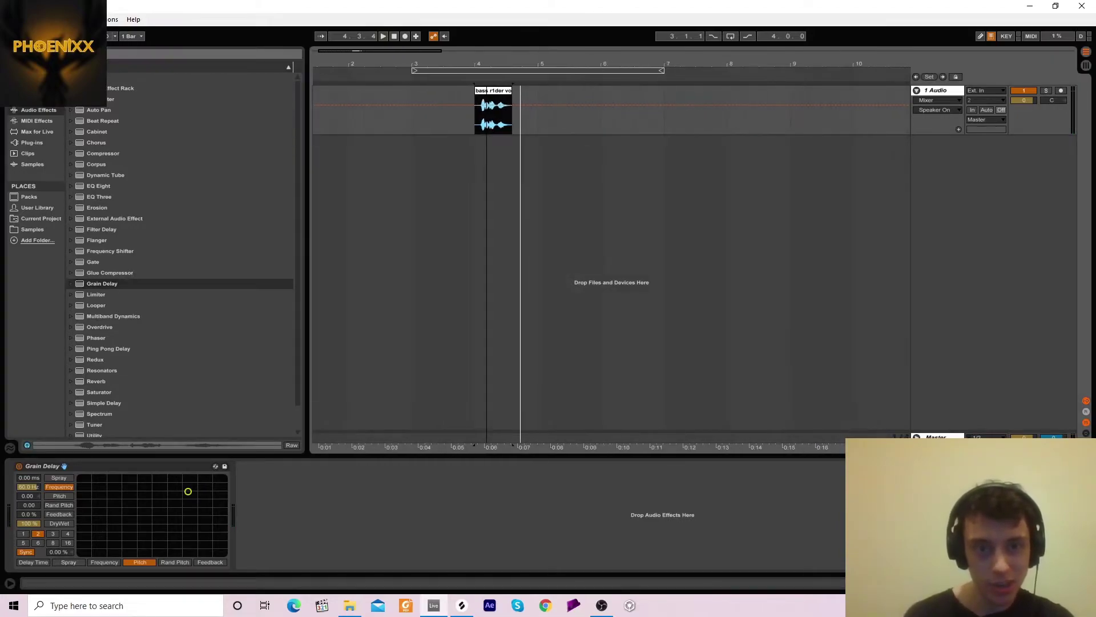
pyautogui.moveTo(415, 69); pyautogui.dragTo(476, 69)
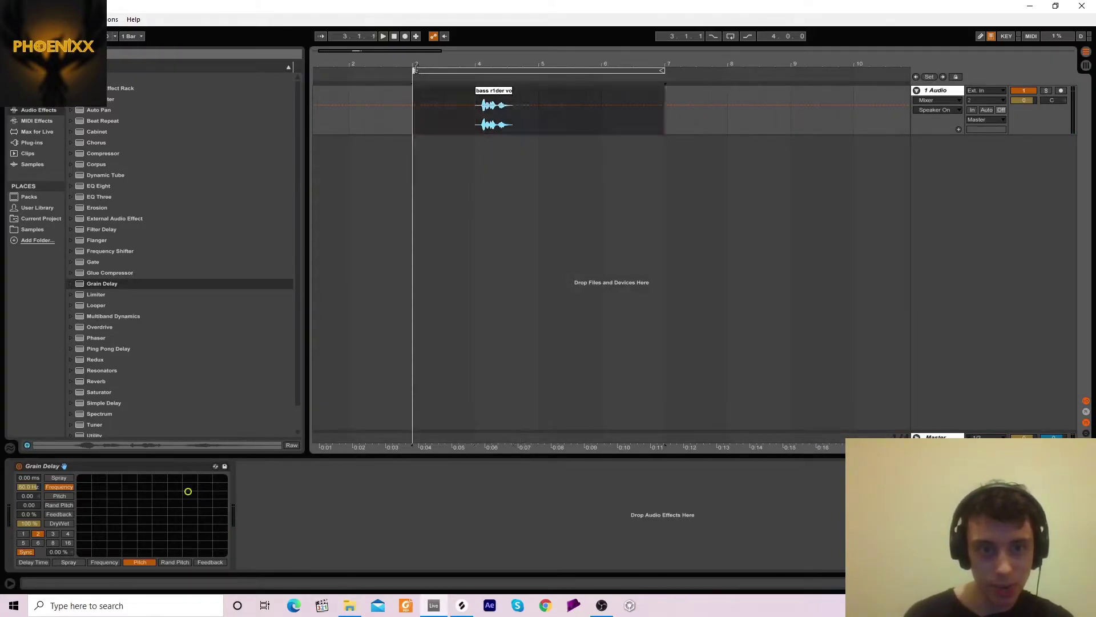
pyautogui.moveTo(660, 72); pyautogui.dragTo(521, 70)
pyautogui.press('space')
pyautogui.click(729, 37)
# Set Grain Delay's Frequency to 24.3 Hz and Pitch to -3.24 during looped playback, and compare with the device bypassed.
pyautogui.moveTo(188, 491); pyautogui.dragTo(183, 531)
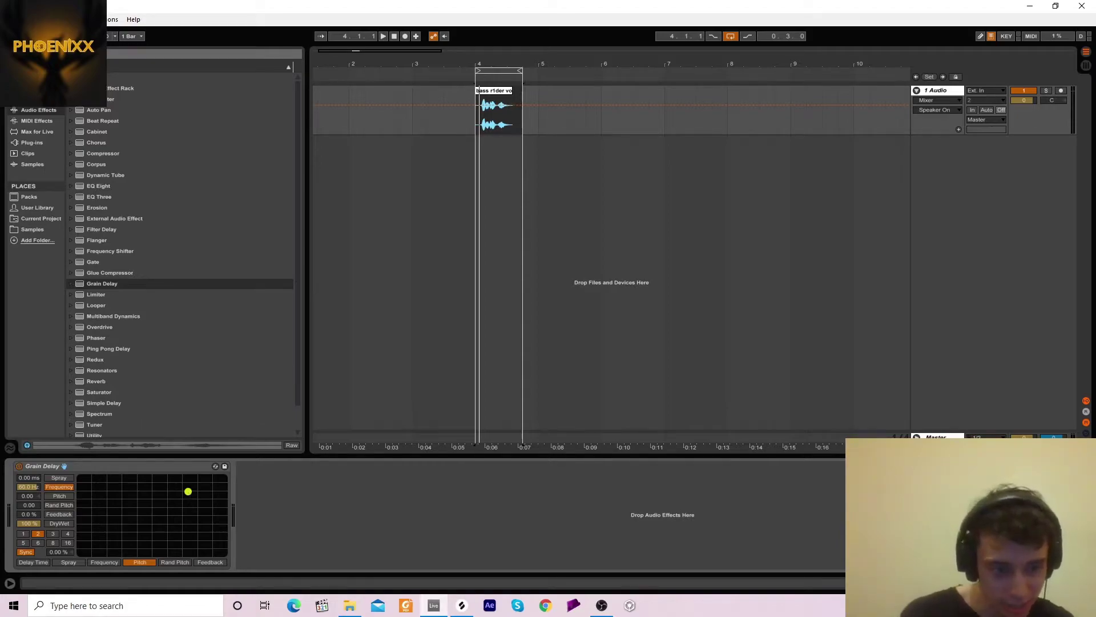
pyautogui.moveTo(186, 503); pyautogui.dragTo(182, 512)
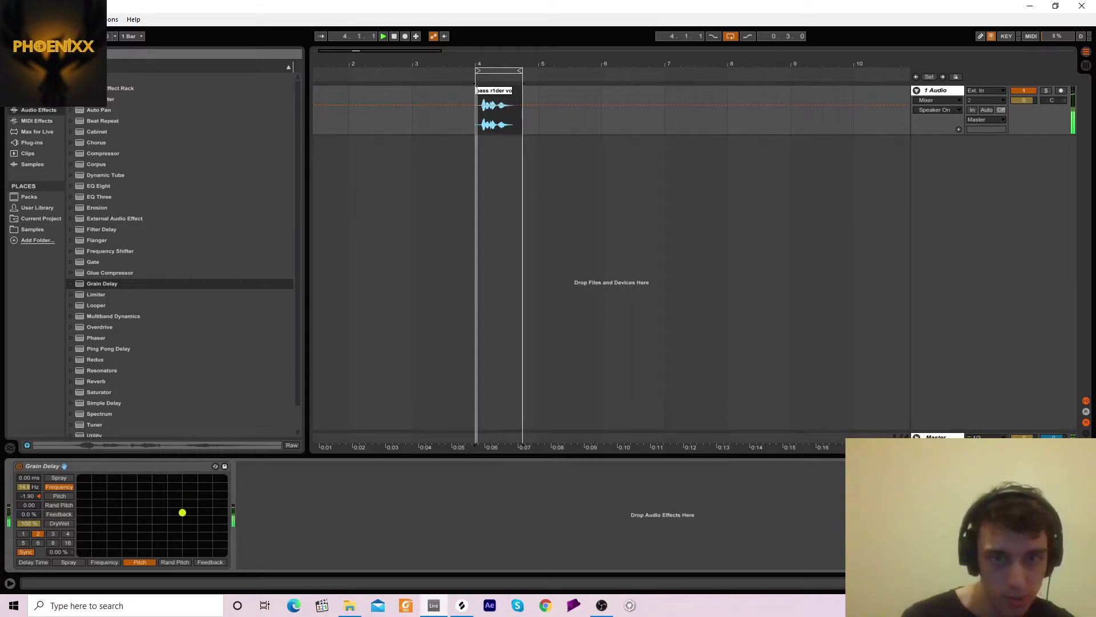
pyautogui.moveTo(182, 512); pyautogui.dragTo(178, 507)
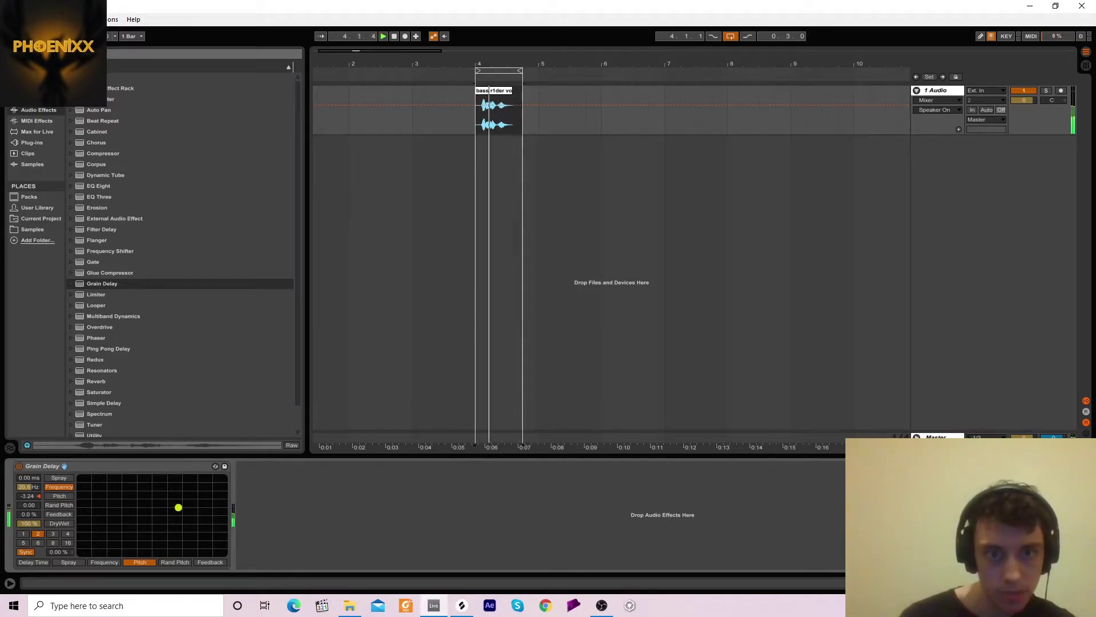
pyautogui.moveTo(178, 507); pyautogui.dragTo(179, 506)
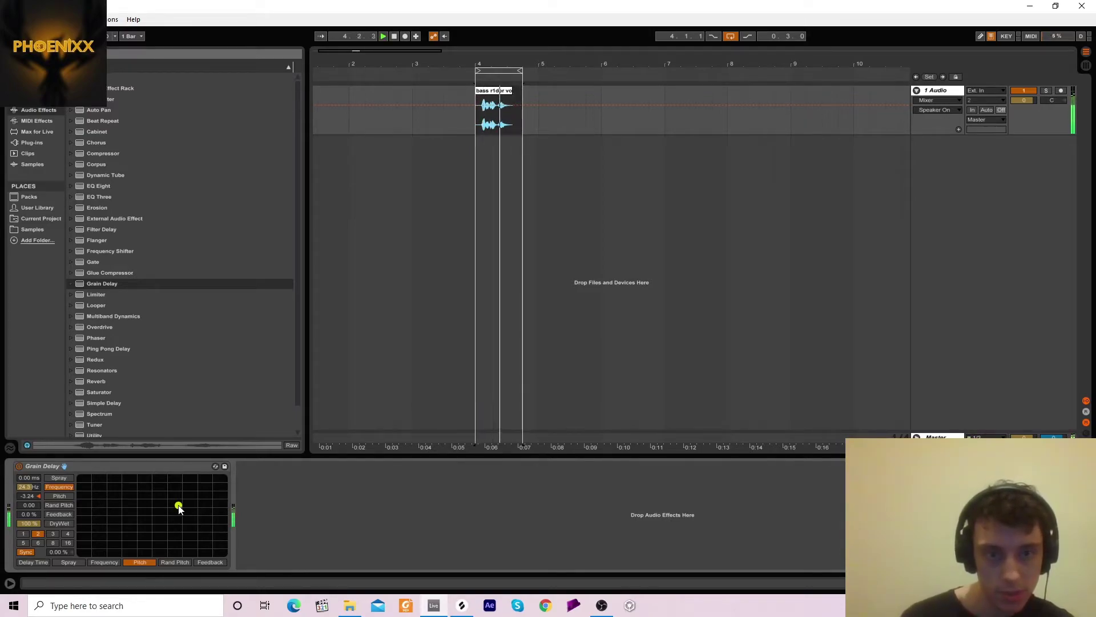
pyautogui.click(18, 467)
pyautogui.click(18, 468)
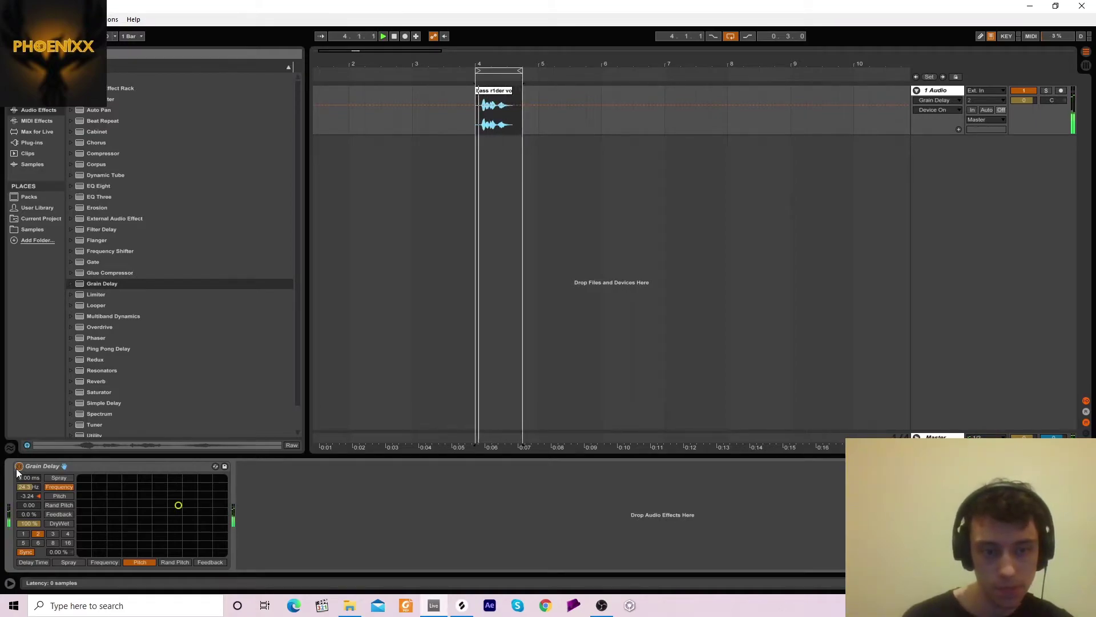
# Freeze and flatten the vocal track, and consolidate the range from 4.1.1 to 4.4.1 into a single clip.
pyautogui.rightClick(933, 95)
pyautogui.click(938, 145)
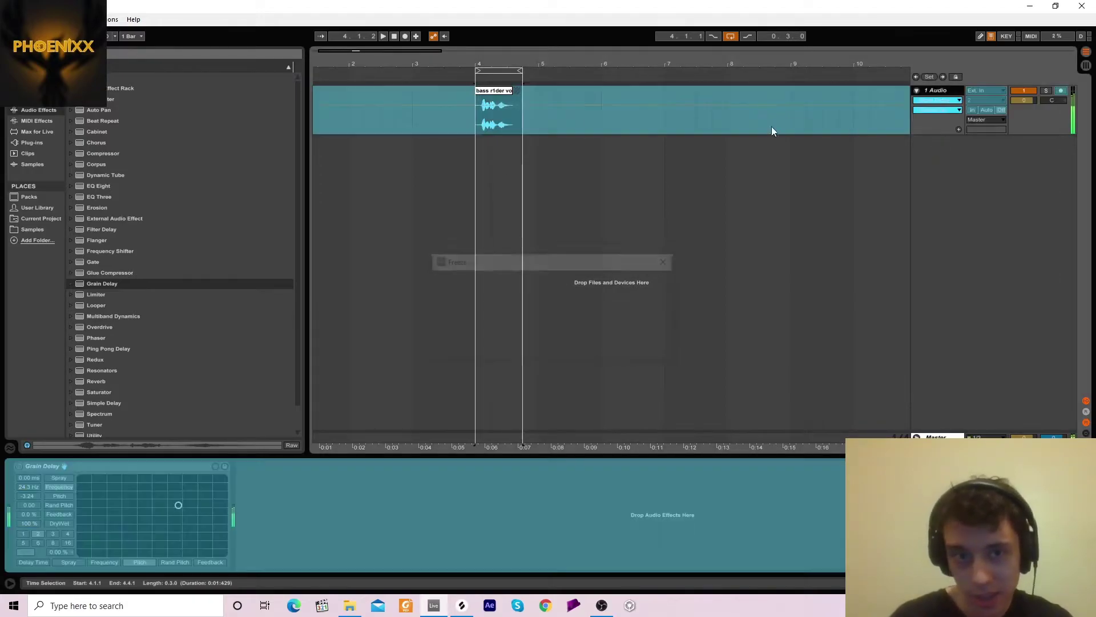
pyautogui.rightClick(935, 92)
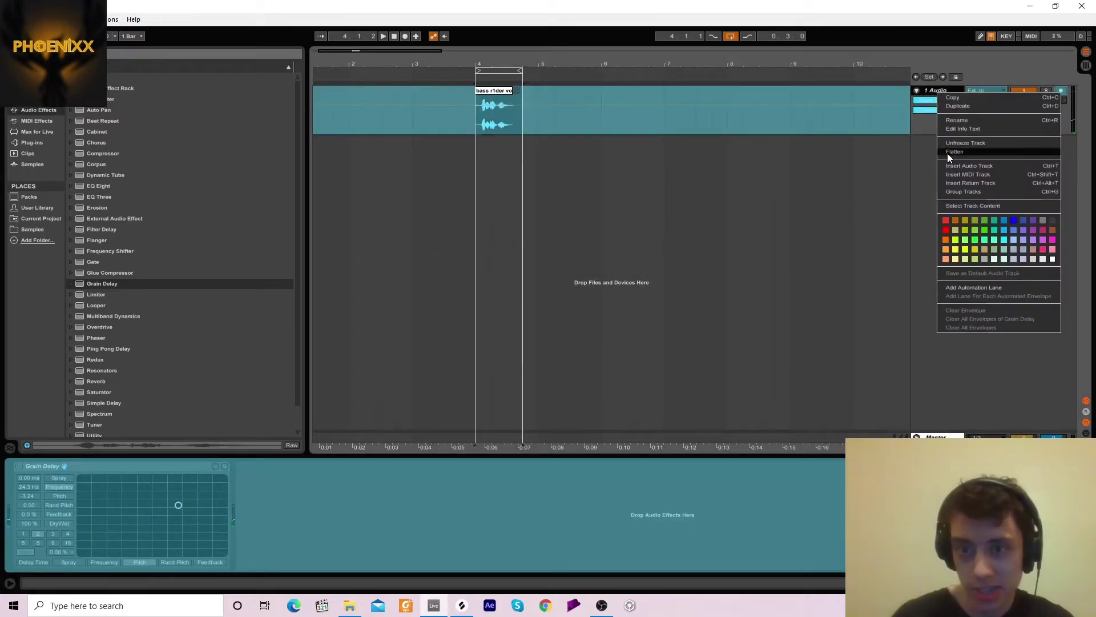
pyautogui.click(948, 152)
pyautogui.moveTo(472, 58); pyautogui.dragTo(474, 91)
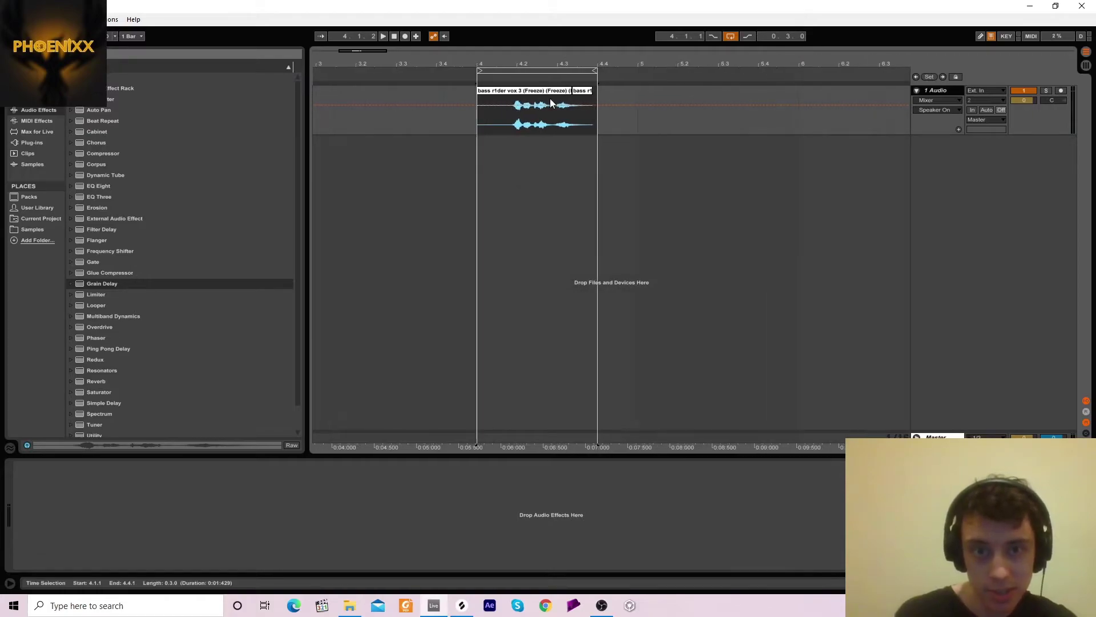
pyautogui.hotkey('ctrl', 'j')
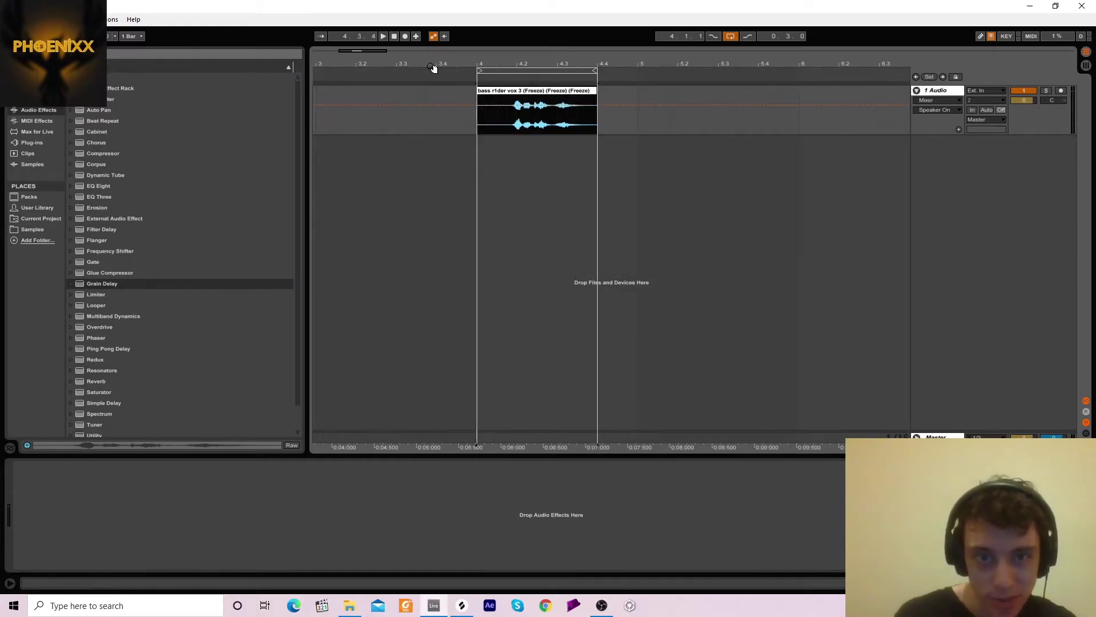
# Trim the silence off the end of the vocal clip to a duration of about 1.19 s and play it back.
pyautogui.moveTo(493, 68); pyautogui.dragTo(432, 91)
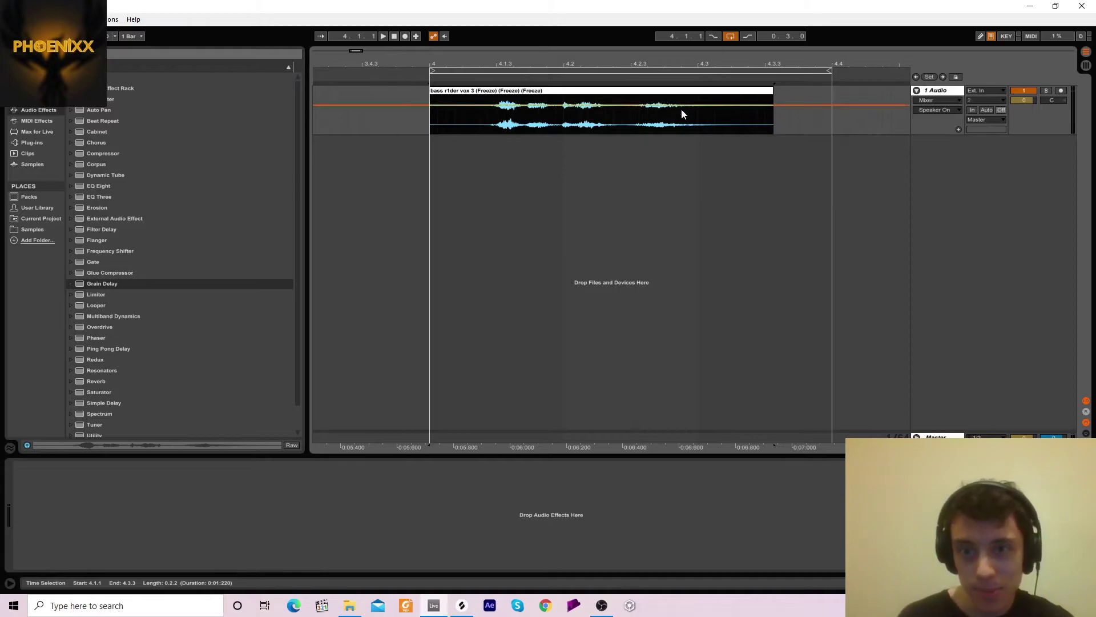
pyautogui.moveTo(774, 94); pyautogui.dragTo(765, 94)
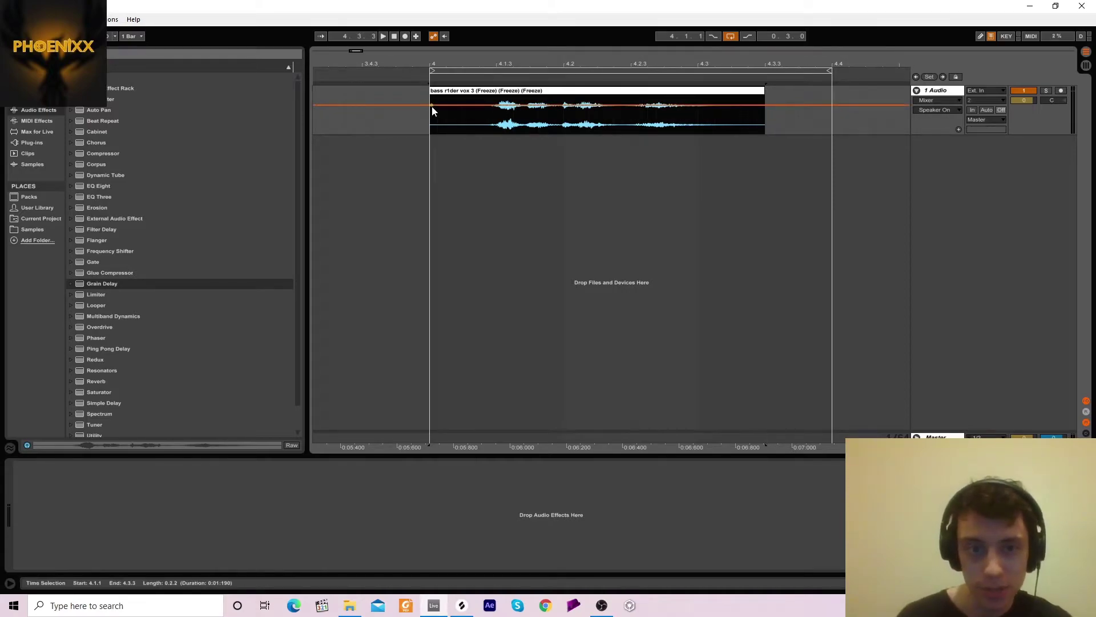
pyautogui.click(430, 121)
pyautogui.moveTo(460, 67); pyautogui.dragTo(409, 59)
pyautogui.press('space')
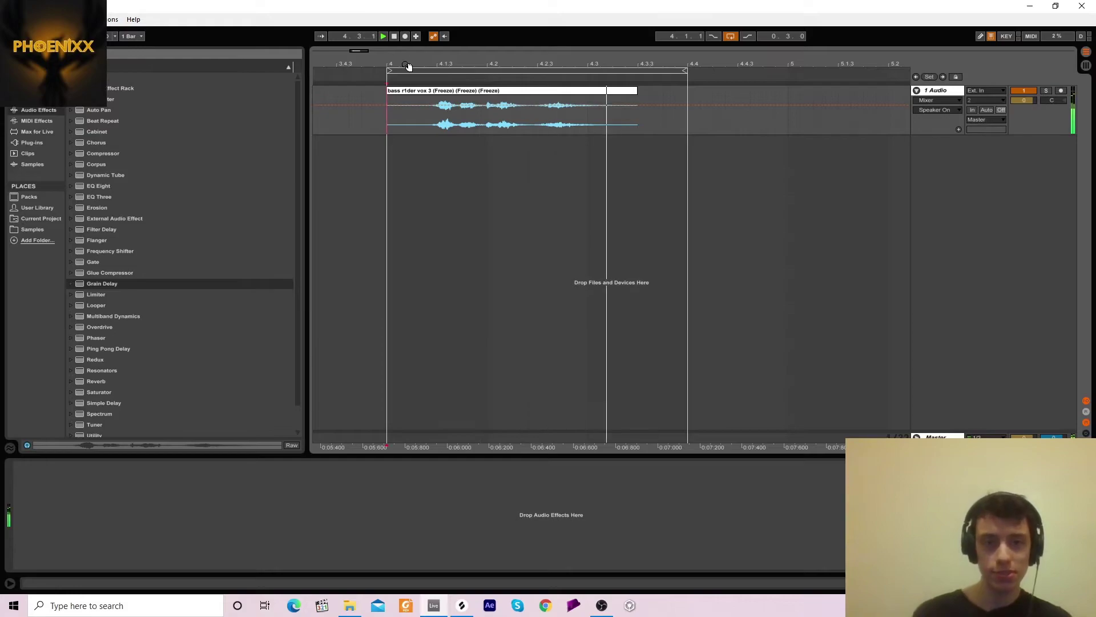
# Move the trimmed vocal clip to start at bar 5.
pyautogui.moveTo(404, 64); pyautogui.dragTo(365, 52)
pyautogui.click(384, 96)
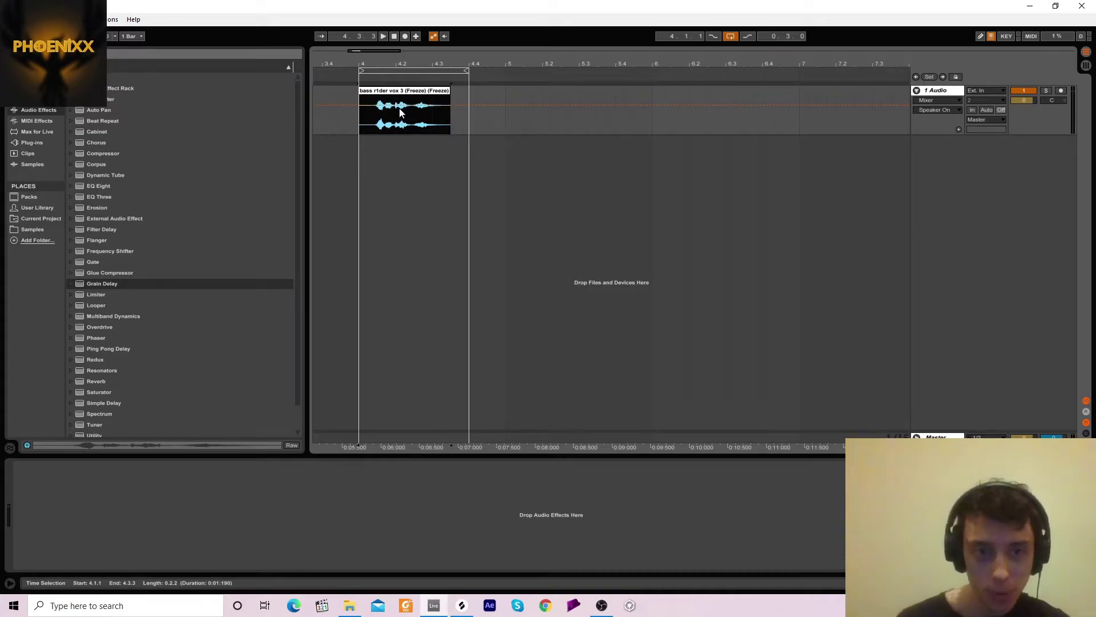
pyautogui.moveTo(410, 92); pyautogui.dragTo(556, 95)
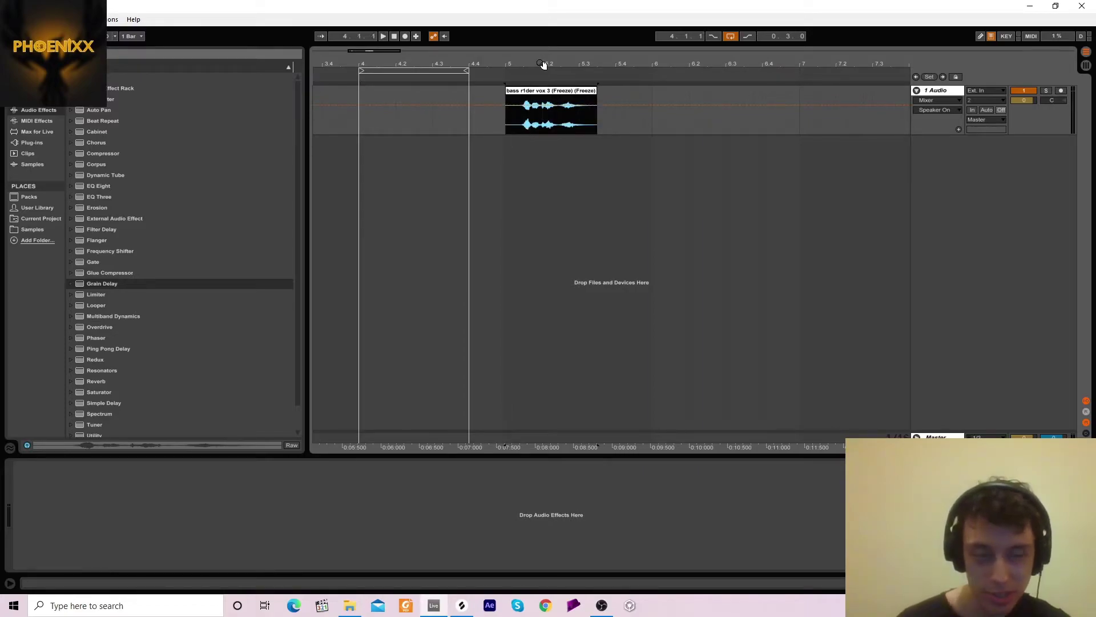
# Audition individual syllables in the middle of the vocal clip to find one to reuse.
pyautogui.moveTo(543, 65); pyautogui.dragTo(530, 132)
pyautogui.press('space')
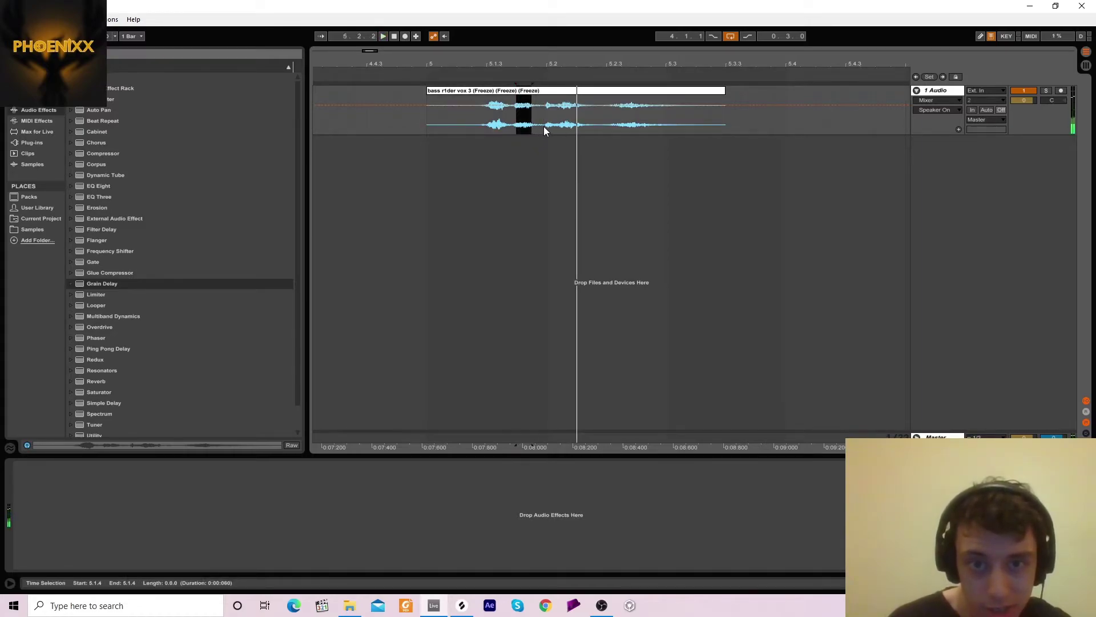
pyautogui.click(550, 123)
pyautogui.press('space')
# Copy the roughly 0.18 s syllable starting at 5.2.1 in the vocal clip and paste it at bar 6.
pyautogui.moveTo(550, 125); pyautogui.dragTo(586, 118)
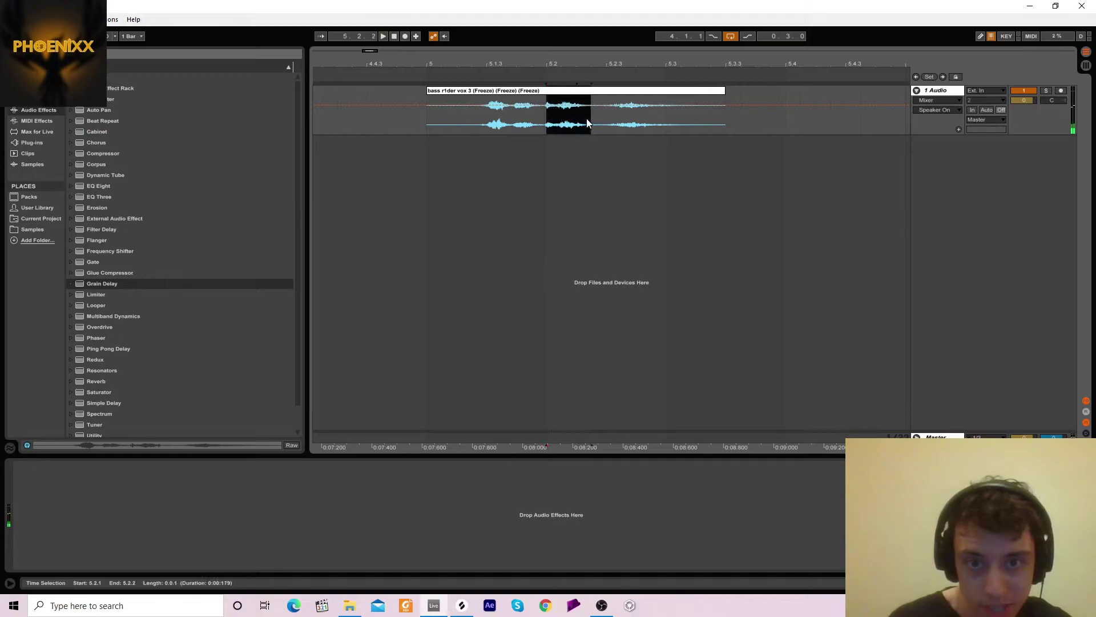
pyautogui.rightClick(574, 96)
pyautogui.click(579, 107)
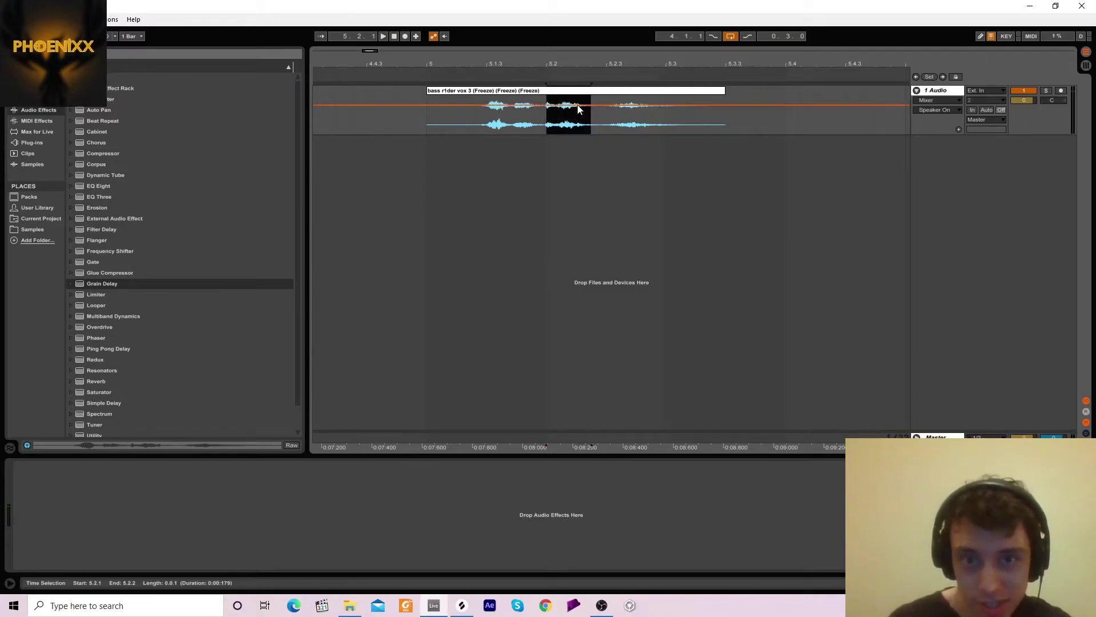
pyautogui.moveTo(593, 64); pyautogui.dragTo(380, 34)
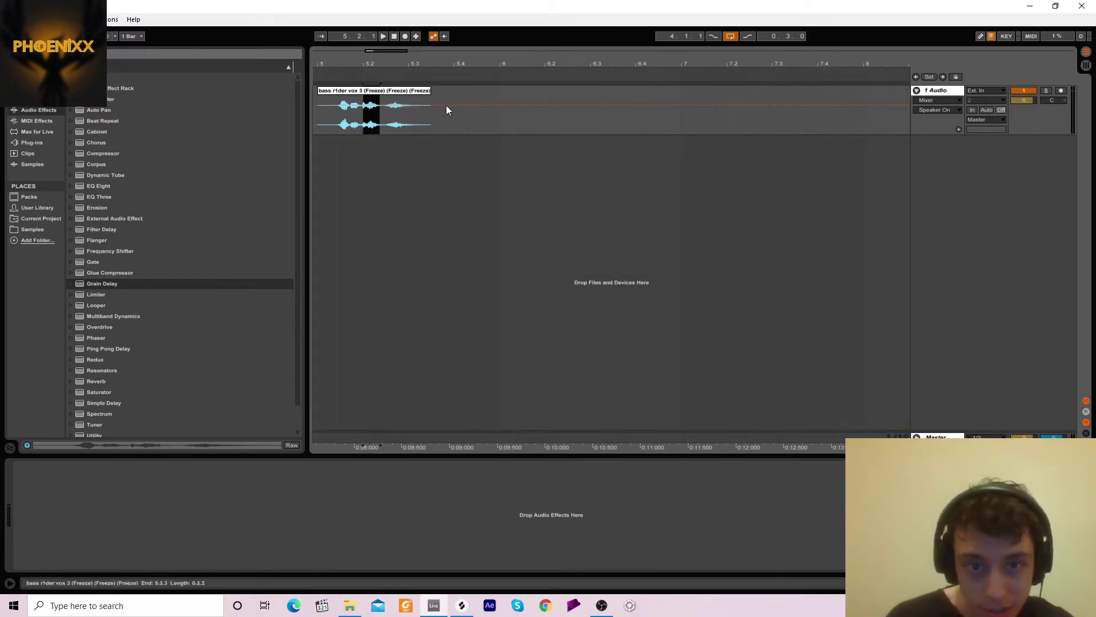
pyautogui.click(496, 122)
pyautogui.rightClick(495, 122)
pyautogui.click(504, 143)
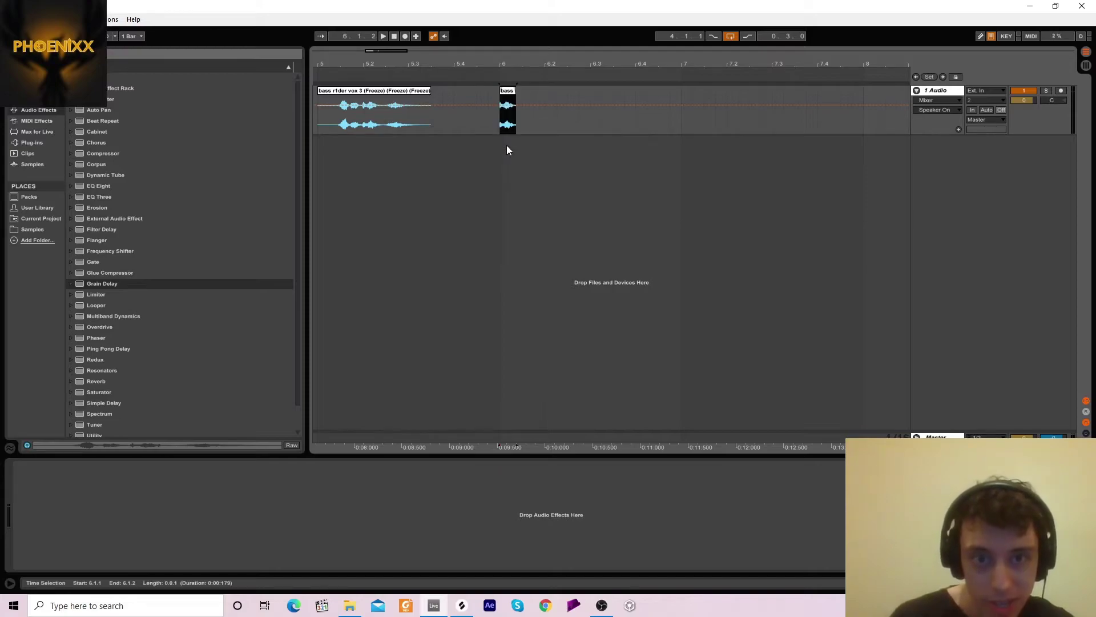
# Duplicate the syllable at bar 6 every half beat until it fills the bar, and play it back.
pyautogui.moveTo(509, 125); pyautogui.dragTo(502, 126)
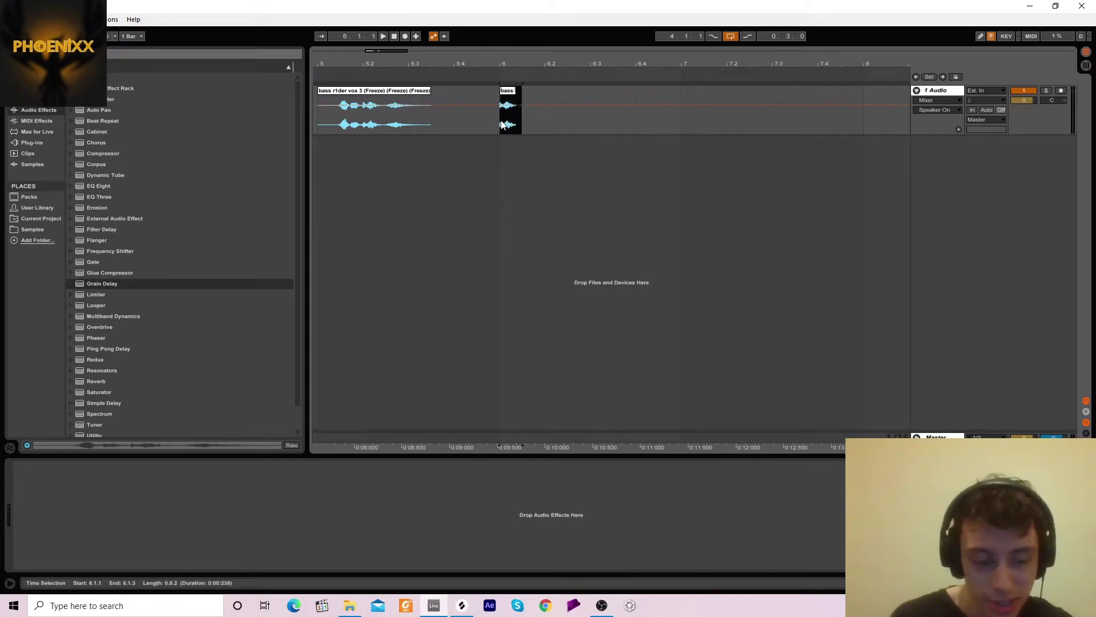
pyautogui.hotkey('ctrl', 'd')
pyautogui.hotkey('ctrl', 'd')
pyautogui.hotkey('ctrl', 'd')
pyautogui.hotkey('ctrl', 'd')
pyautogui.hotkey('ctrl', 'd')
pyautogui.hotkey('ctrl', 'd')
pyautogui.press('space')
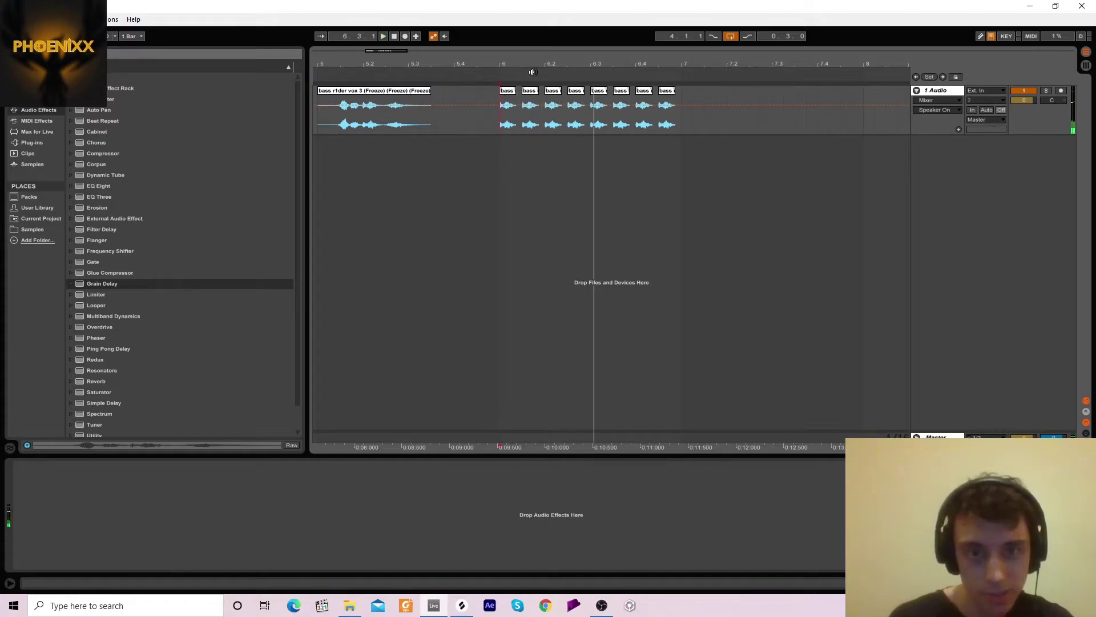
# Delete every second slice in bar 6 so one syllable remains on each beat.
pyautogui.click(532, 107)
pyautogui.press('Delete')
pyautogui.click(576, 107)
pyautogui.press('Delete')
pyautogui.click(624, 91)
pyautogui.press('Delete')
pyautogui.click(668, 89)
pyautogui.press('Delete')
# Duplicate the four slices of bar 6 into bar 7 and play the pattern from bar 6.
pyautogui.moveTo(683, 98); pyautogui.dragTo(504, 105)
pyautogui.hotkey('ctrl', 'd')
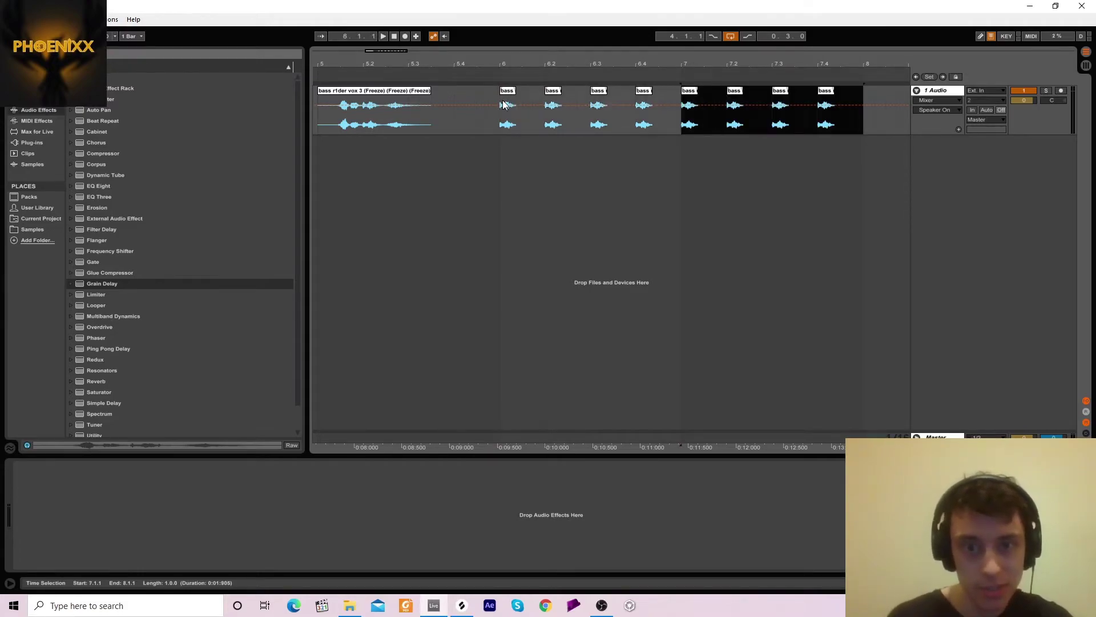
pyautogui.scroll(-2, 503, 114)
pyautogui.click(502, 127)
pyautogui.press('space')
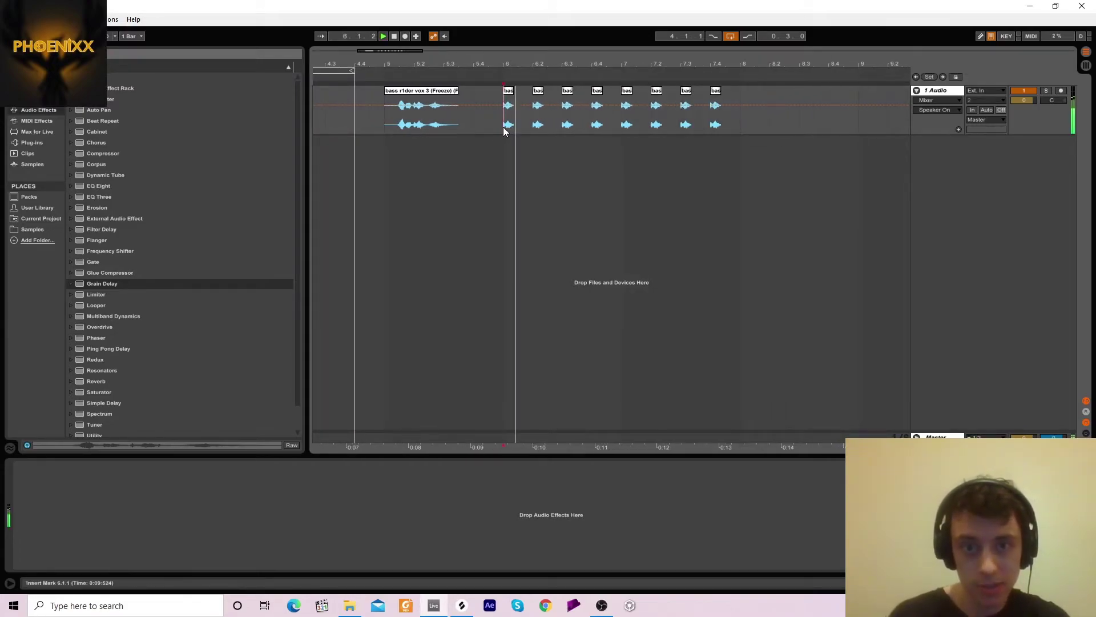
# Duplicate the two-bar pattern of bars 6 and 7 twice so it runs up to bar 12.
pyautogui.moveTo(739, 121); pyautogui.dragTo(503, 126)
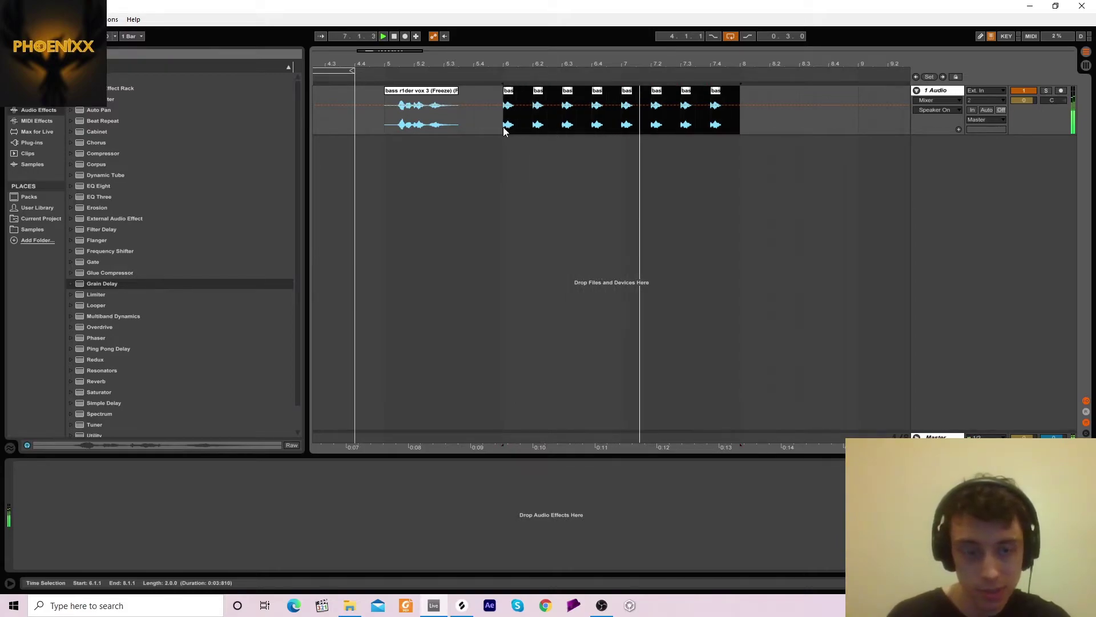
pyautogui.hotkey('ctrl', 'd')
pyautogui.hotkey('ctrl', 'd')
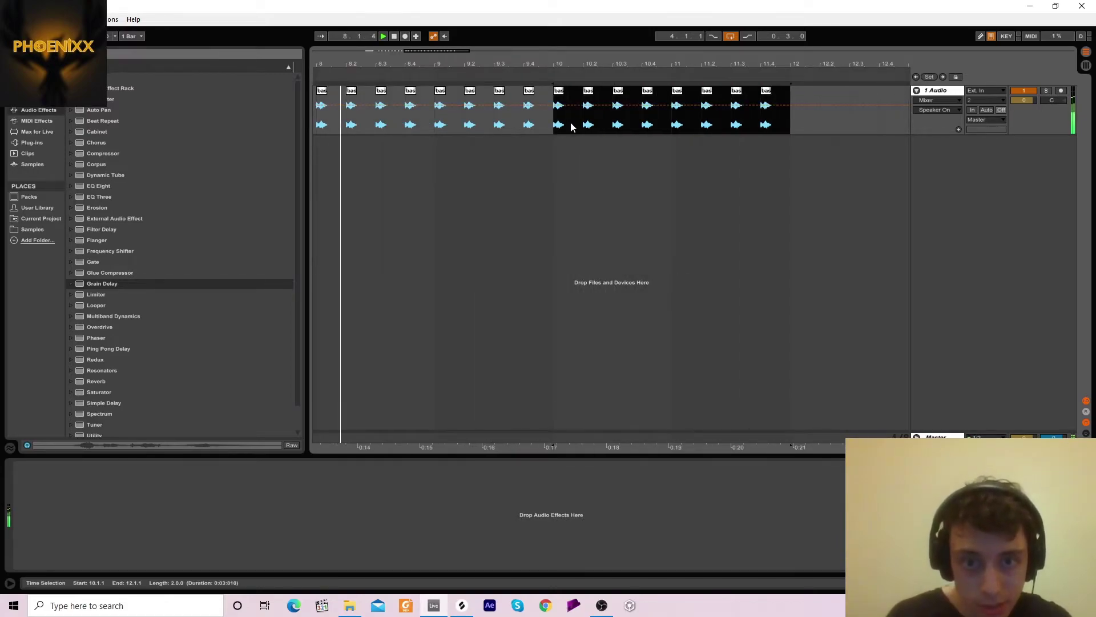
# Duplicate the half-beat slice at 10.1.1 repeatedly to fill bars 10 and 11 and reach the start of bar 12.
pyautogui.moveTo(557, 131); pyautogui.dragTo(567, 132)
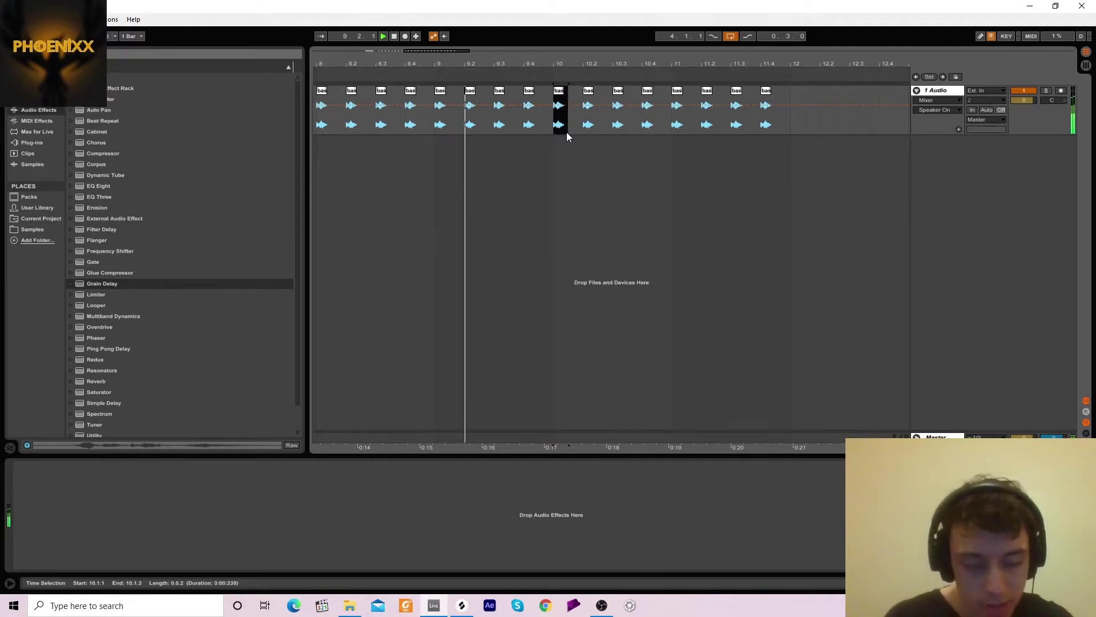
pyautogui.hotkey('ctrl', 'd')
pyautogui.hotkey('ctrl', 'd')
pyautogui.hotkey('ctrl', 'd')
pyautogui.hotkey('ctrl', 'd')
pyautogui.hotkey('ctrl', 'd')
pyautogui.hotkey('ctrl', 'd')
pyautogui.hotkey('ctrl', 'd')
pyautogui.hotkey('ctrl', 'd')
pyautogui.hotkey('ctrl', 'd')
pyautogui.hotkey('ctrl', 'd')
pyautogui.hotkey('ctrl', 'd')
pyautogui.hotkey('ctrl', 'd')
pyautogui.hotkey('ctrl', 'd')
pyautogui.hotkey('ctrl', 'd')
pyautogui.hotkey('ctrl', 'd')
pyautogui.hotkey('ctrl', 'd')
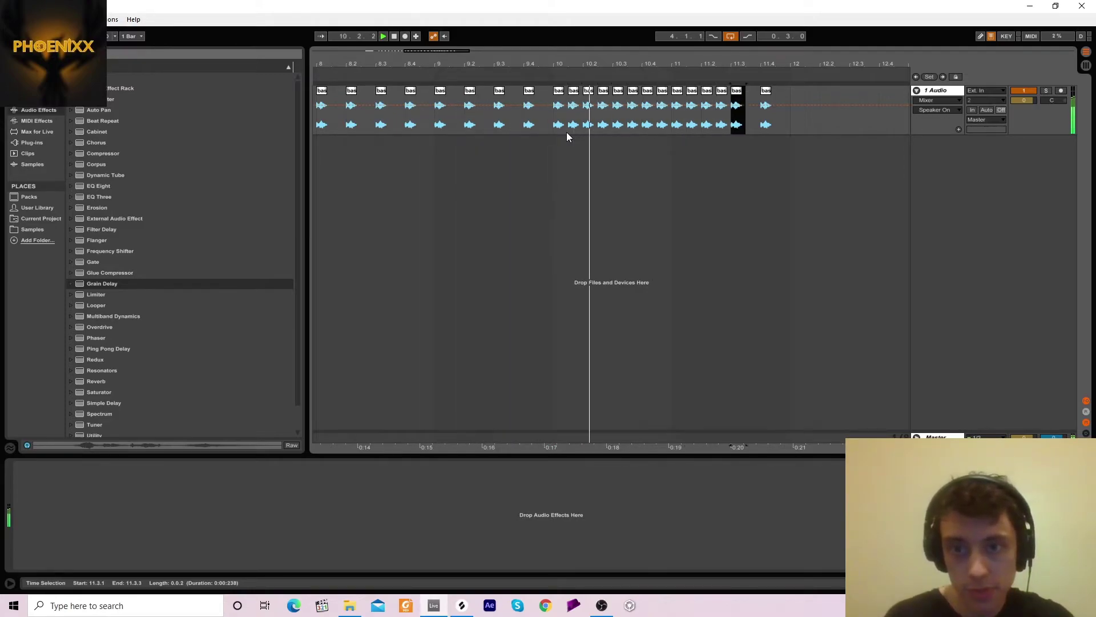
# Repeat a quarter-beat slice of about 0.12 s four times across the first beat of bar 12 and play it back.
pyautogui.moveTo(815, 65); pyautogui.dragTo(759, 135)
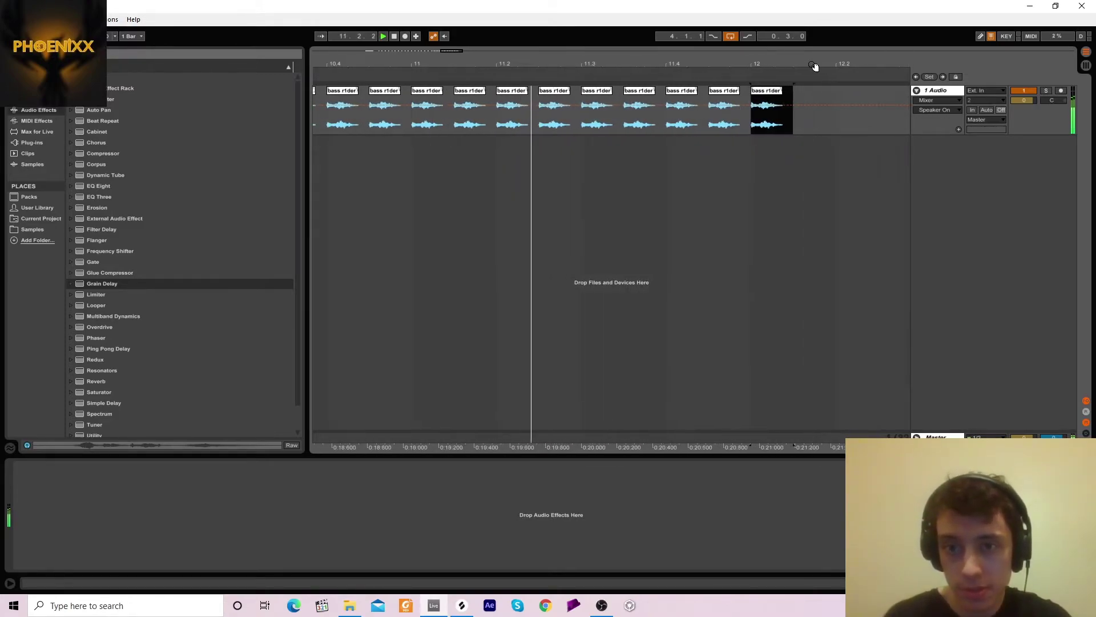
pyautogui.hotkey('ctrl', 'd')
pyautogui.hotkey('ctrl', 'd')
pyautogui.hotkey('ctrl', 'd')
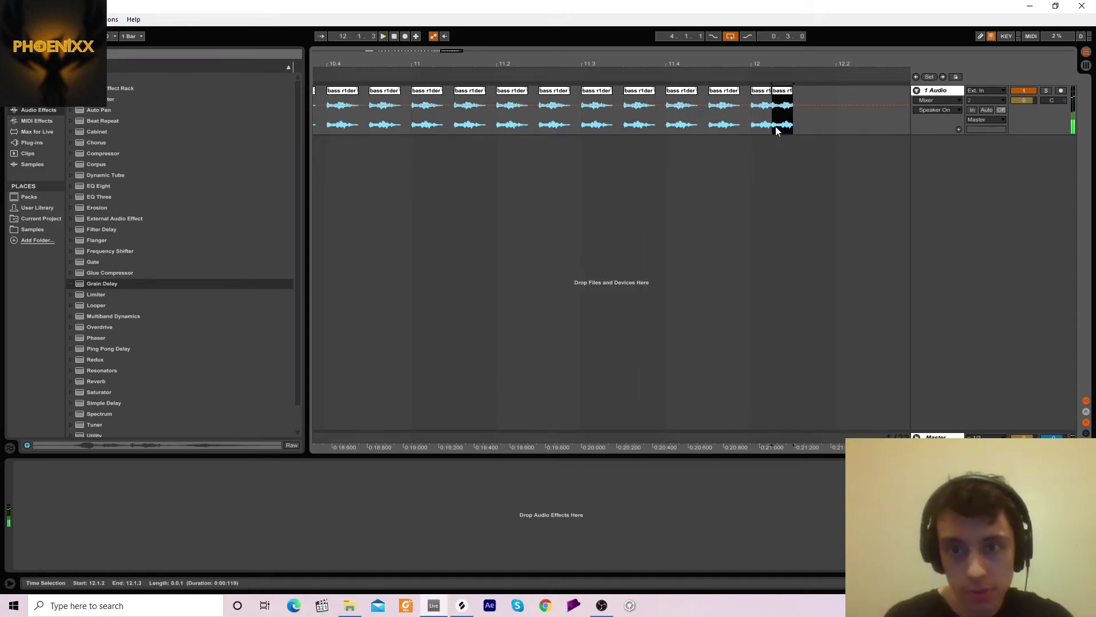
pyautogui.click(746, 125)
pyautogui.press('space')
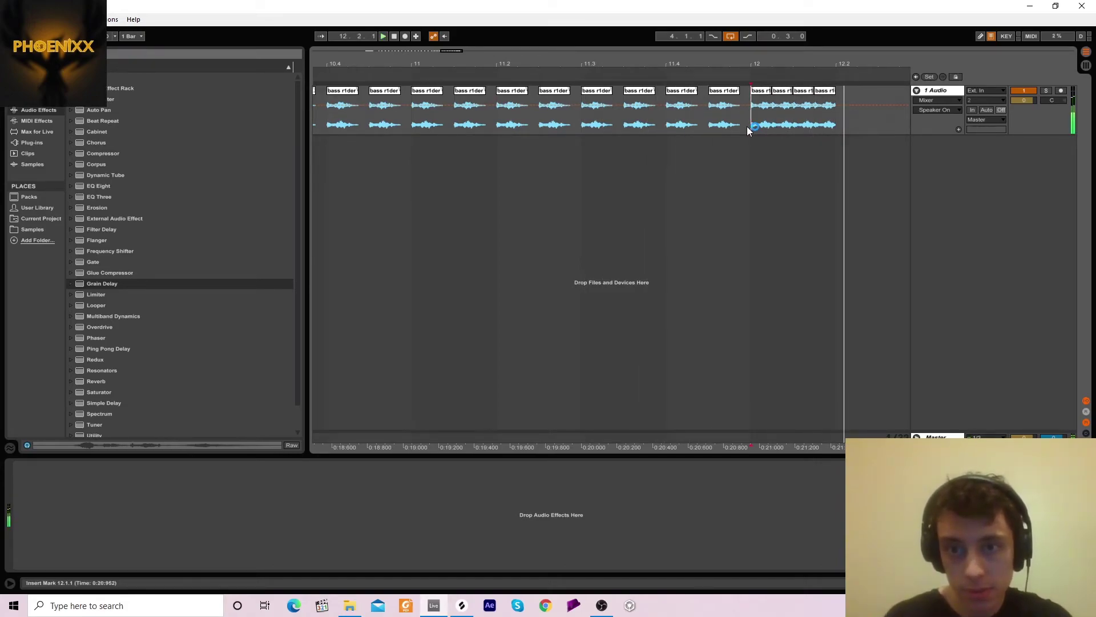
pyautogui.moveTo(752, 62); pyautogui.dragTo(677, 32)
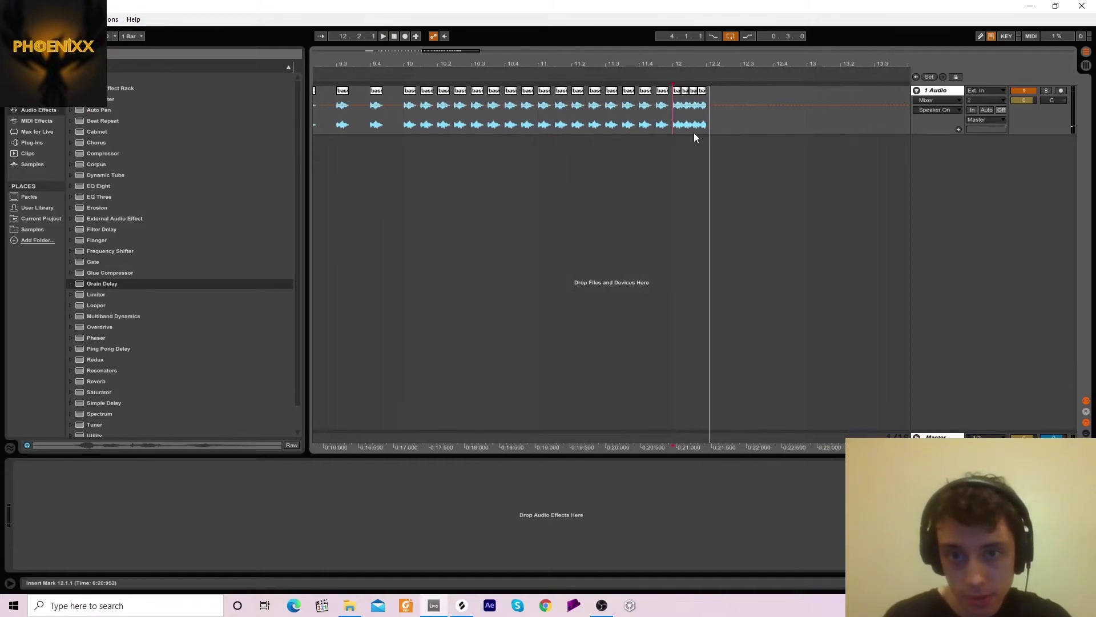
pyautogui.moveTo(713, 131); pyautogui.dragTo(676, 132)
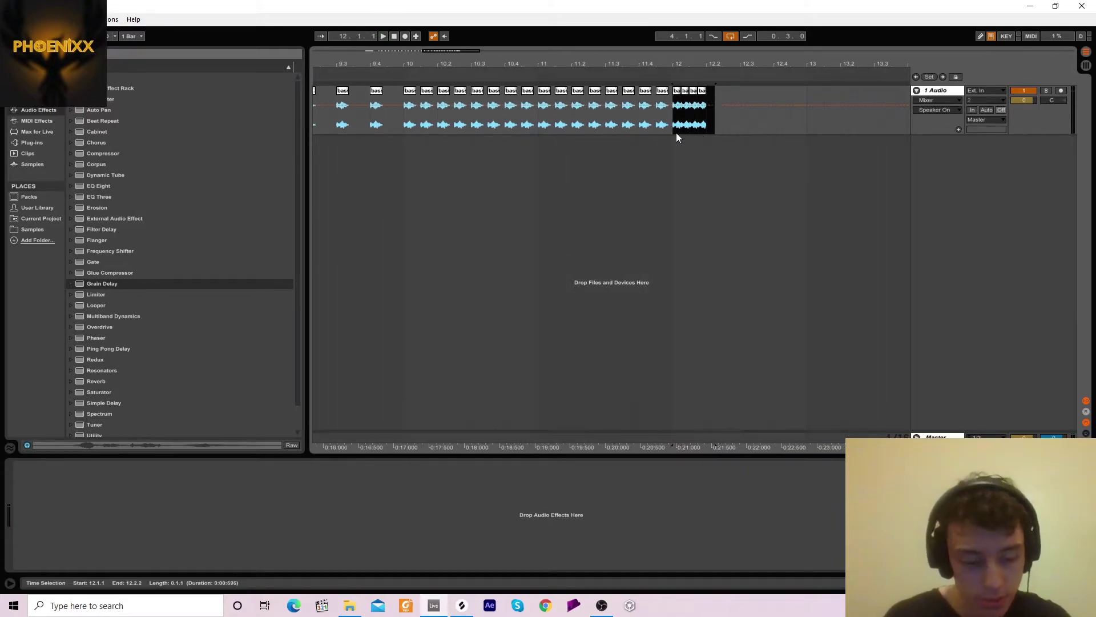
pyautogui.hotkey('ctrl', 'd')
pyautogui.hotkey('ctrl', 'd')
pyautogui.hotkey('ctrl', 'z')
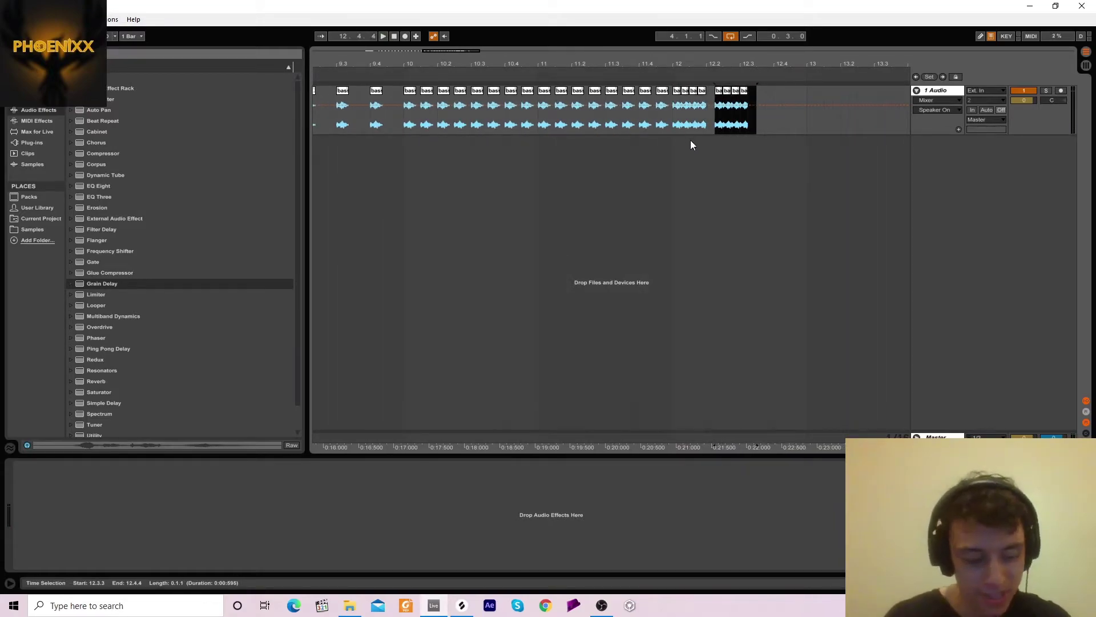
pyautogui.hotkey('ctrl', 'z')
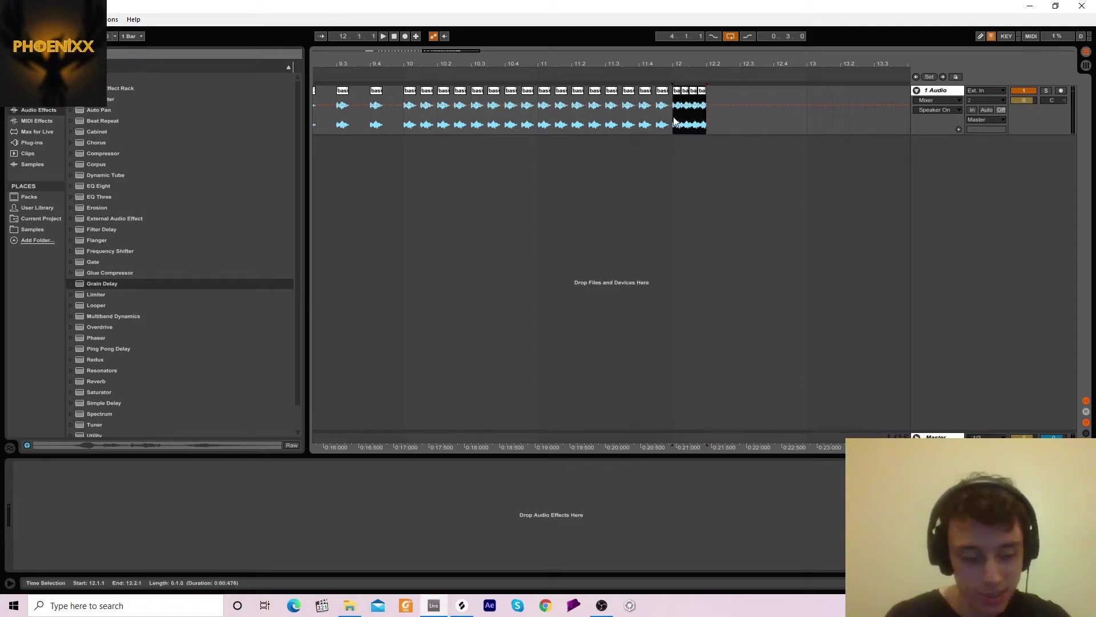
# Duplicate the first beat of bar 12 three times so the fast slices fill the whole bar.
pyautogui.hotkey('ctrl', 'd')
pyautogui.hotkey('ctrl', 'd')
pyautogui.hotkey('ctrl', 'd')
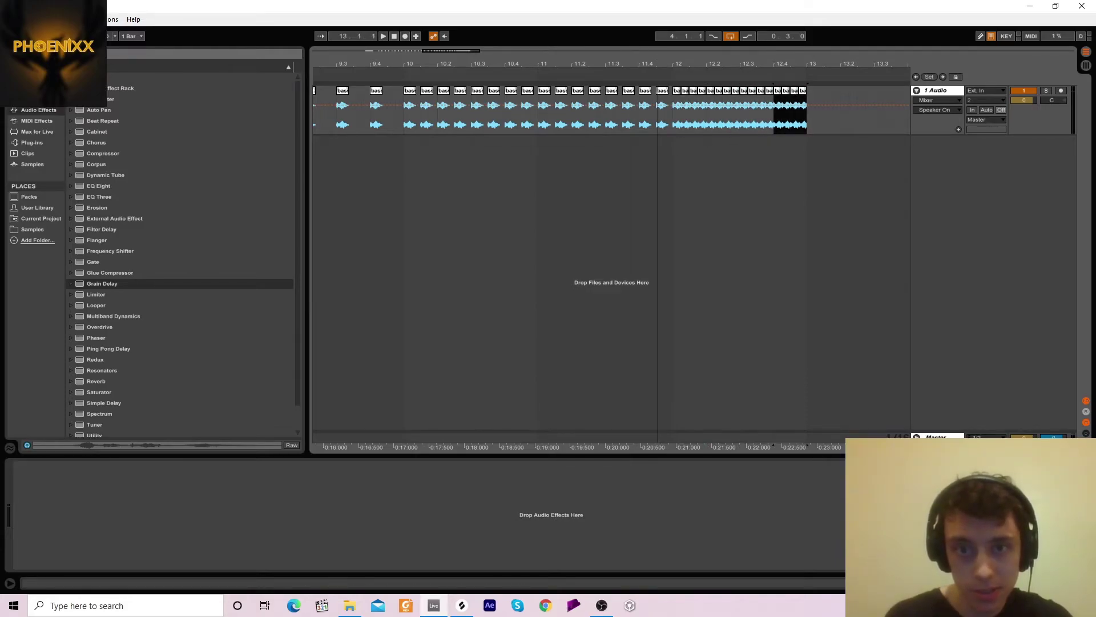
# Consolidate the slice pattern from 6.1.1 to 14.1.1 into one clip and move it to start at bar 9.
pyautogui.press('-')
pyautogui.press('-')
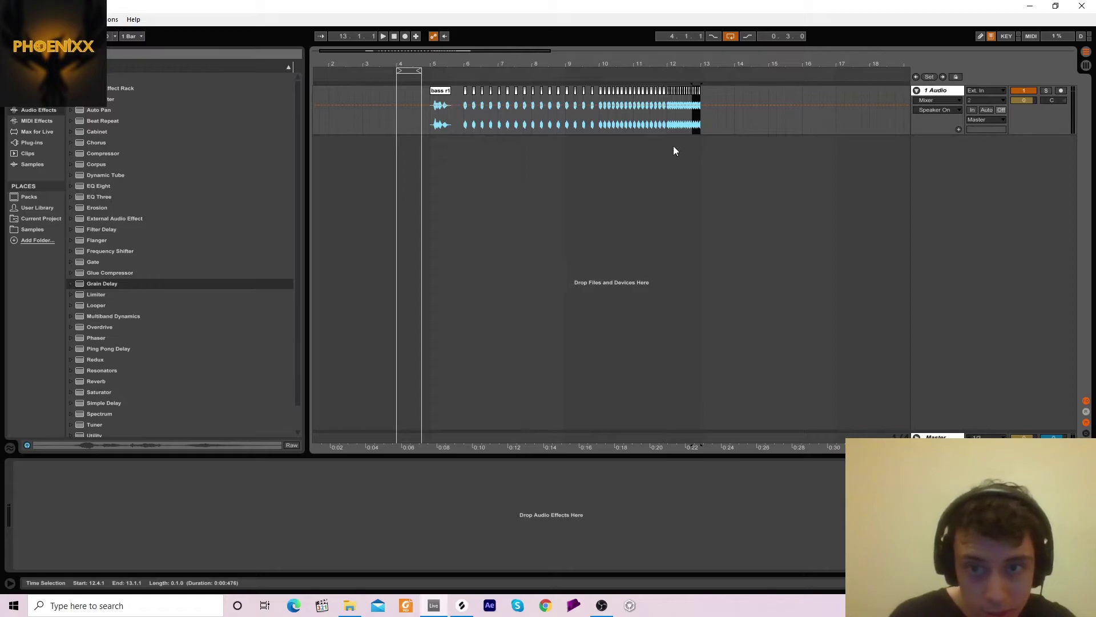
pyautogui.moveTo(732, 124); pyautogui.dragTo(498, 128)
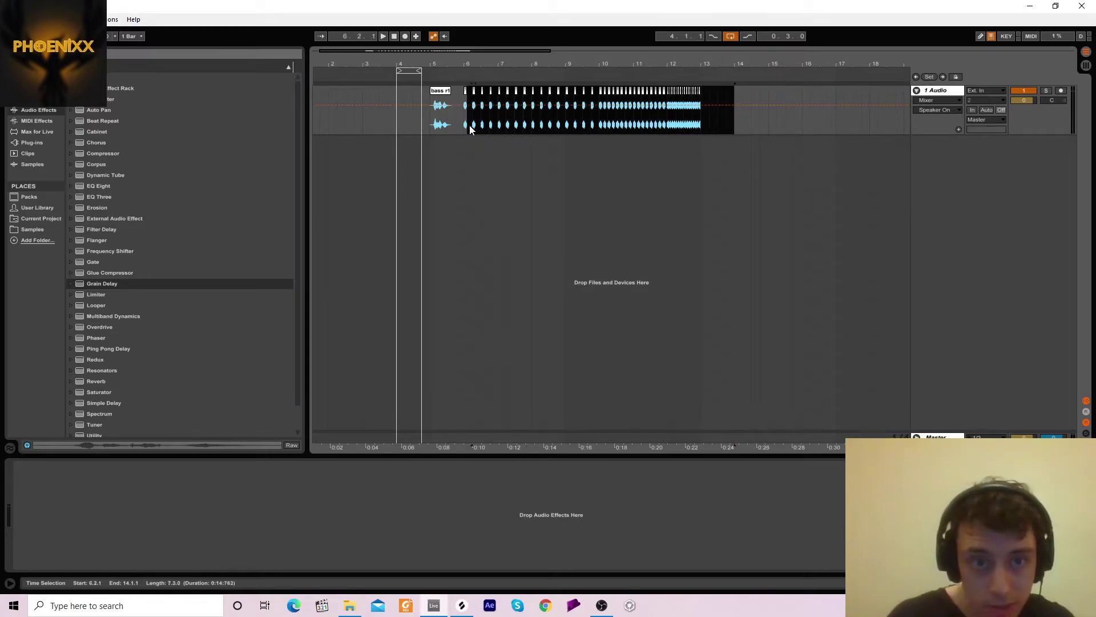
pyautogui.rightClick(683, 90)
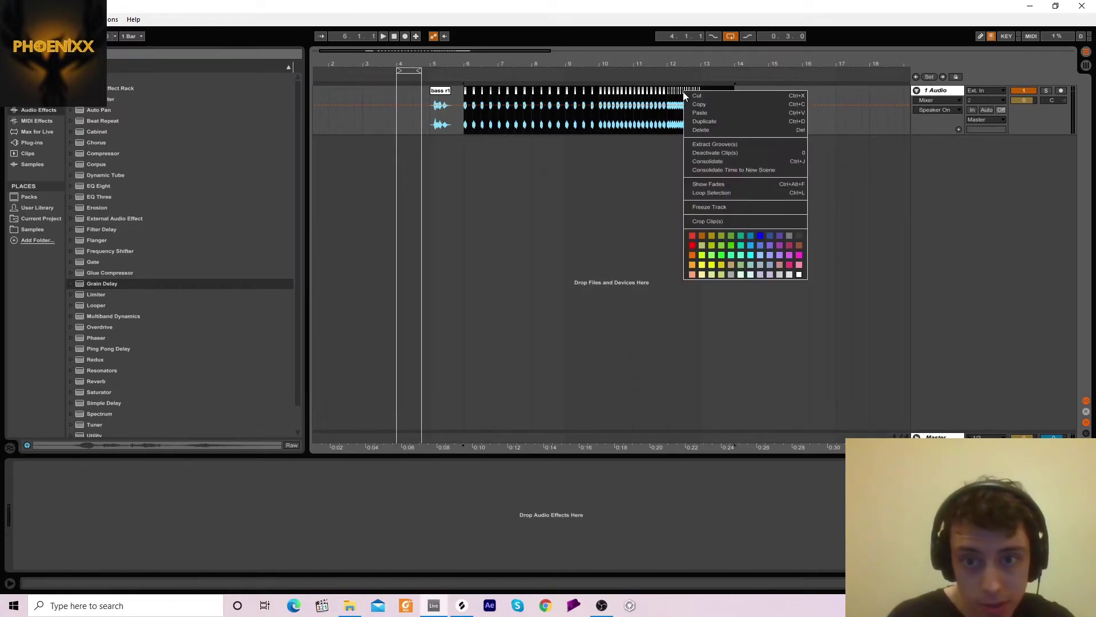
pyautogui.click(693, 160)
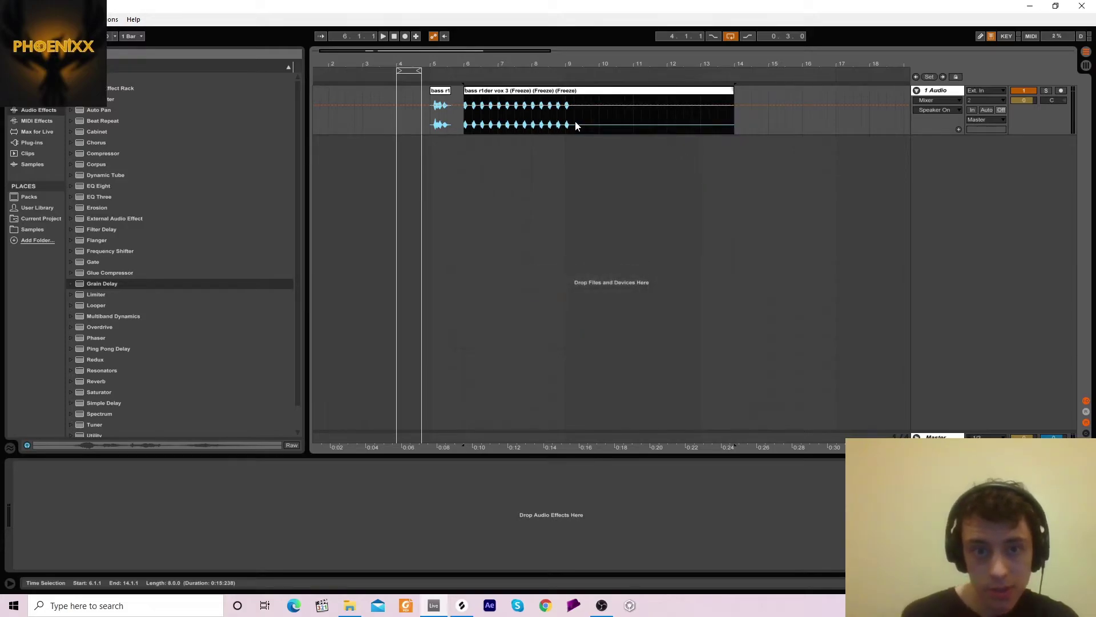
pyautogui.moveTo(563, 97); pyautogui.dragTo(665, 97)
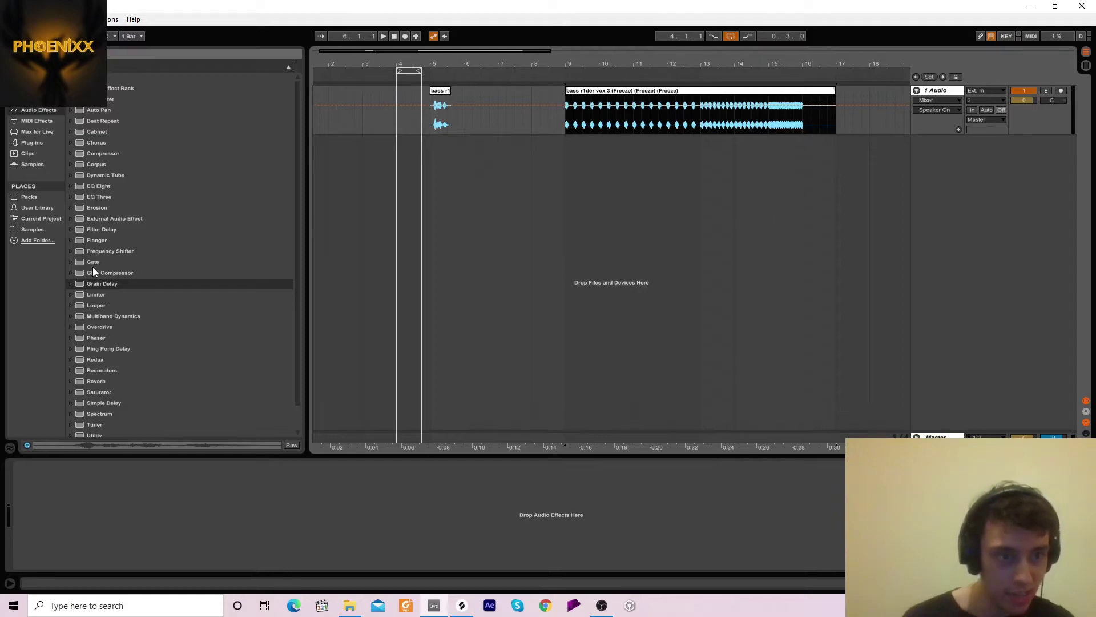
# Add Grain Delay to the audio track and show its Pitch automation in the arrangement.
pyautogui.click(96, 285)
pyautogui.moveTo(549, 109); pyautogui.dragTo(549, 110)
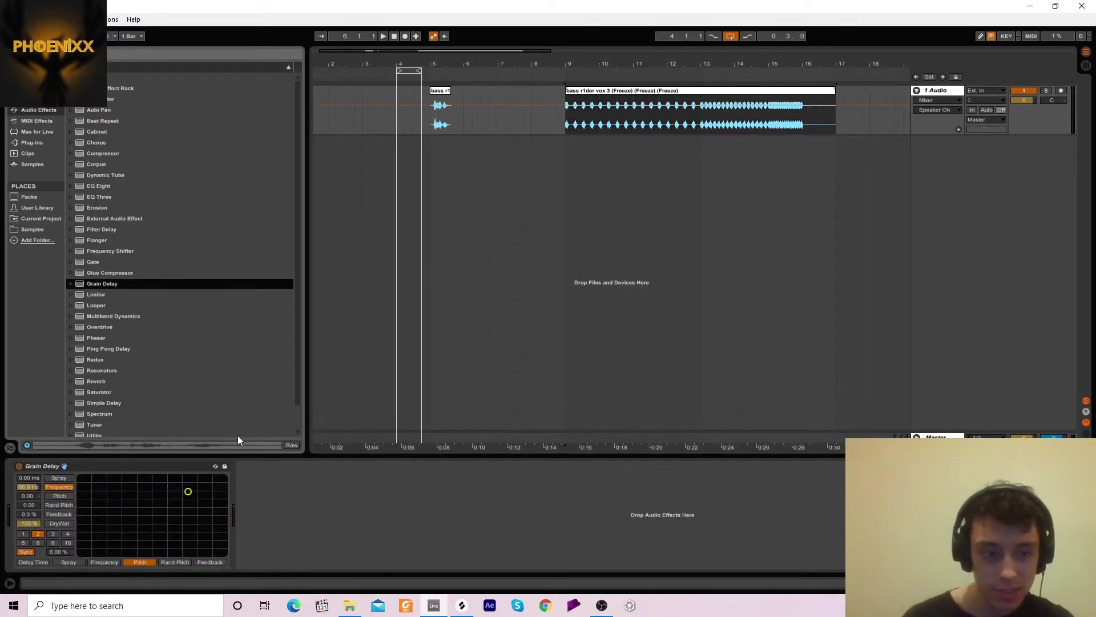
pyautogui.click(189, 492)
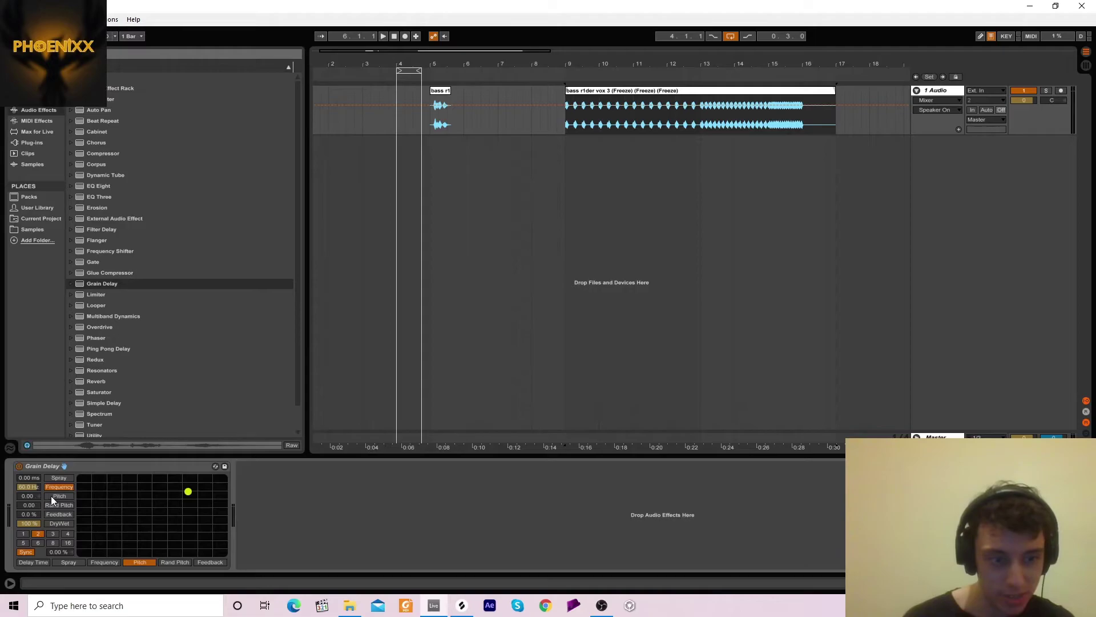
pyautogui.moveTo(188, 491); pyautogui.dragTo(190, 491)
pyautogui.press('Delete')
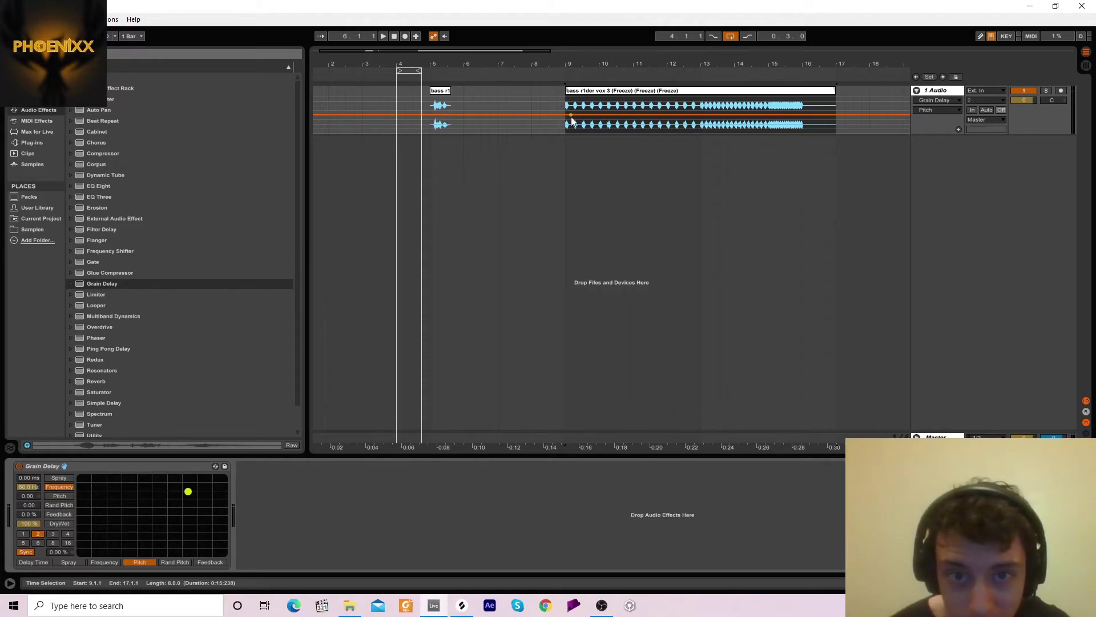
# Automate the Grain Delay pitch with points at bars 13, 15 and 16, rising to 12.0 at bar 16, and play from bar 13.
pyautogui.click(701, 115)
pyautogui.click(766, 115)
pyautogui.moveTo(768, 115); pyautogui.dragTo(768, 109)
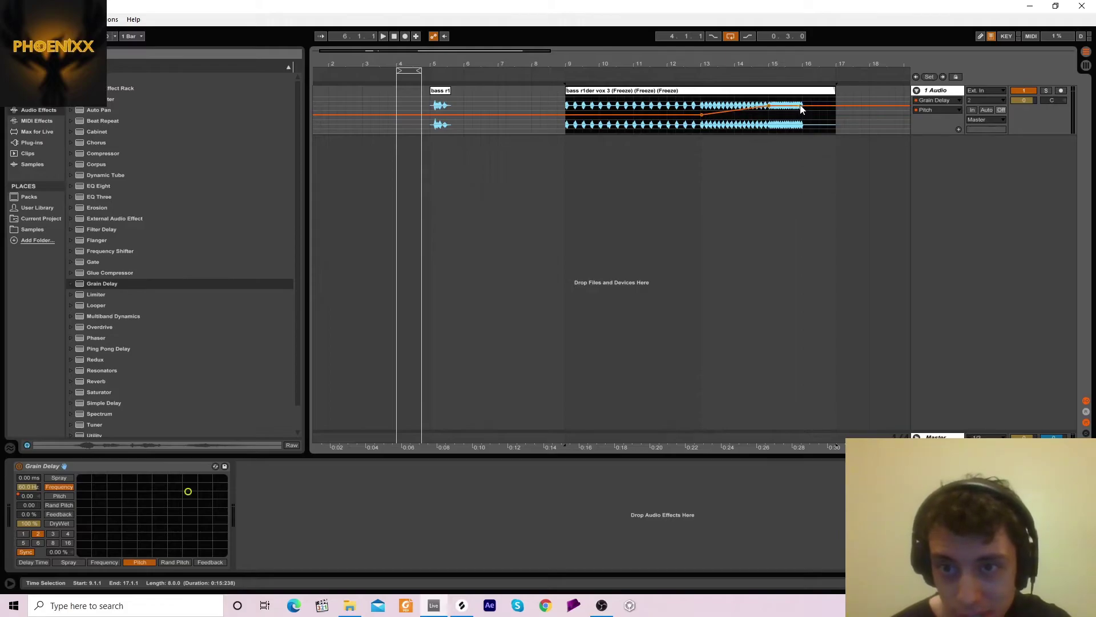
pyautogui.moveTo(801, 107); pyautogui.dragTo(801, 98)
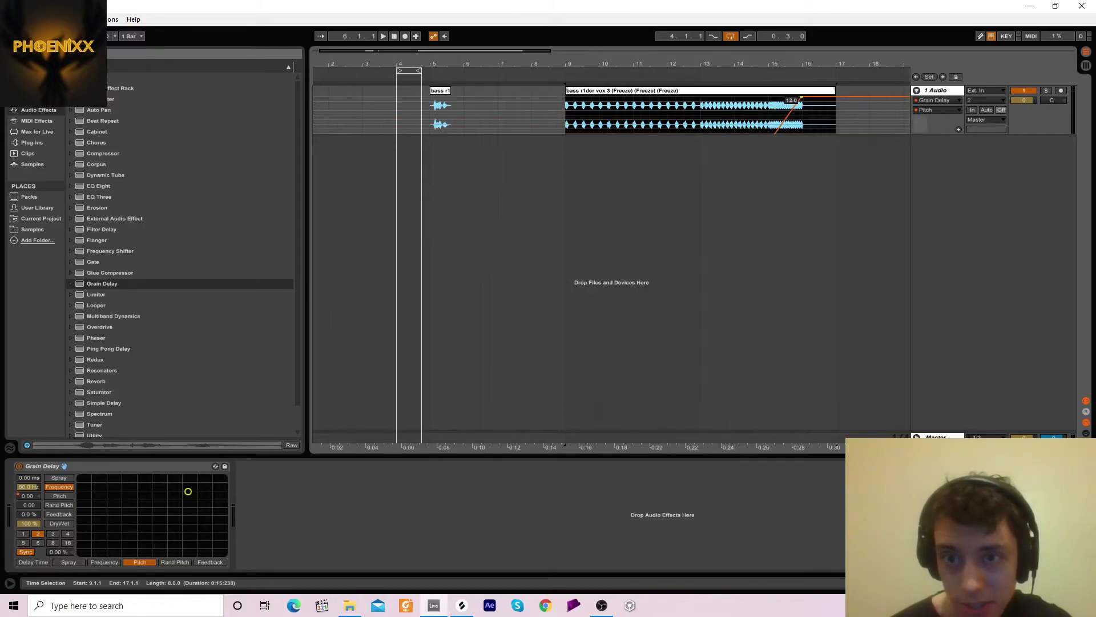
pyautogui.click(701, 108)
pyautogui.press('space')
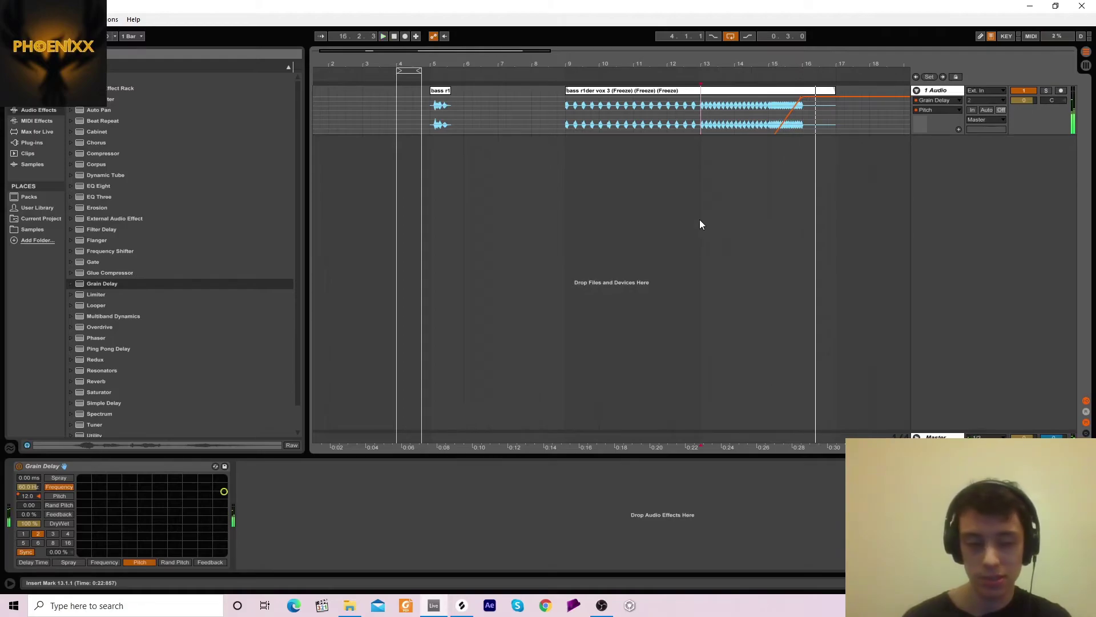
# Automate the Grain Delay frequency to fall from bar 13 to about 12 Hz at bar 16 and play it back.
pyautogui.click(28, 487)
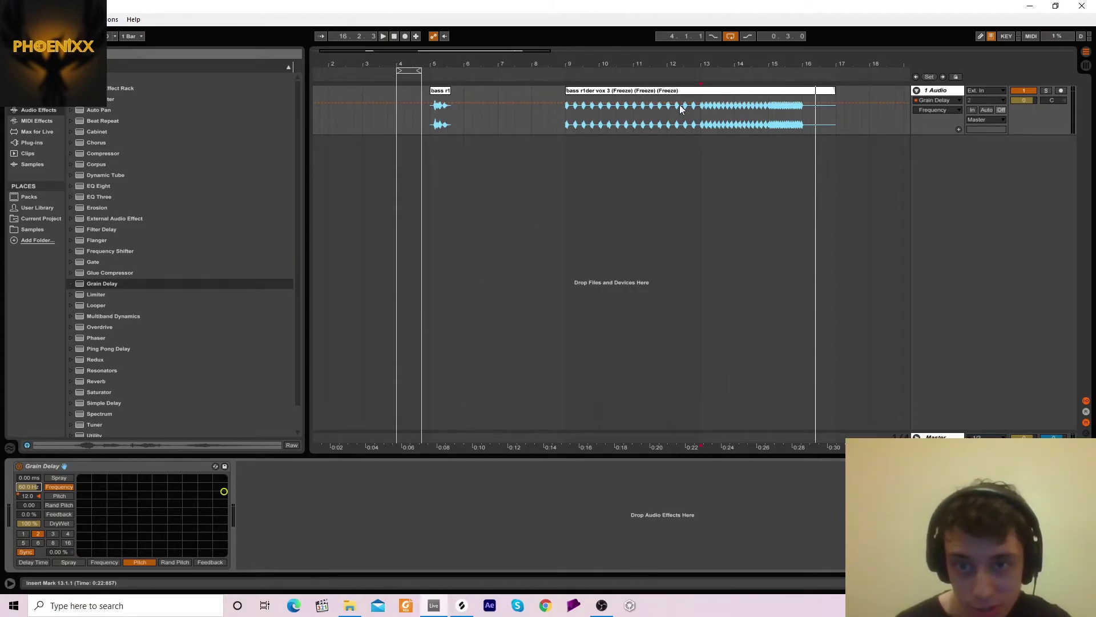
pyautogui.click(700, 102)
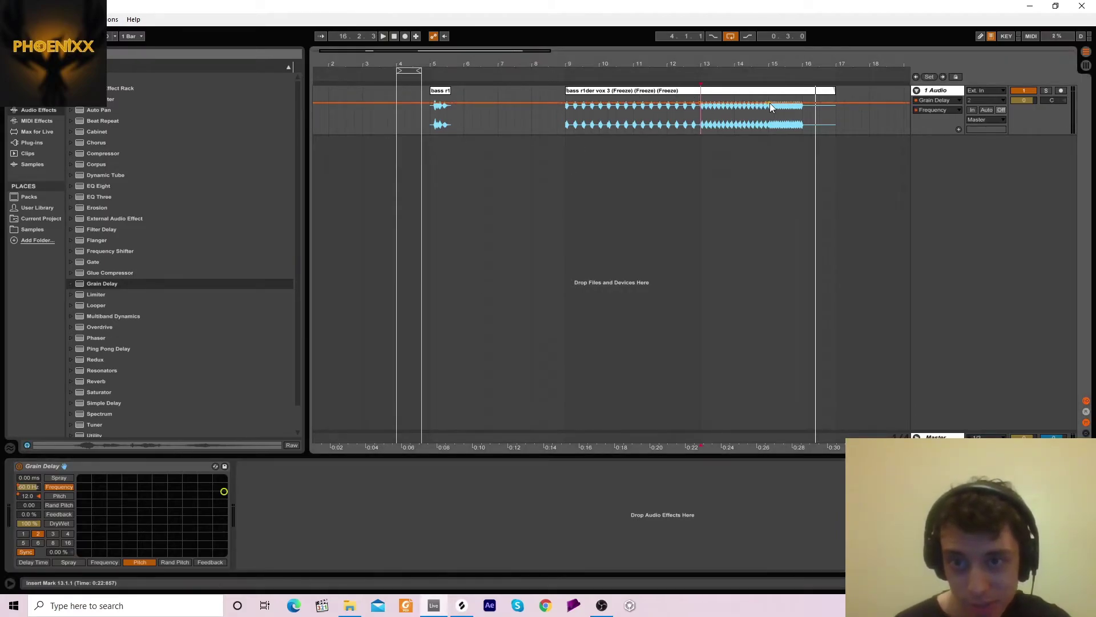
pyautogui.moveTo(768, 104); pyautogui.dragTo(801, 115)
pyautogui.press('space')
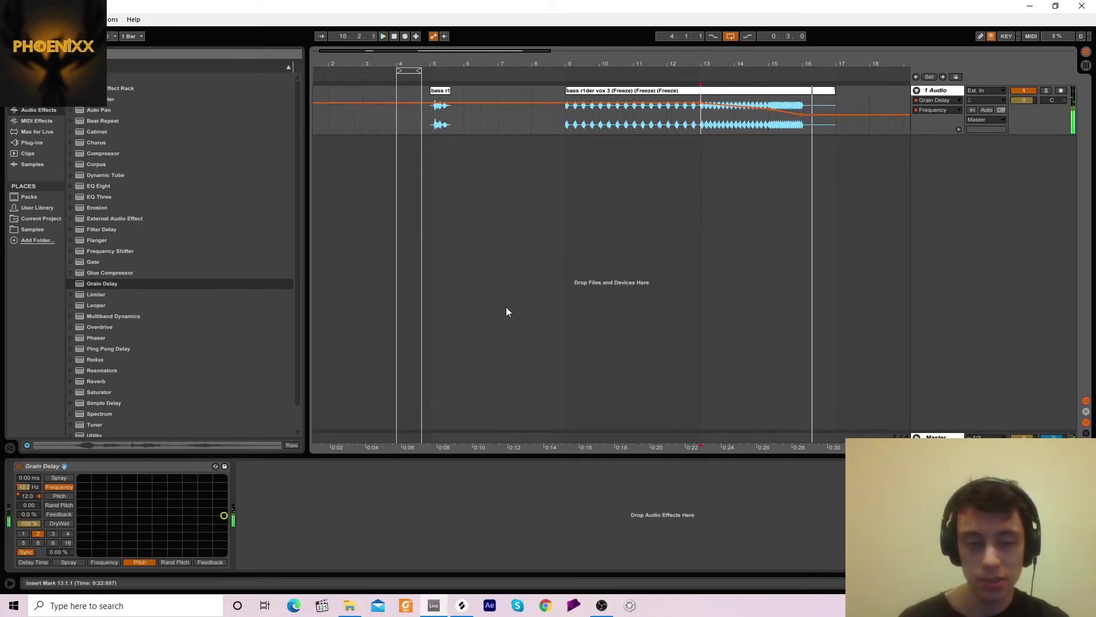
# Raise the end of the Grain Delay frequency automation at bar 16 to about 24.5 Hz and play from bar 13.
pyautogui.moveTo(770, 110); pyautogui.dragTo(769, 107)
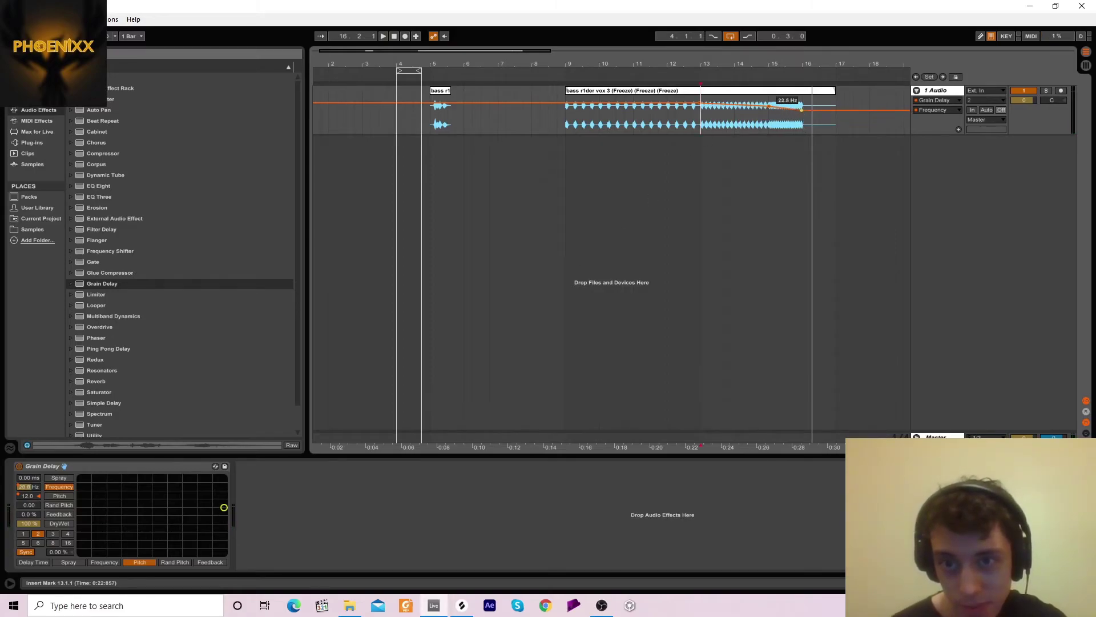
pyautogui.press('space')
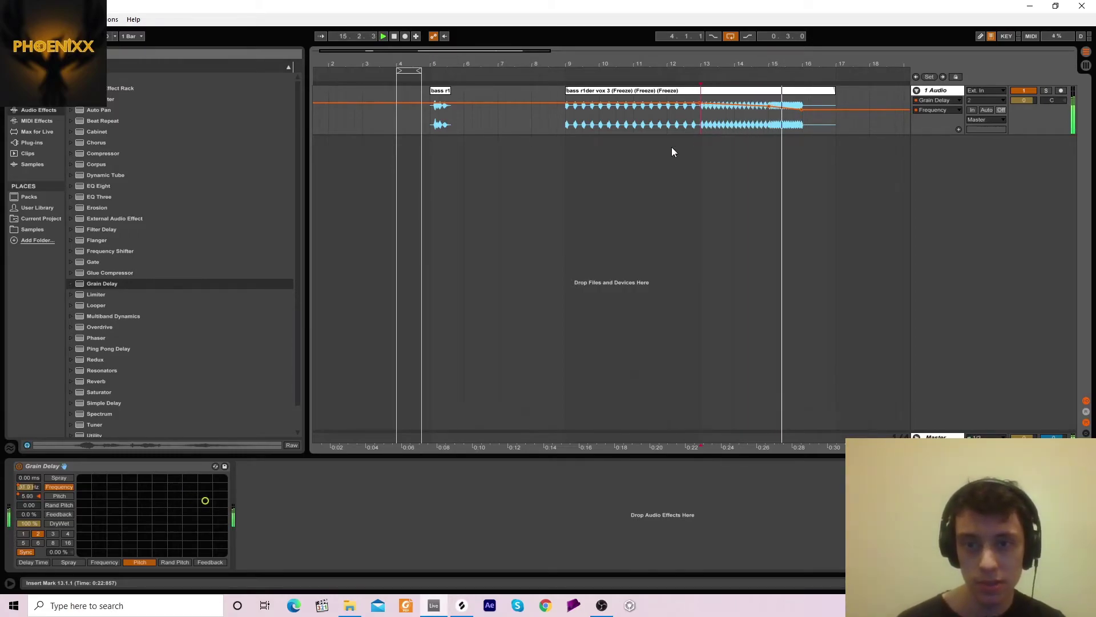
pyautogui.press('space')
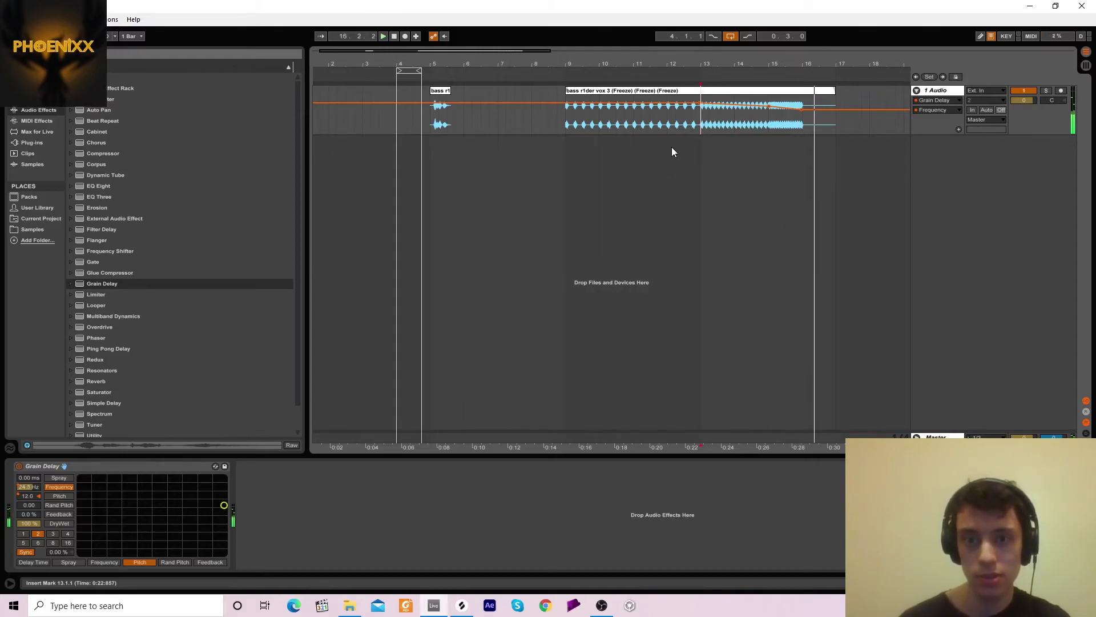
# Add EQ Eight after Grain Delay and enable band 8 as a high-cut filter.
pyautogui.moveTo(80, 186); pyautogui.dragTo(525, 132)
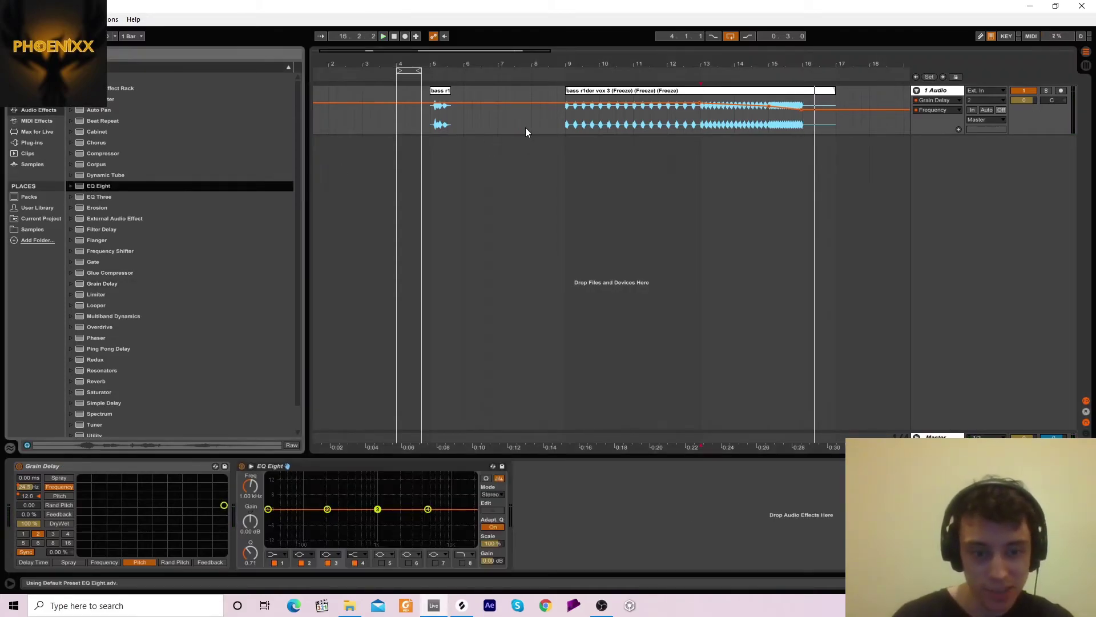
pyautogui.click(461, 556)
pyautogui.click(462, 547)
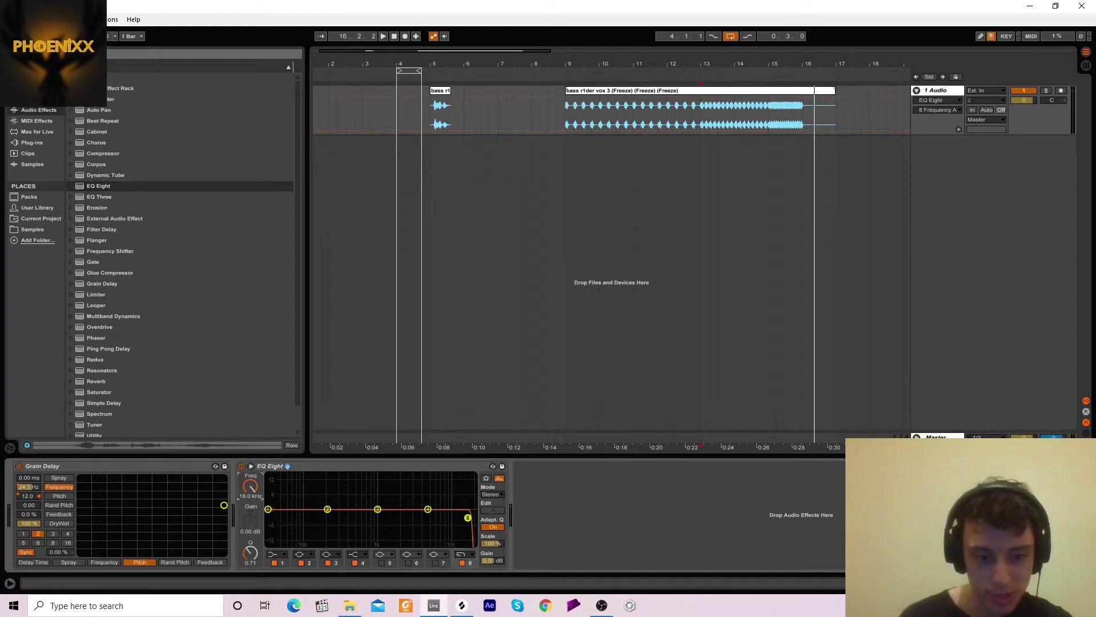
# Lower the EQ Eight band 8 frequency to about 3.17 kHz, audition it from bar 13, and delete EQ Eight from the track.
pyautogui.moveTo(247, 491); pyautogui.dragTo(247, 495)
pyautogui.press('space')
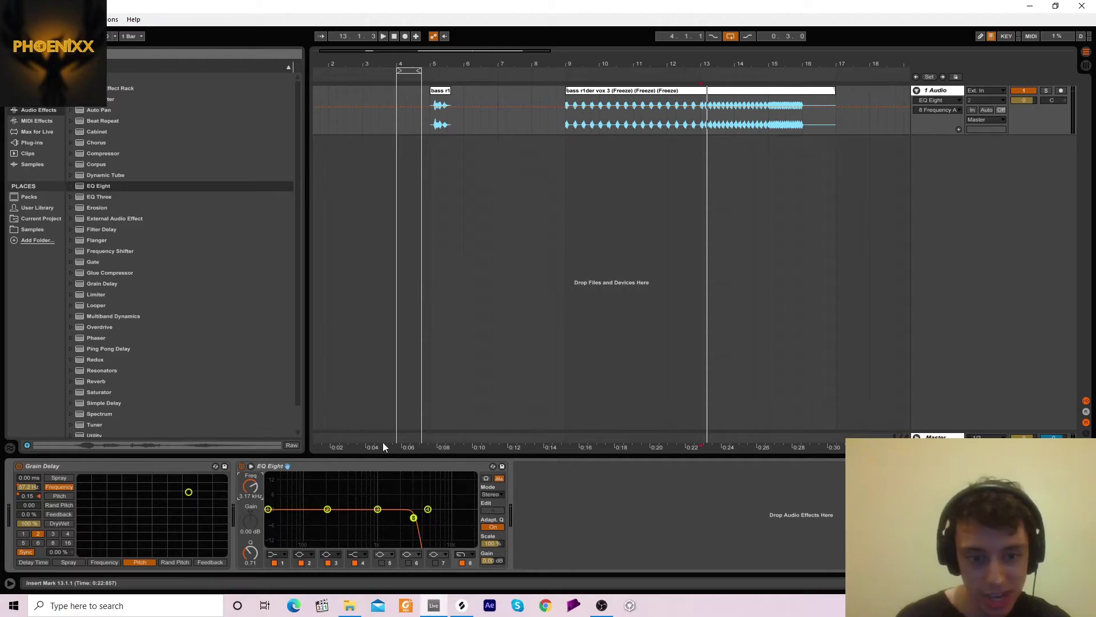
pyautogui.click(384, 465)
pyautogui.press('Delete')
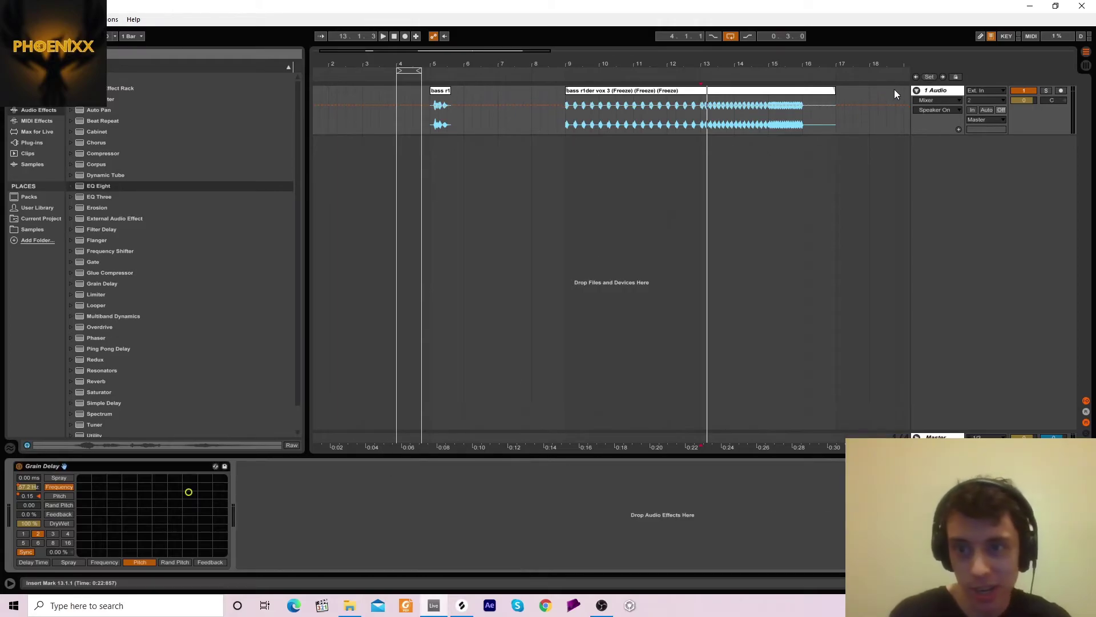
# Freeze and flatten the 1 Audio track to print the automated Grain Delay into the audio.
pyautogui.rightClick(937, 92)
pyautogui.click(945, 139)
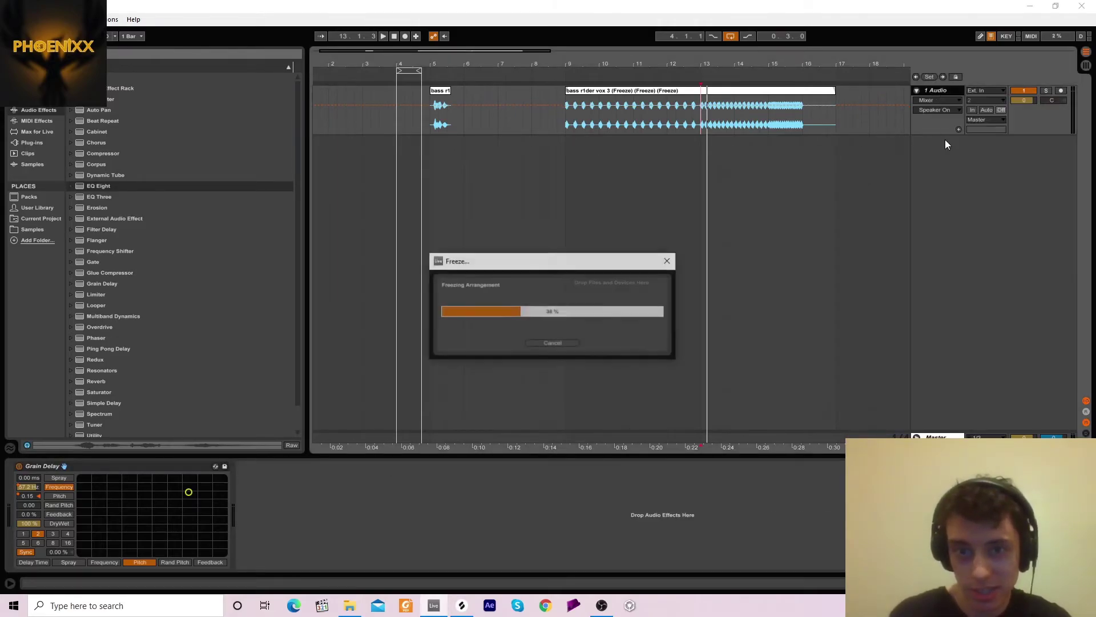
pyautogui.rightClick(942, 89)
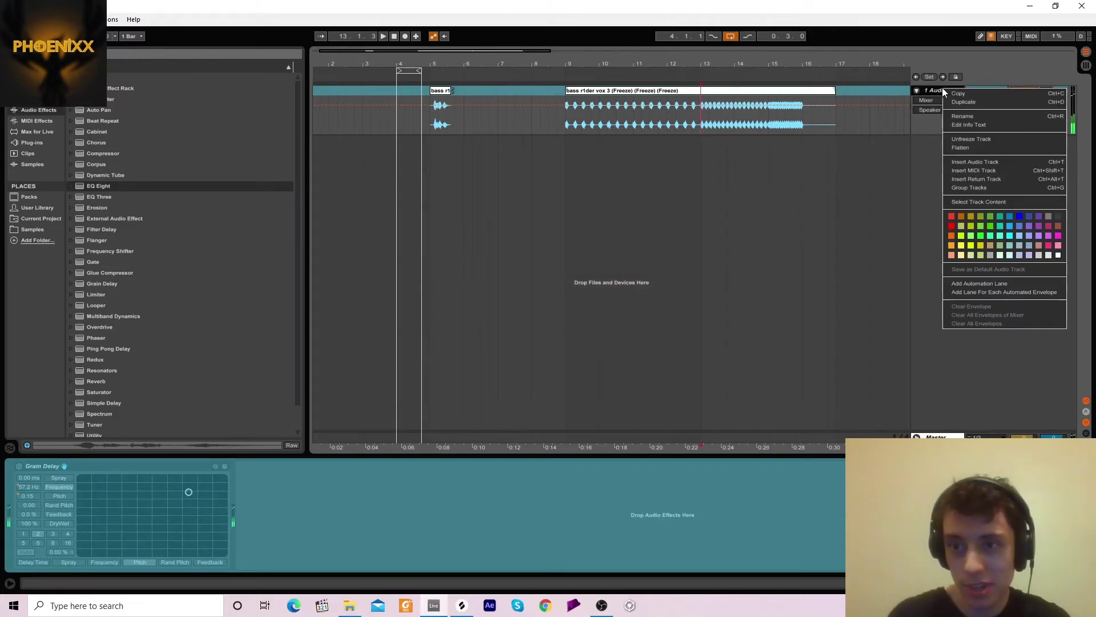
pyautogui.click(952, 148)
# Select the flattened vocal clip spanning bars 9 to 17 and play it from bar 9.
pyautogui.moveTo(561, 65); pyautogui.dragTo(561, 151)
pyautogui.click(631, 93)
pyautogui.moveTo(631, 93); pyautogui.dragTo(472, 64)
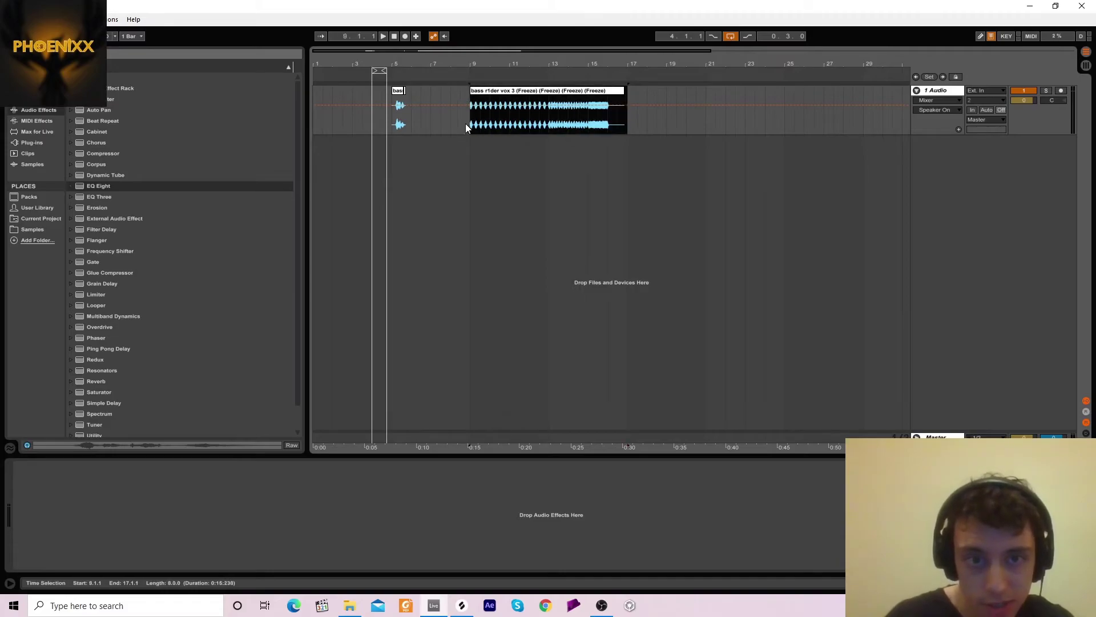
pyautogui.rightClick(492, 94)
pyautogui.click(505, 179)
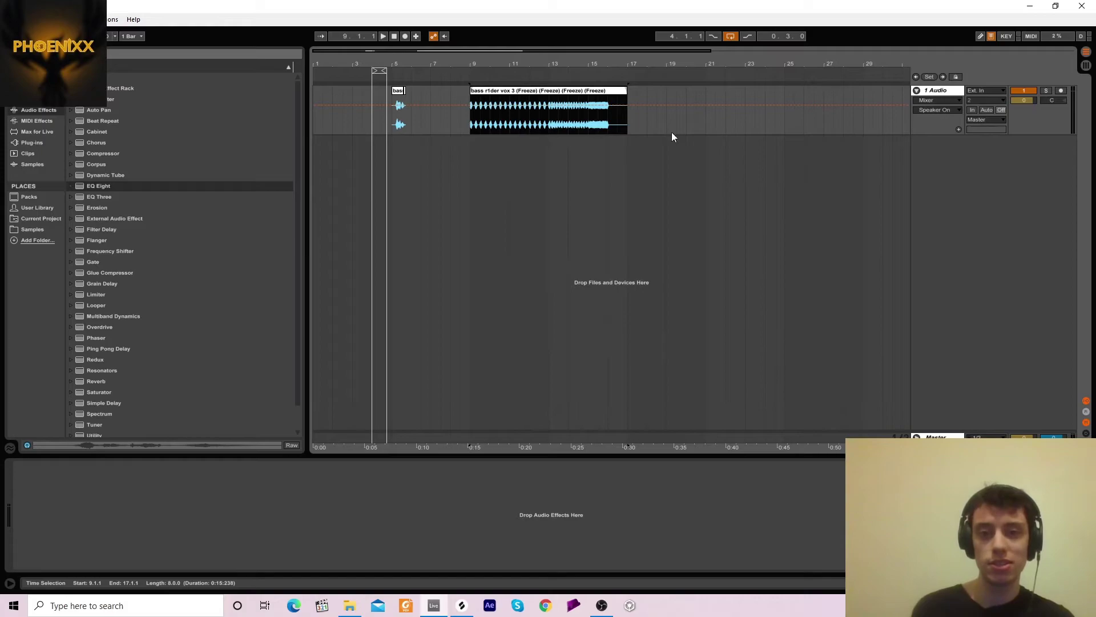
pyautogui.press('space')
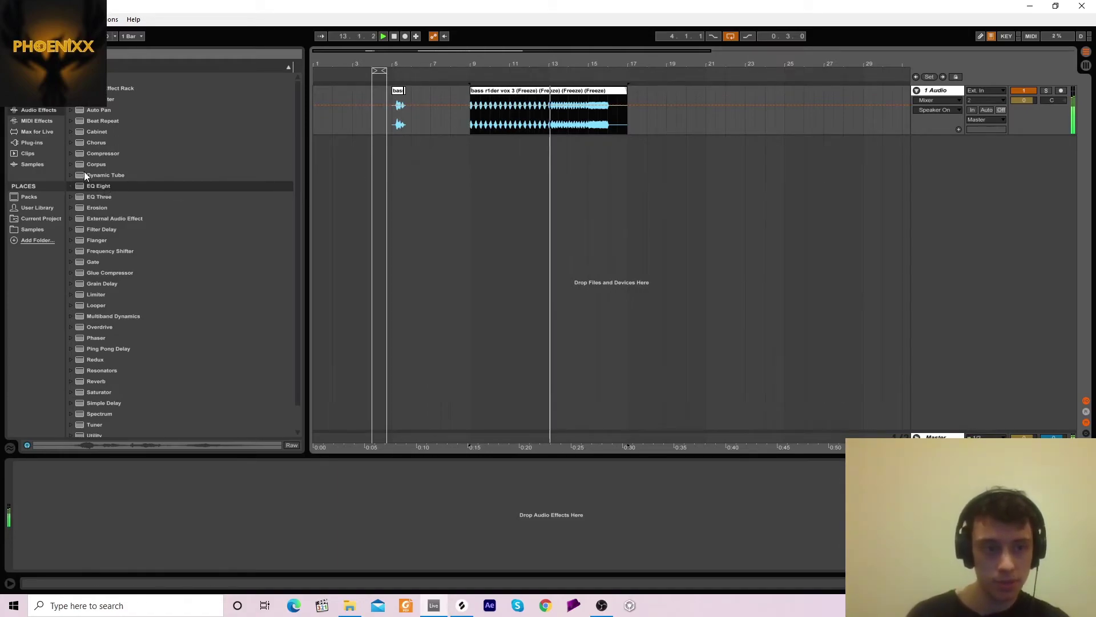
# Add a new EQ Eight to the 1 Audio track and enable band 8 as a high-cut filter.
pyautogui.click(88, 186)
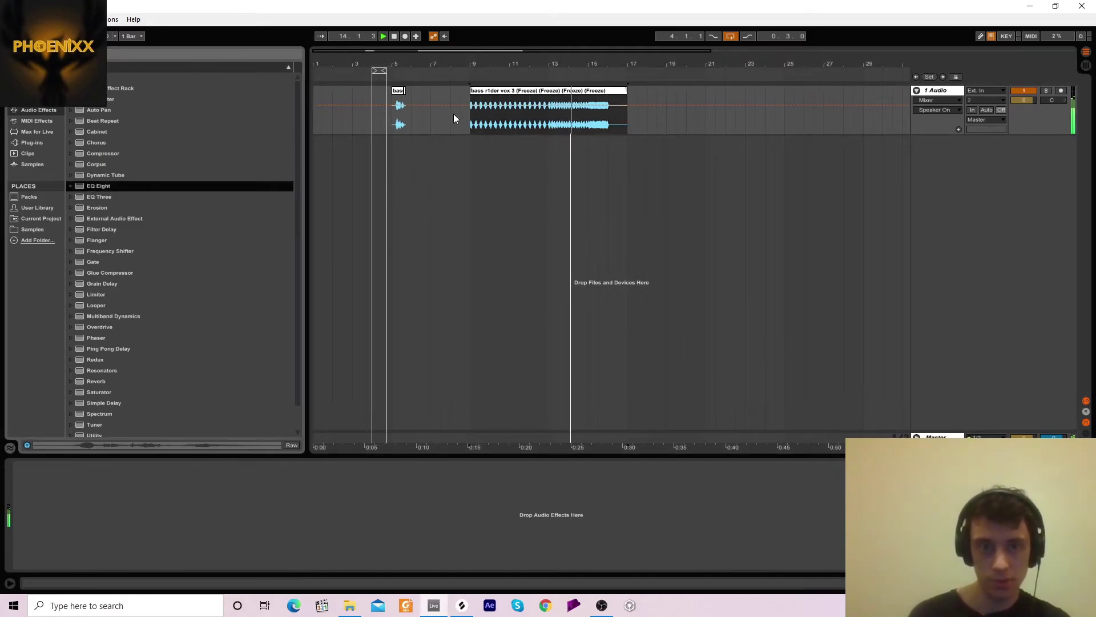
pyautogui.moveTo(455, 117); pyautogui.dragTo(454, 117)
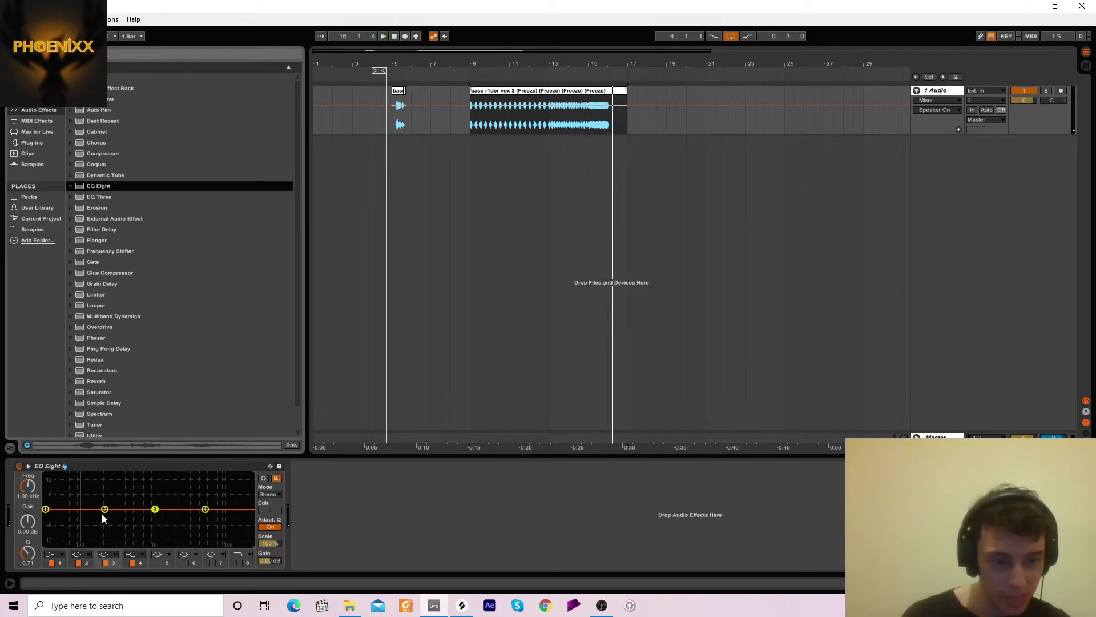
pyautogui.click(238, 554)
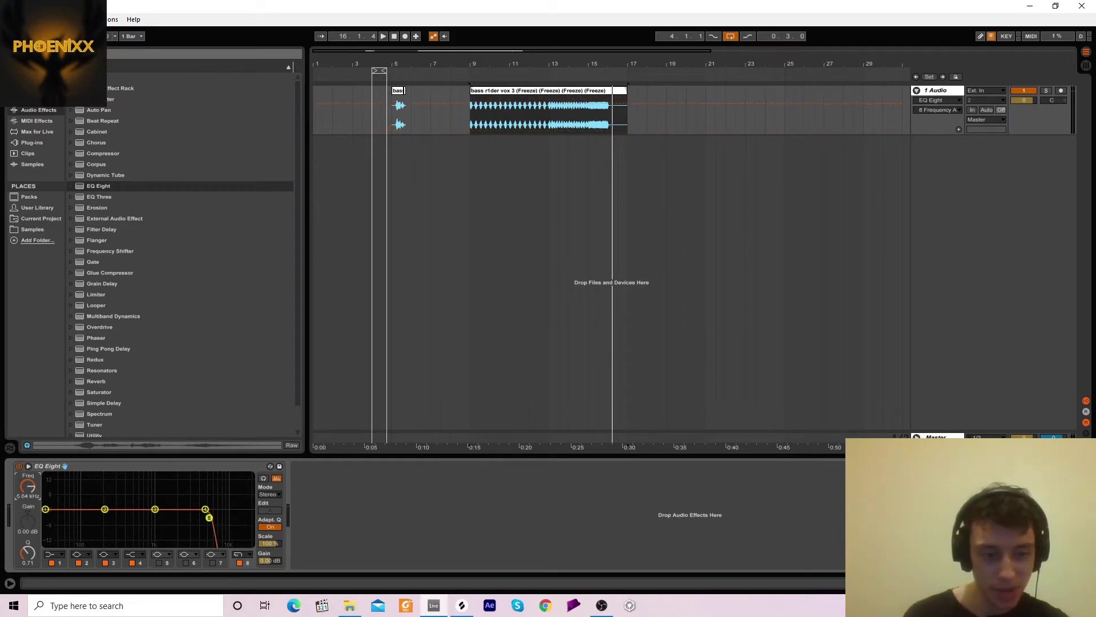
# Automate the EQ Eight band 8 frequency to rise from about 1.74 kHz at bar 9 to 22.0 kHz at bar 13 and play it back.
pyautogui.click(470, 111)
pyautogui.moveTo(549, 111); pyautogui.dragTo(549, 97)
pyautogui.click(472, 126)
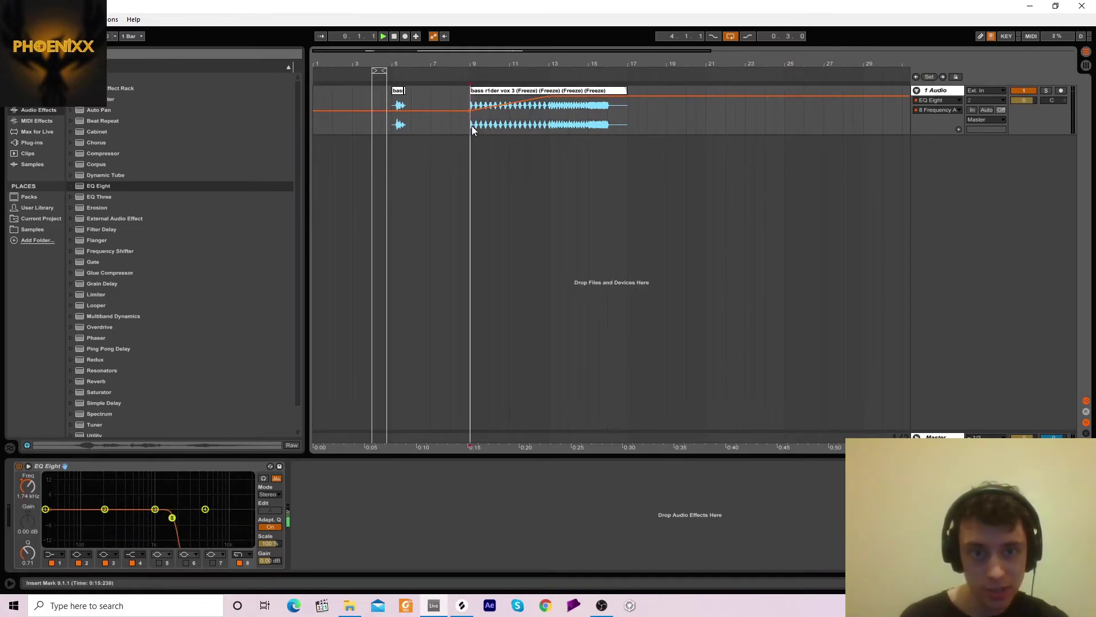
pyautogui.press('space')
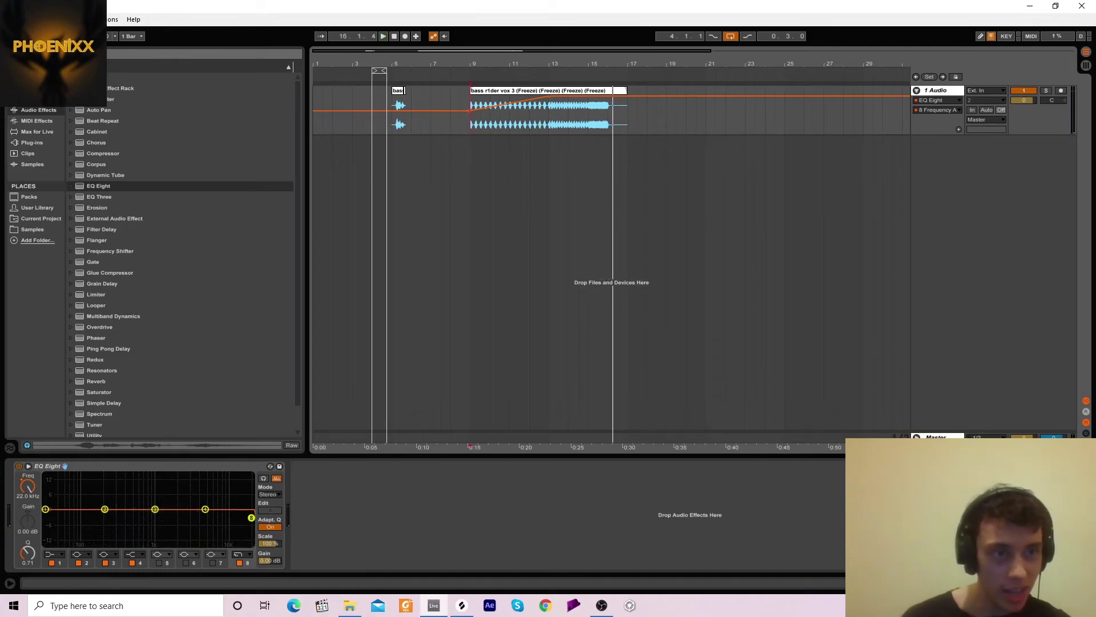
# Add Reverb after EQ Eight and automate its Dry/Wet to rise from 6.1 % at bar 9 to a peak near bar 16.
pyautogui.hotkey('ctrl', 'f')
pyautogui.write('rev')
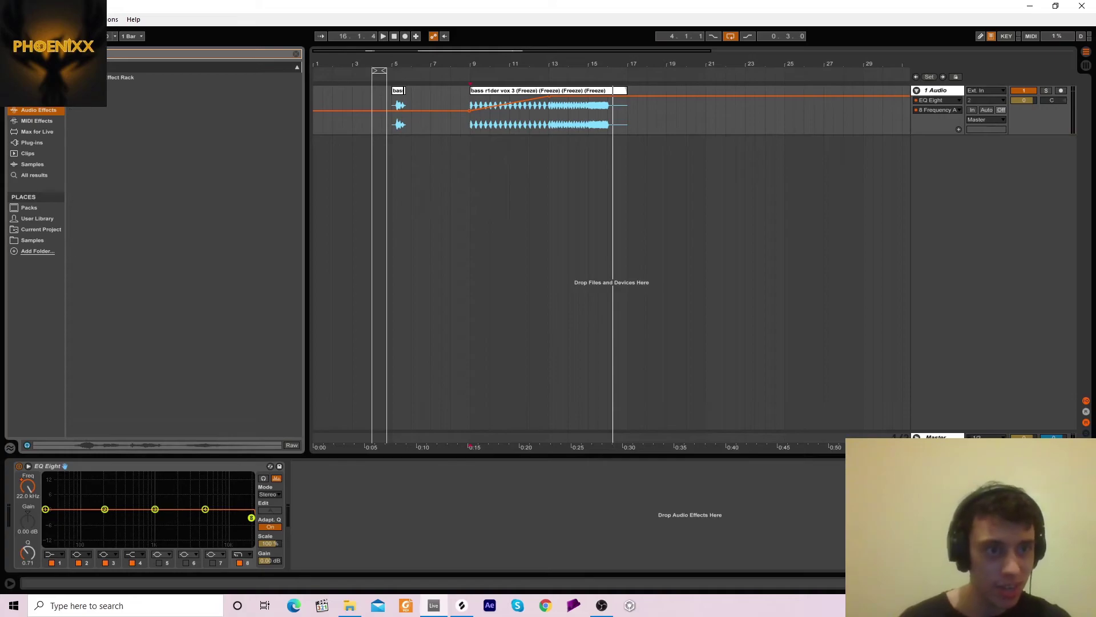
pyautogui.moveTo(93, 104); pyautogui.dragTo(309, 482)
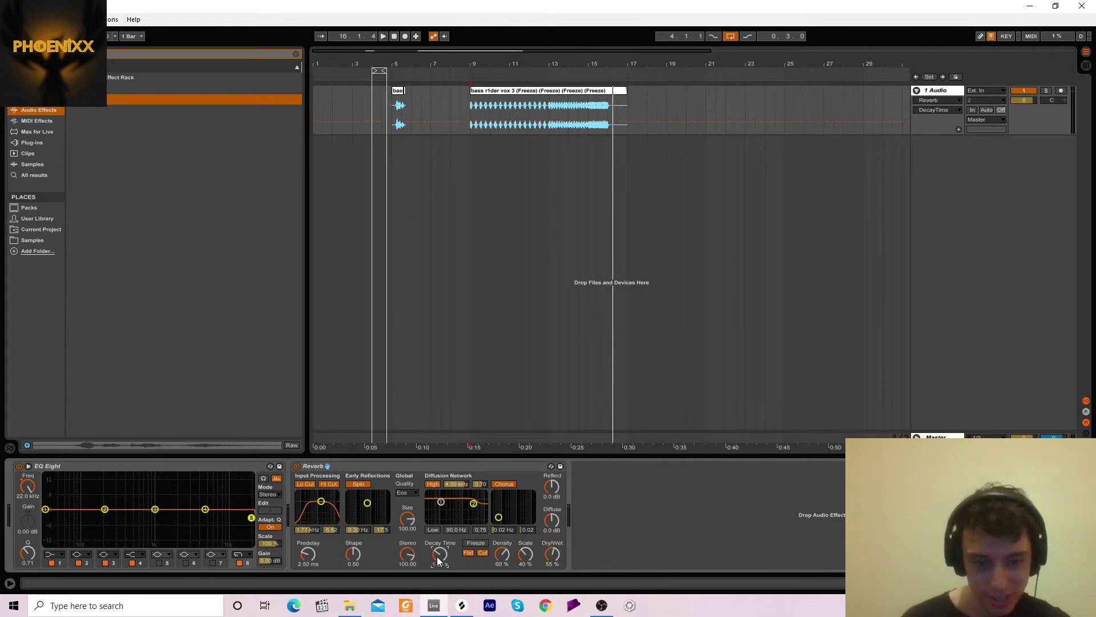
pyautogui.click(470, 132)
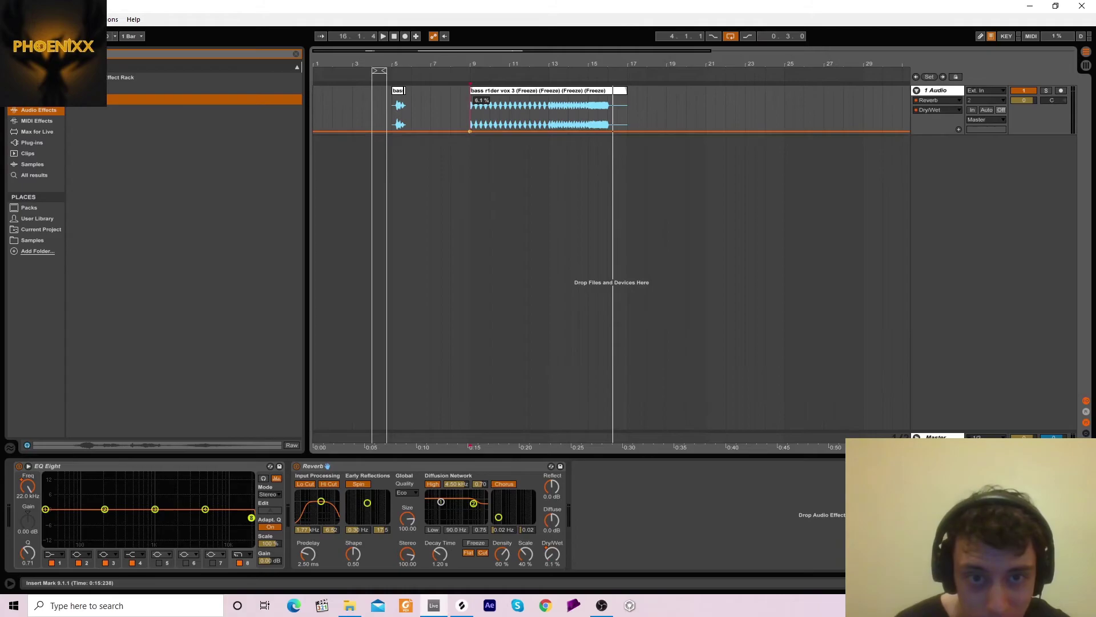
pyautogui.moveTo(551, 131); pyautogui.dragTo(608, 114)
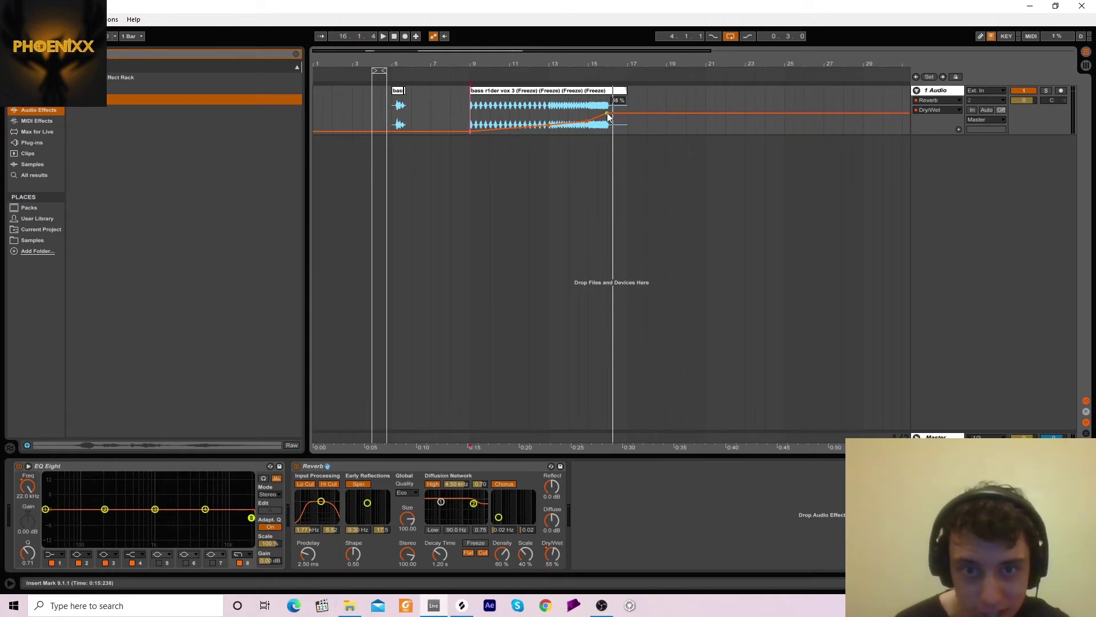
# Automate the Reverb decay time to rise from bar 13 to about 4.12 s at bar 16 and play from bar 9.
pyautogui.click(438, 557)
pyautogui.click(549, 121)
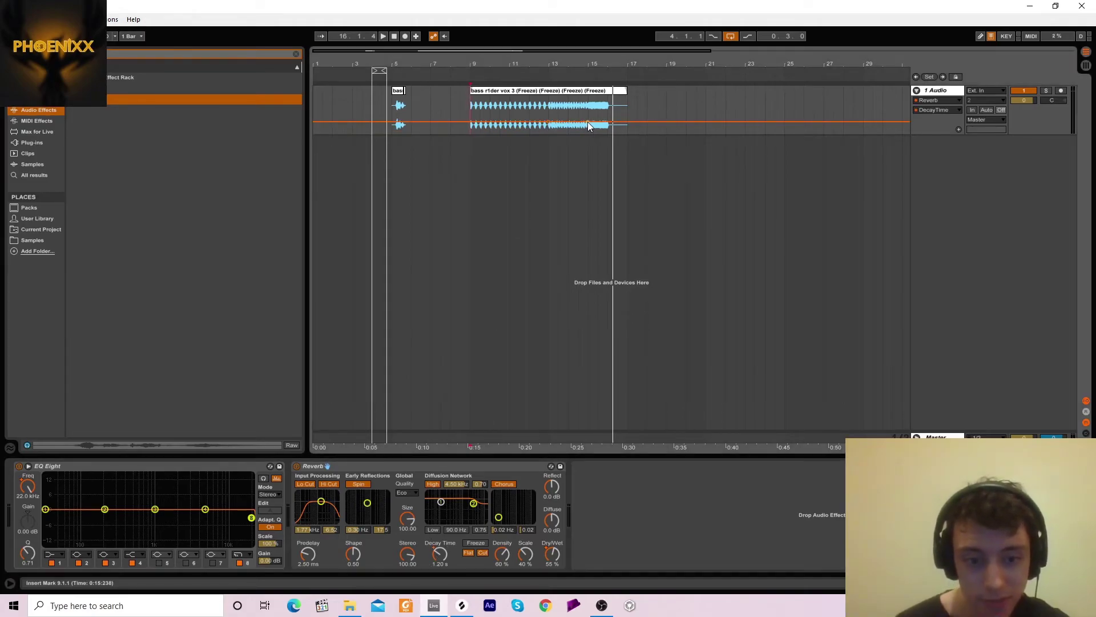
pyautogui.moveTo(588, 122); pyautogui.dragTo(608, 114)
pyautogui.press('space')
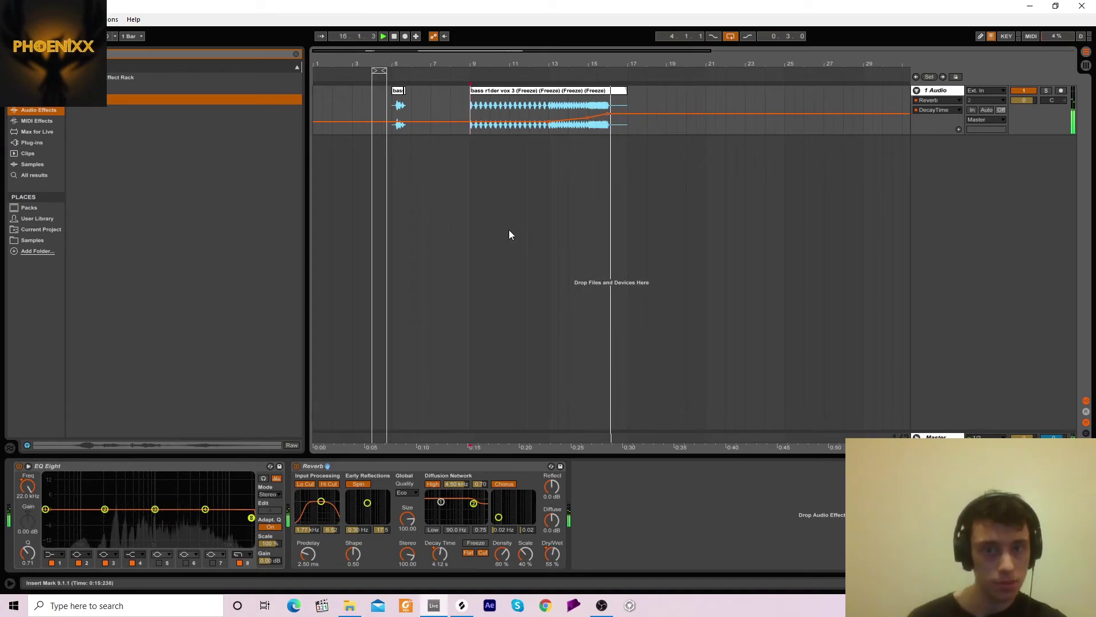
# Drop the Reverb Dry/Wet automation to 0.0 % at bar 17 and play the ending from bar 15.3.
pyautogui.click(551, 554)
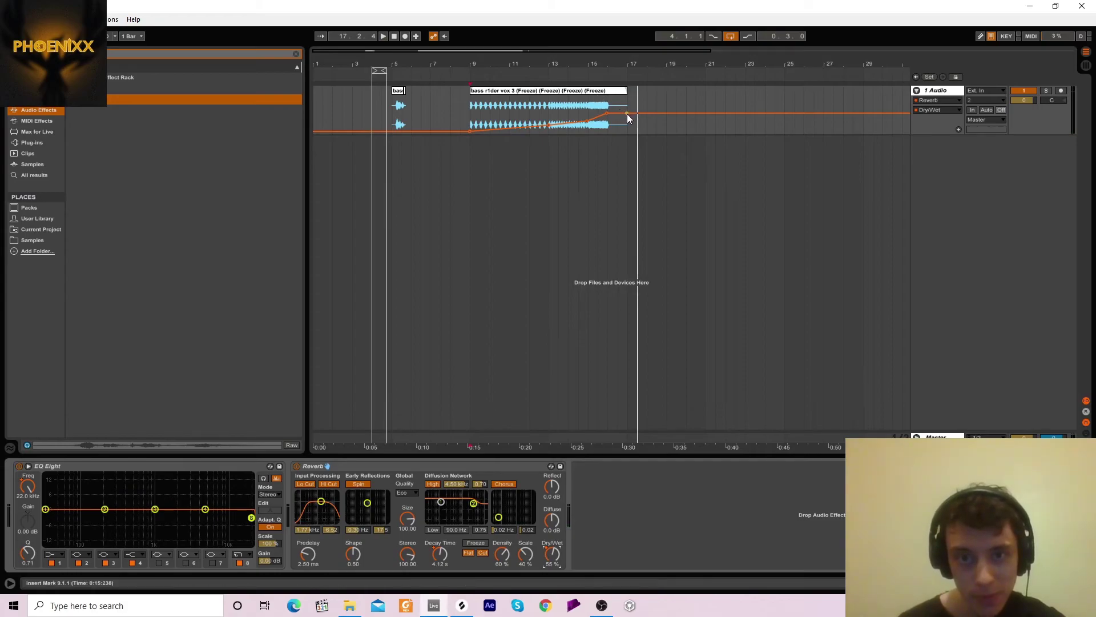
pyautogui.moveTo(627, 114); pyautogui.dragTo(627, 134)
pyautogui.click(599, 140)
pyautogui.press('space')
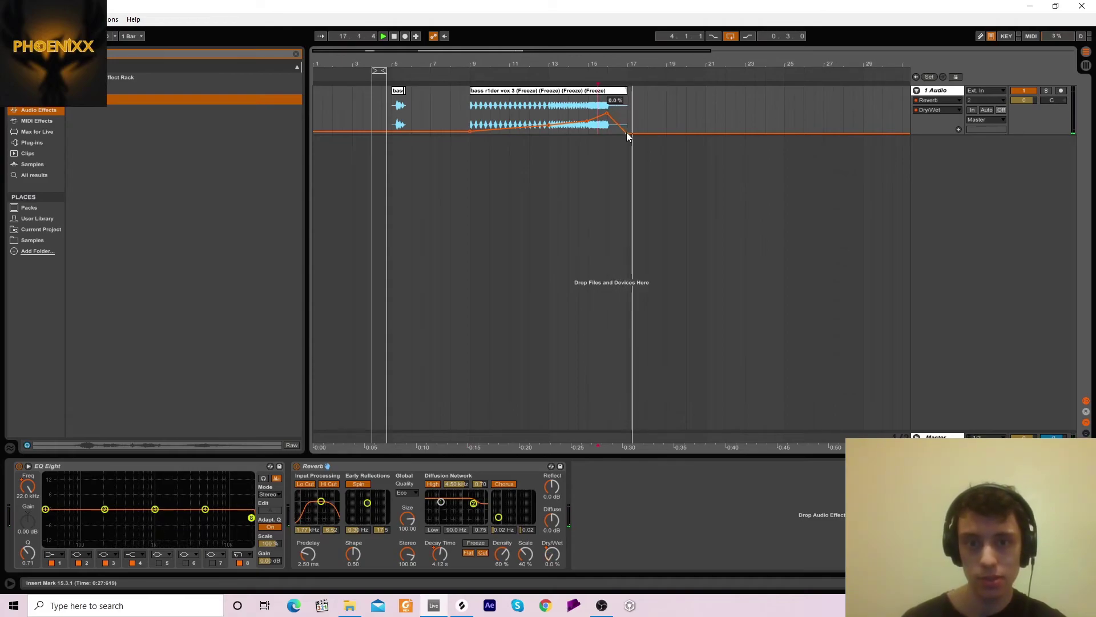
# Insert a second audio track, move the short bass r1der vox 3 clip onto it so it ends at bar 17, and play from bar 16.
pyautogui.rightClick(959, 148)
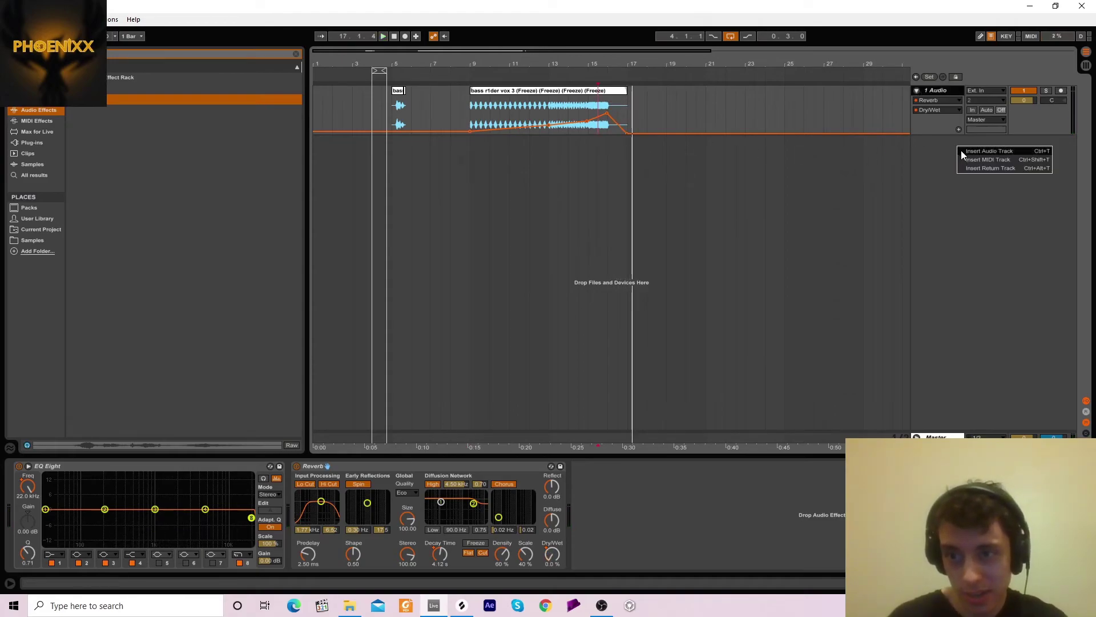
pyautogui.click(1005, 151)
pyautogui.moveTo(396, 93); pyautogui.dragTo(621, 180)
pyautogui.moveTo(615, 69); pyautogui.dragTo(652, 148)
pyautogui.click(590, 162)
pyautogui.press('space')
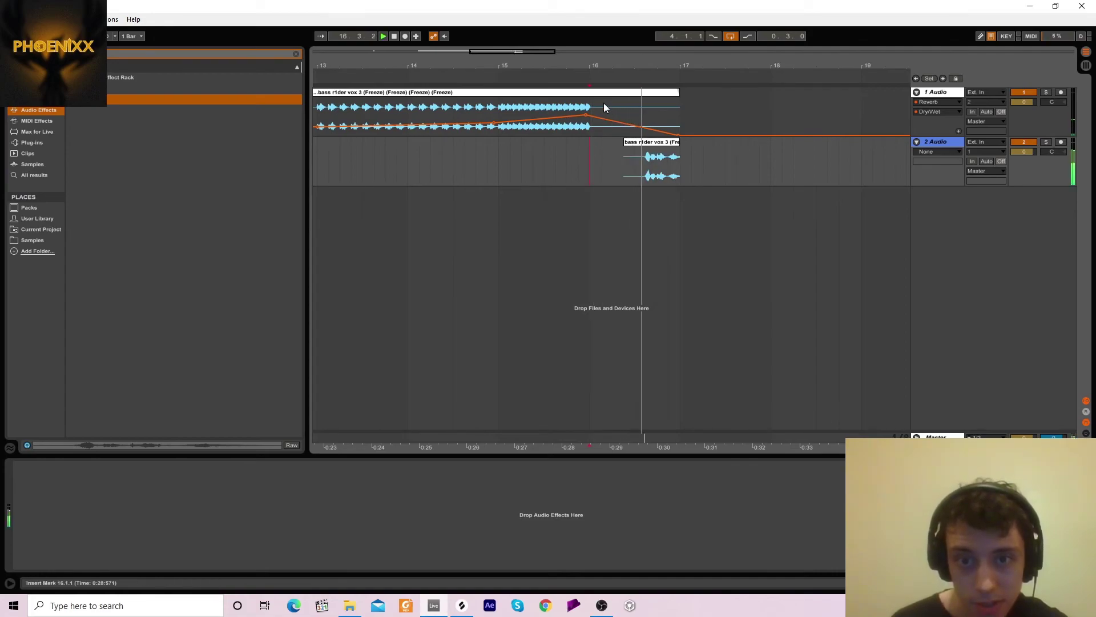
# Shift the short vocal clip on 2 Audio slightly later so it ends just past bar 17, and play it back.
pyautogui.moveTo(607, 66)
pyautogui.mouseDown()
pyautogui.moveTo(607, 43)
pyautogui.moveTo(607, 71)
pyautogui.mouseUp()
pyautogui.press('space')
pyautogui.moveTo(660, 139); pyautogui.dragTo(671, 141)
pyautogui.press('space')
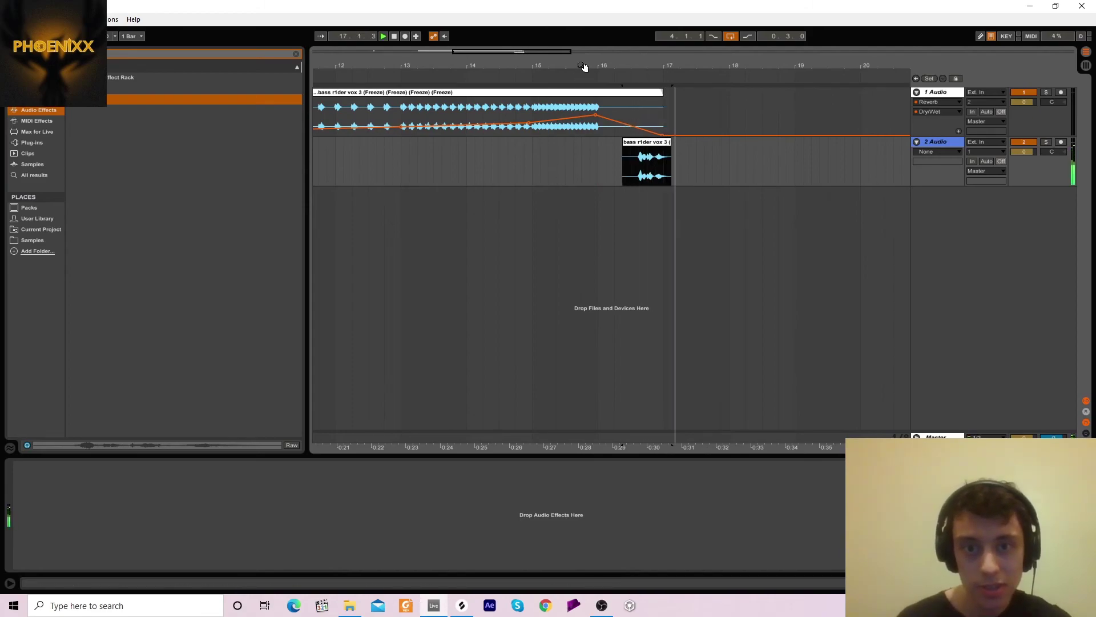
pyautogui.moveTo(582, 68); pyautogui.dragTo(588, 63)
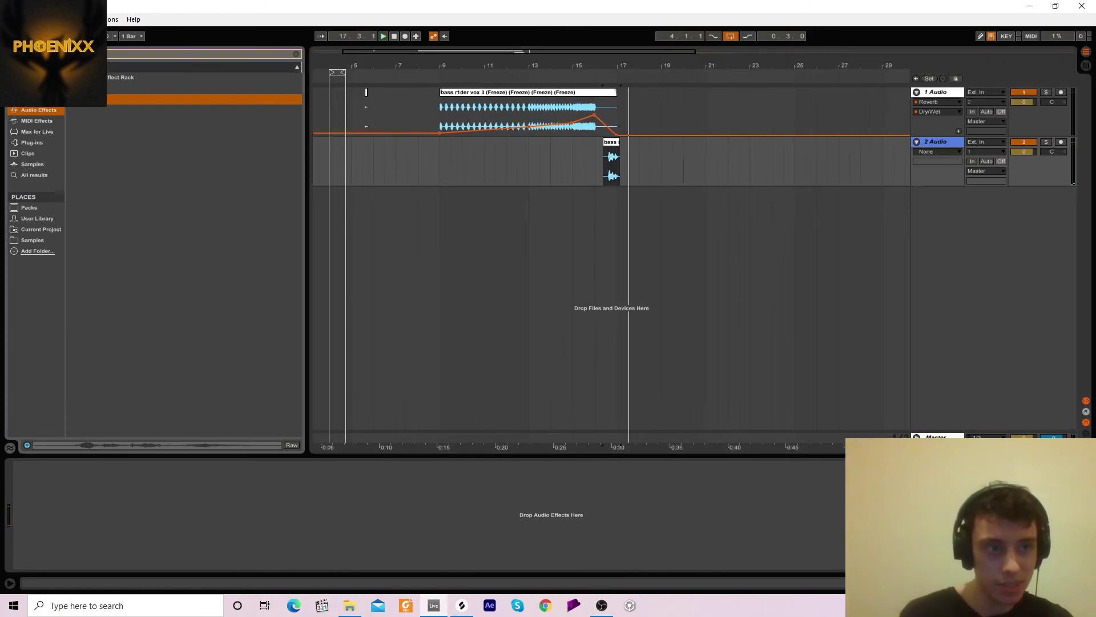
# Place tech house snare build.wav from Samples on a new audio track at bar 9, lower that track's volume, and play the build-up.
pyautogui.press('BackSpace')
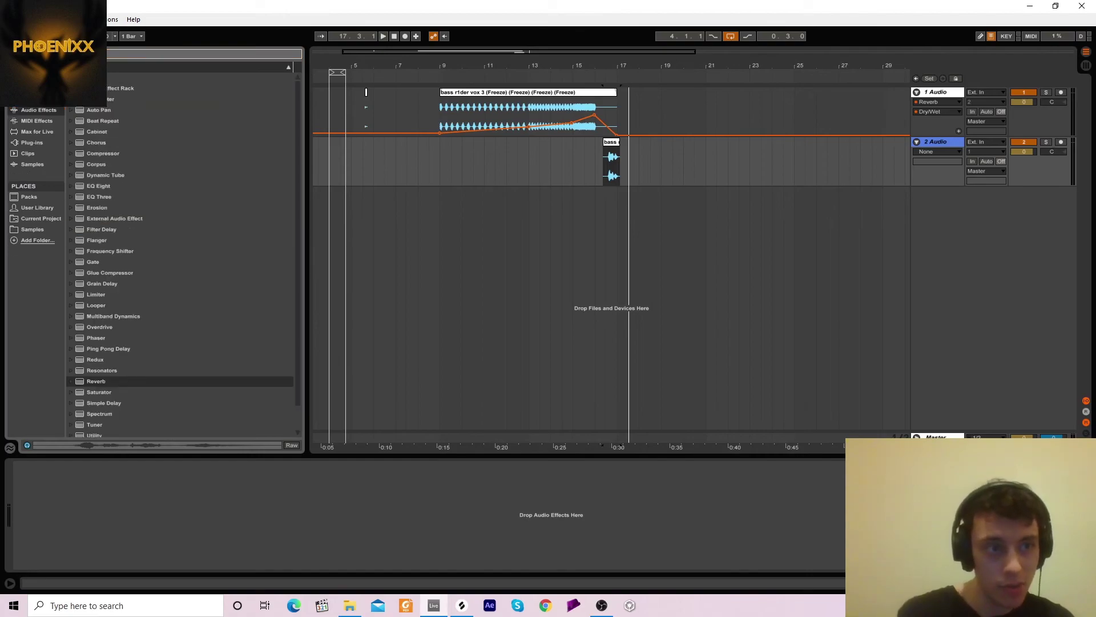
pyautogui.click(43, 231)
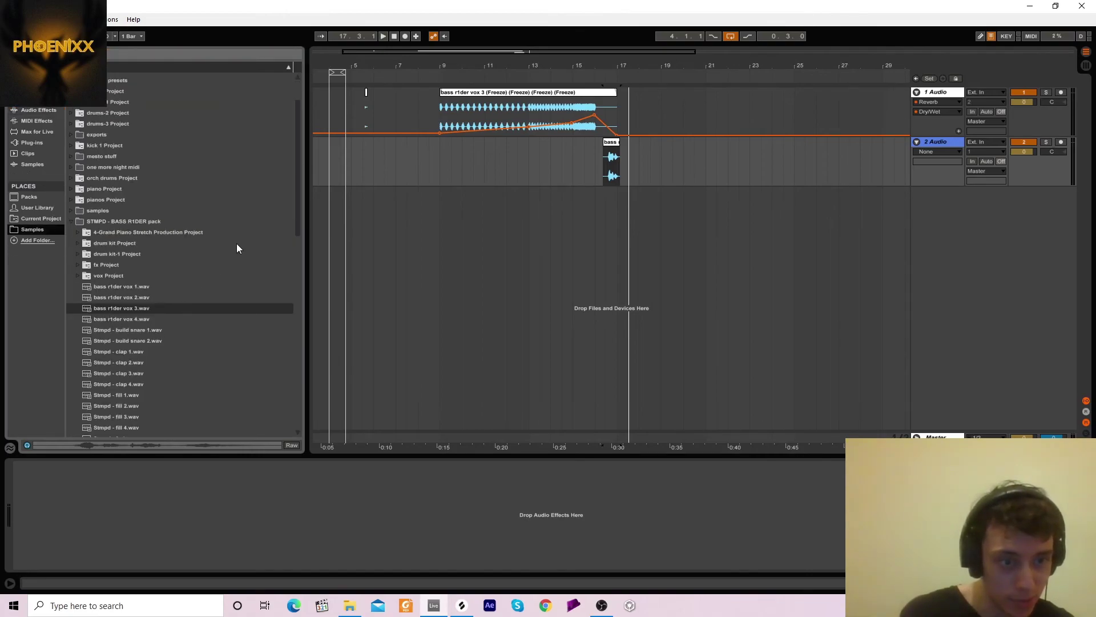
pyautogui.scroll(-10, 283, 321)
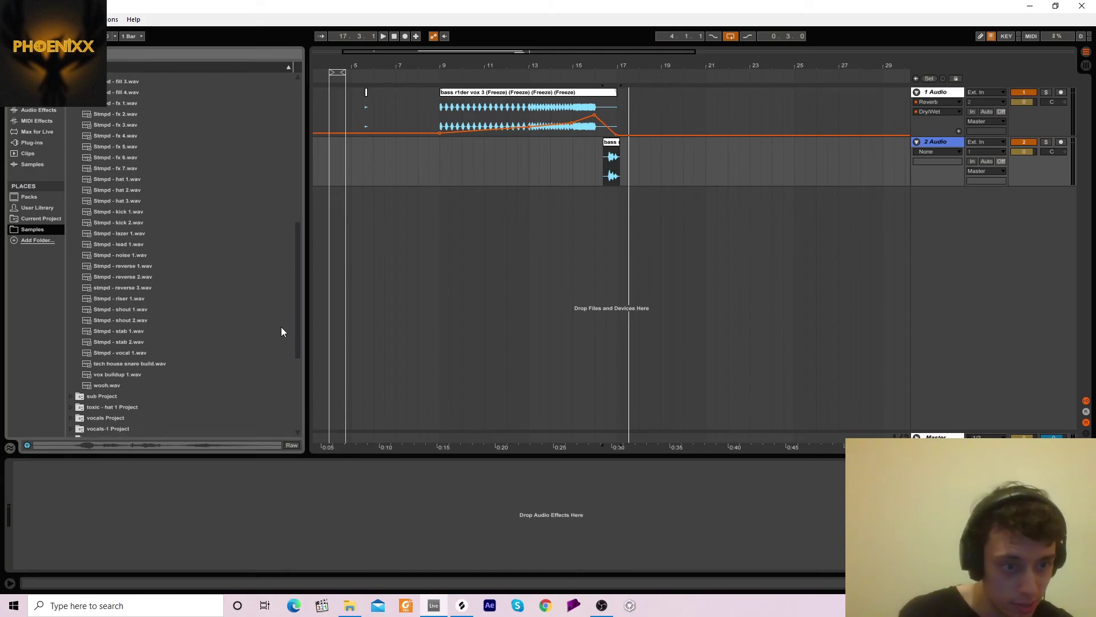
pyautogui.moveTo(107, 365); pyautogui.dragTo(481, 197)
pyautogui.moveTo(1023, 203); pyautogui.dragTo(1024, 217)
pyautogui.press('space')
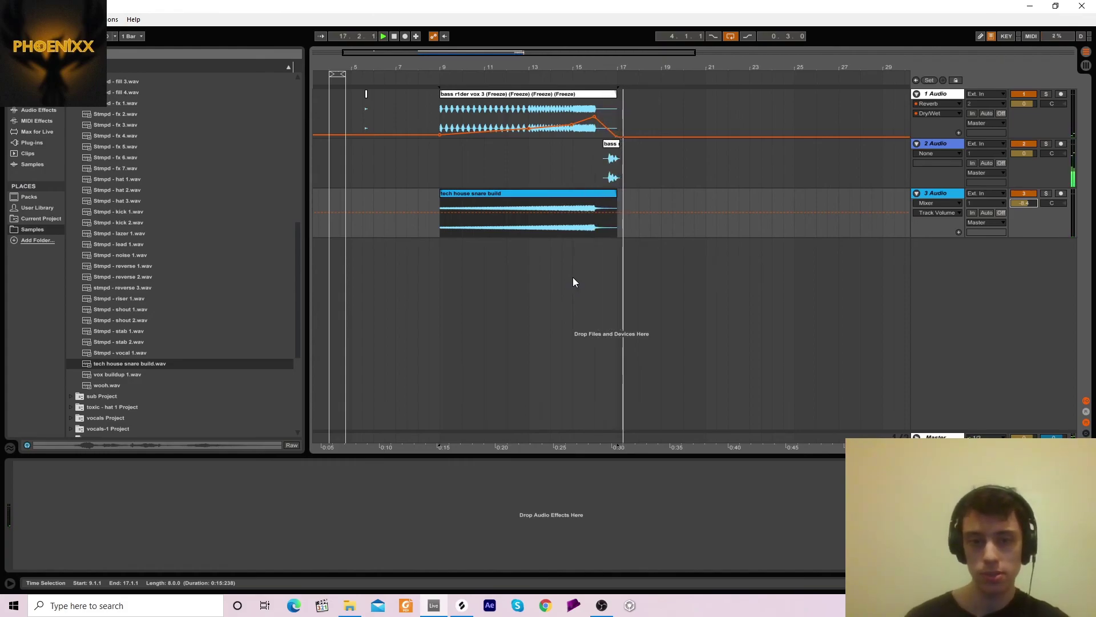
pyautogui.click(618, 231)
pyautogui.press('space')
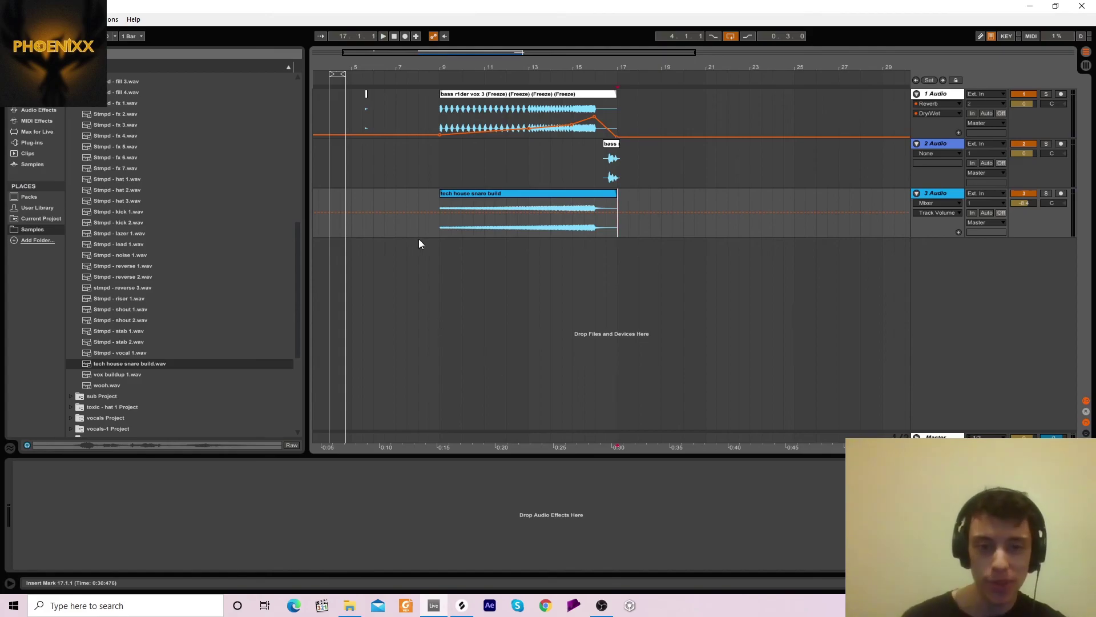
# Select the chopped vocal build-up clip on 1 Audio to display its effect chain.
pyautogui.click(440, 213)
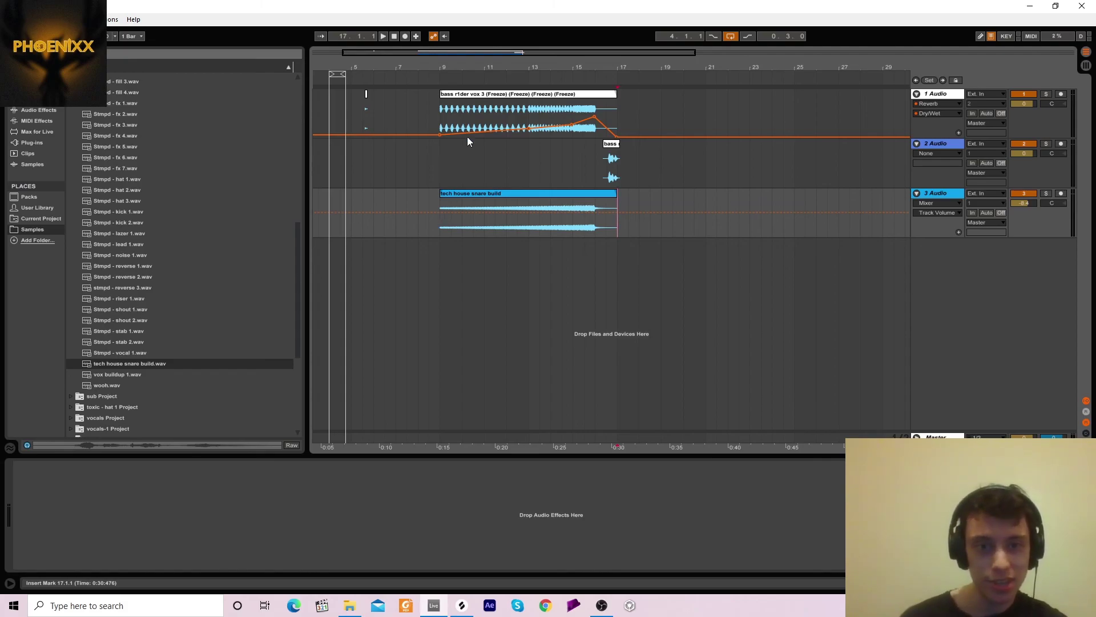
pyautogui.click(472, 94)
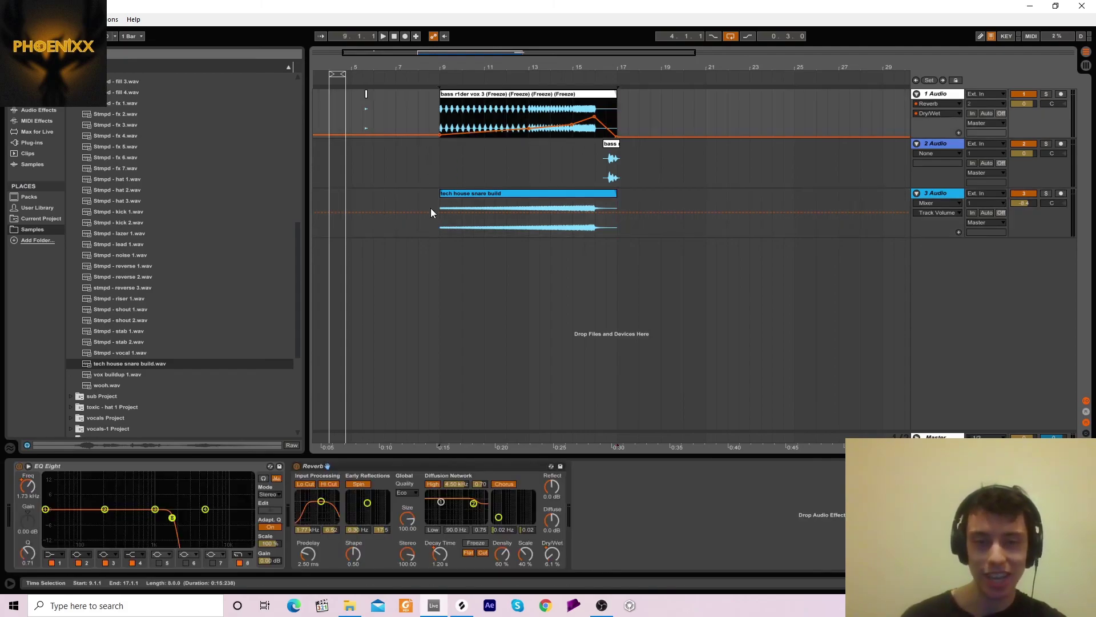